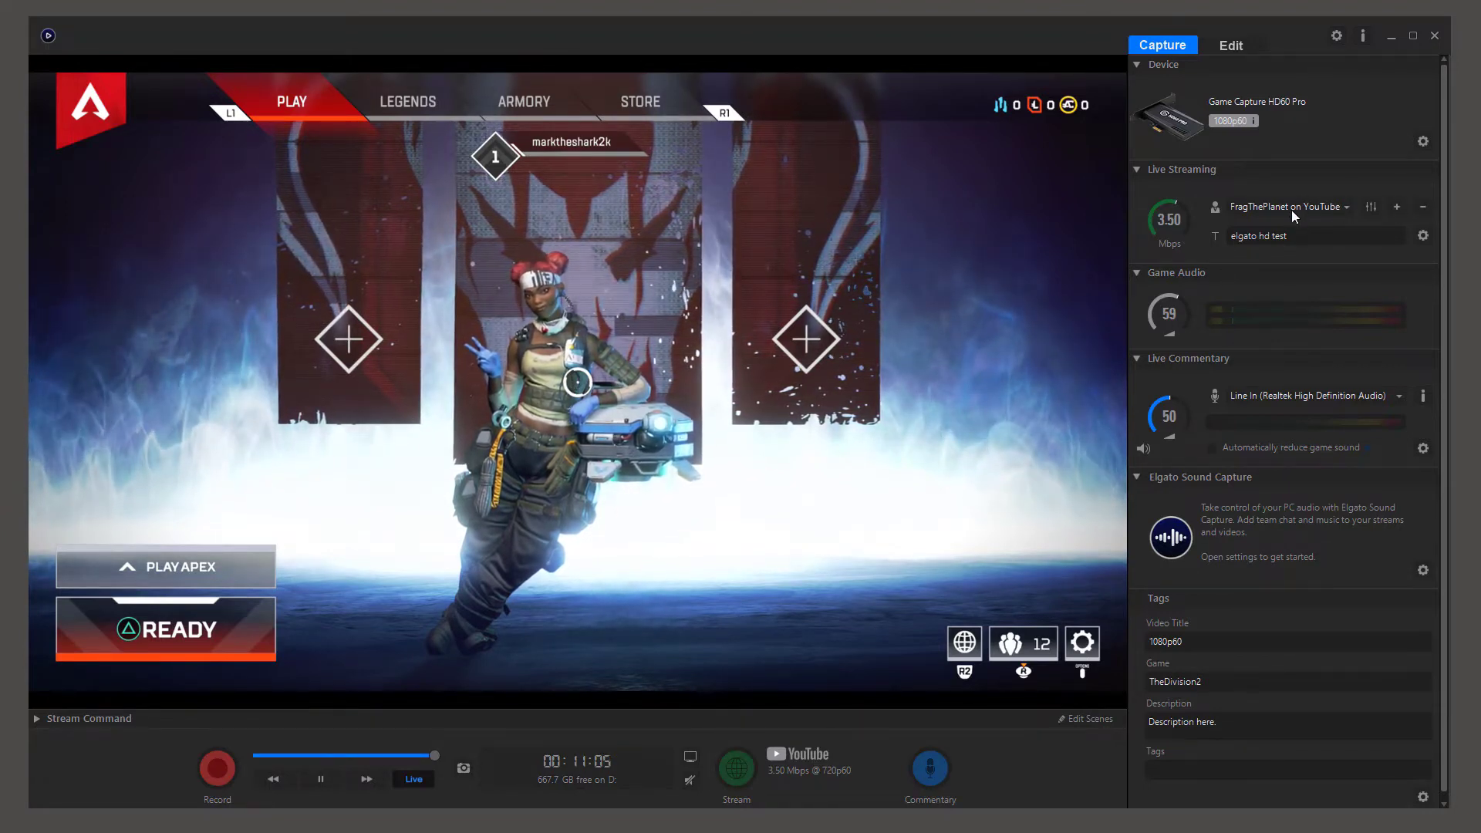
- Set the YouTube live stream's privacy to Private in the stream settings
left_click(1422, 239)
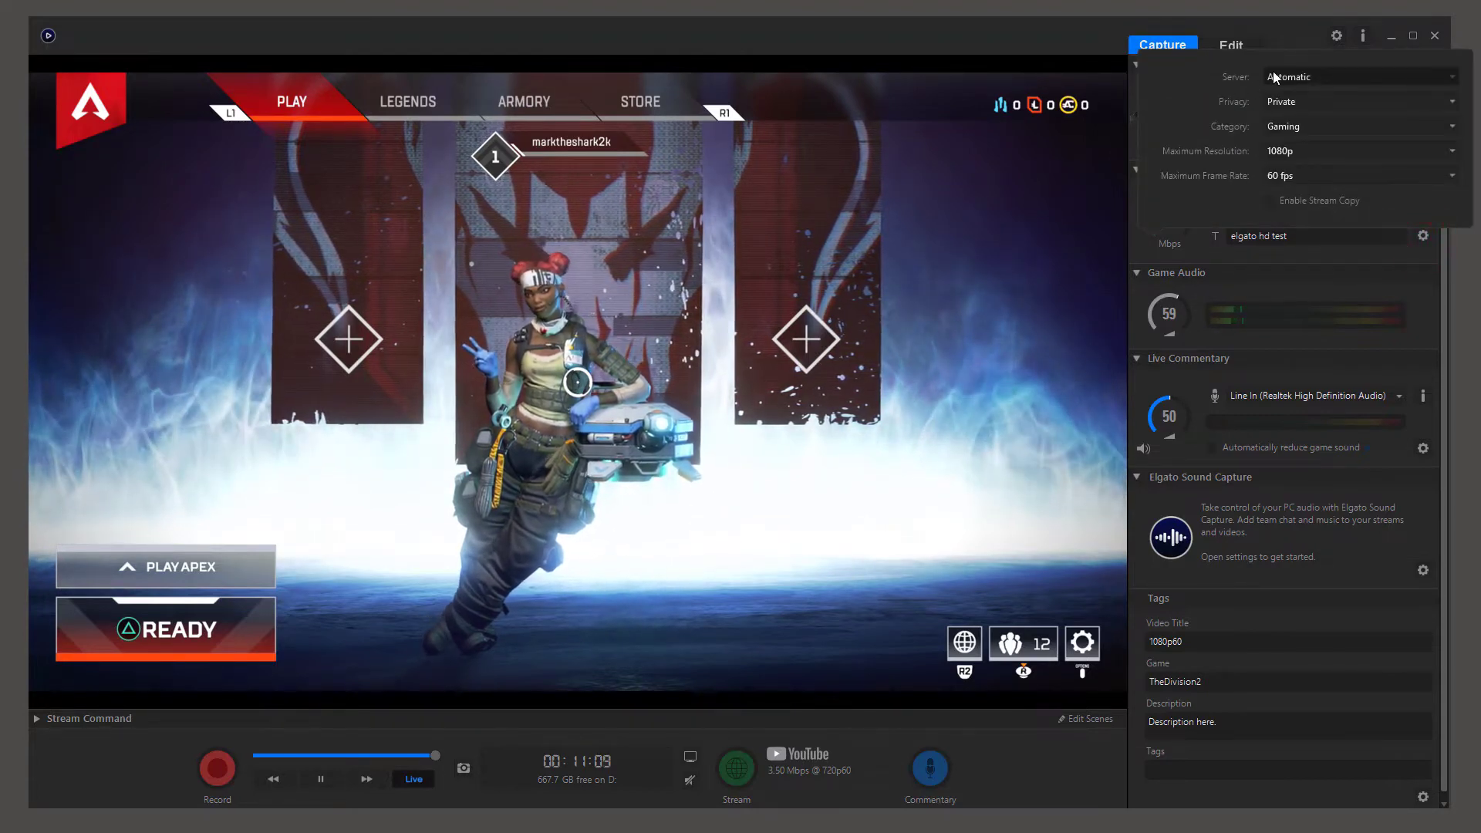
left_click(1339, 103)
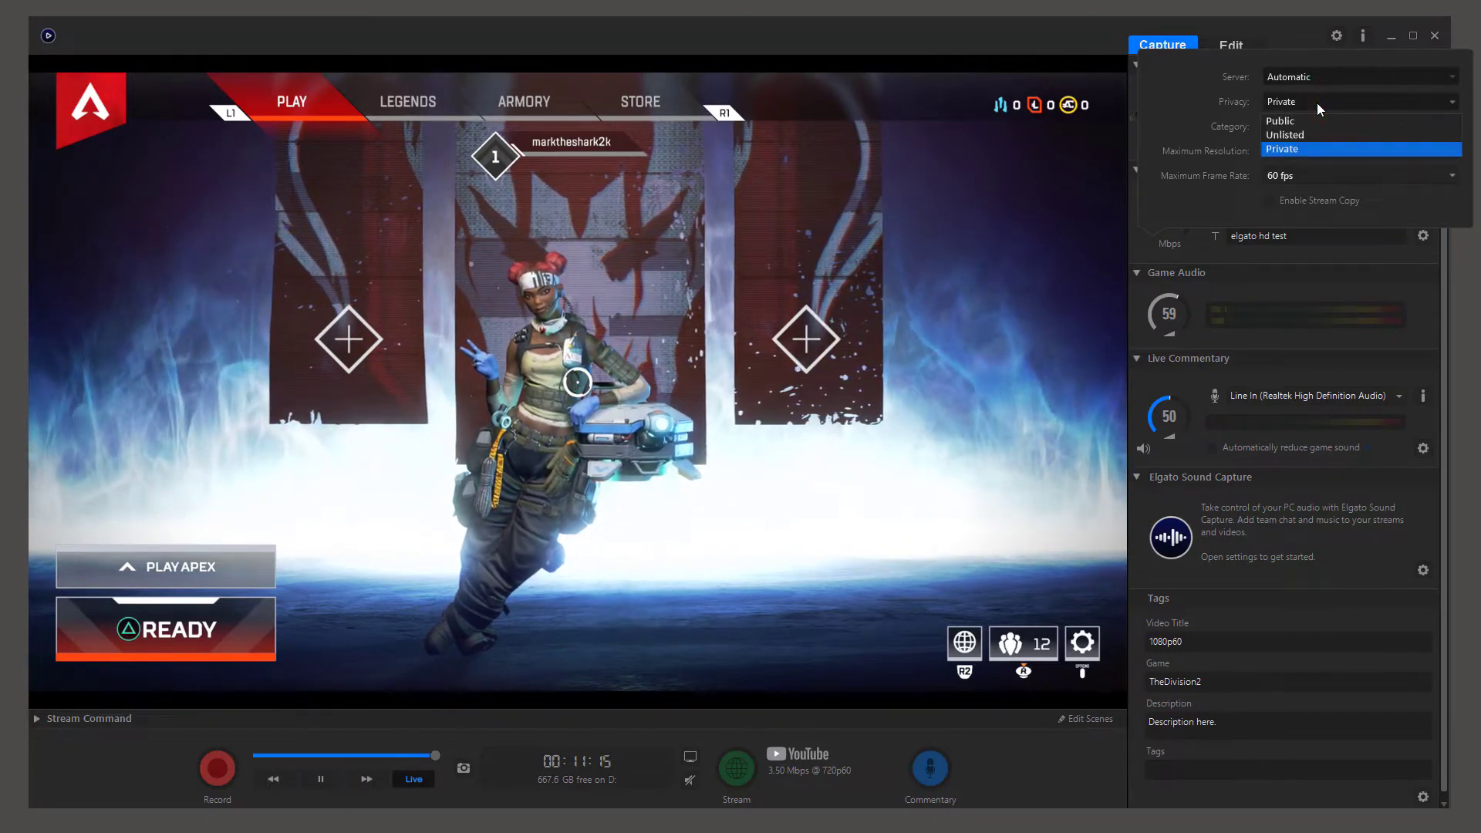
left_click(1289, 150)
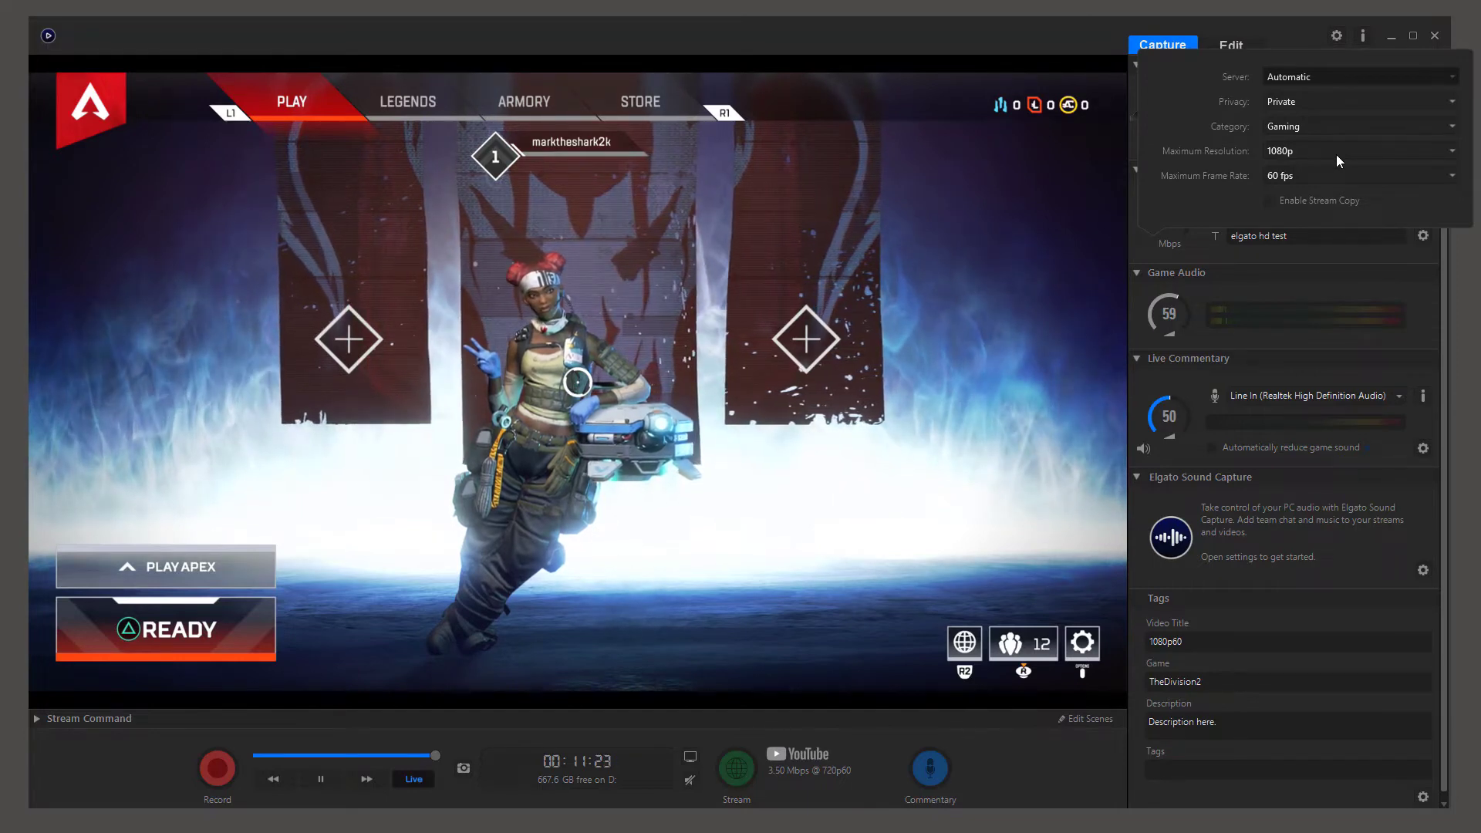
left_click(1297, 26)
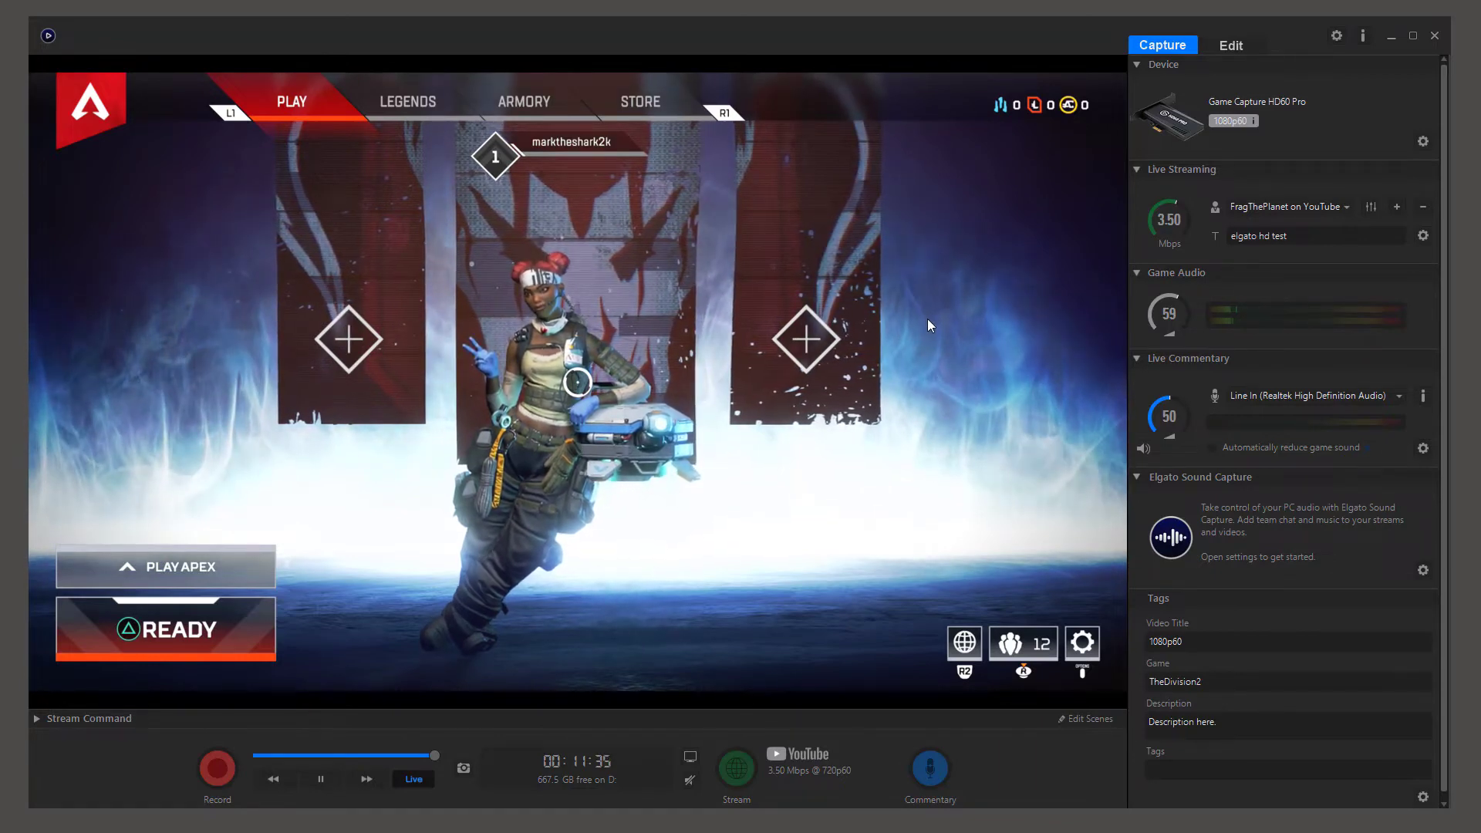
- Collapse the Live Streaming section and set the live commentary input to Microphone (C-Media USB Audio Device)
left_click(1136, 170)
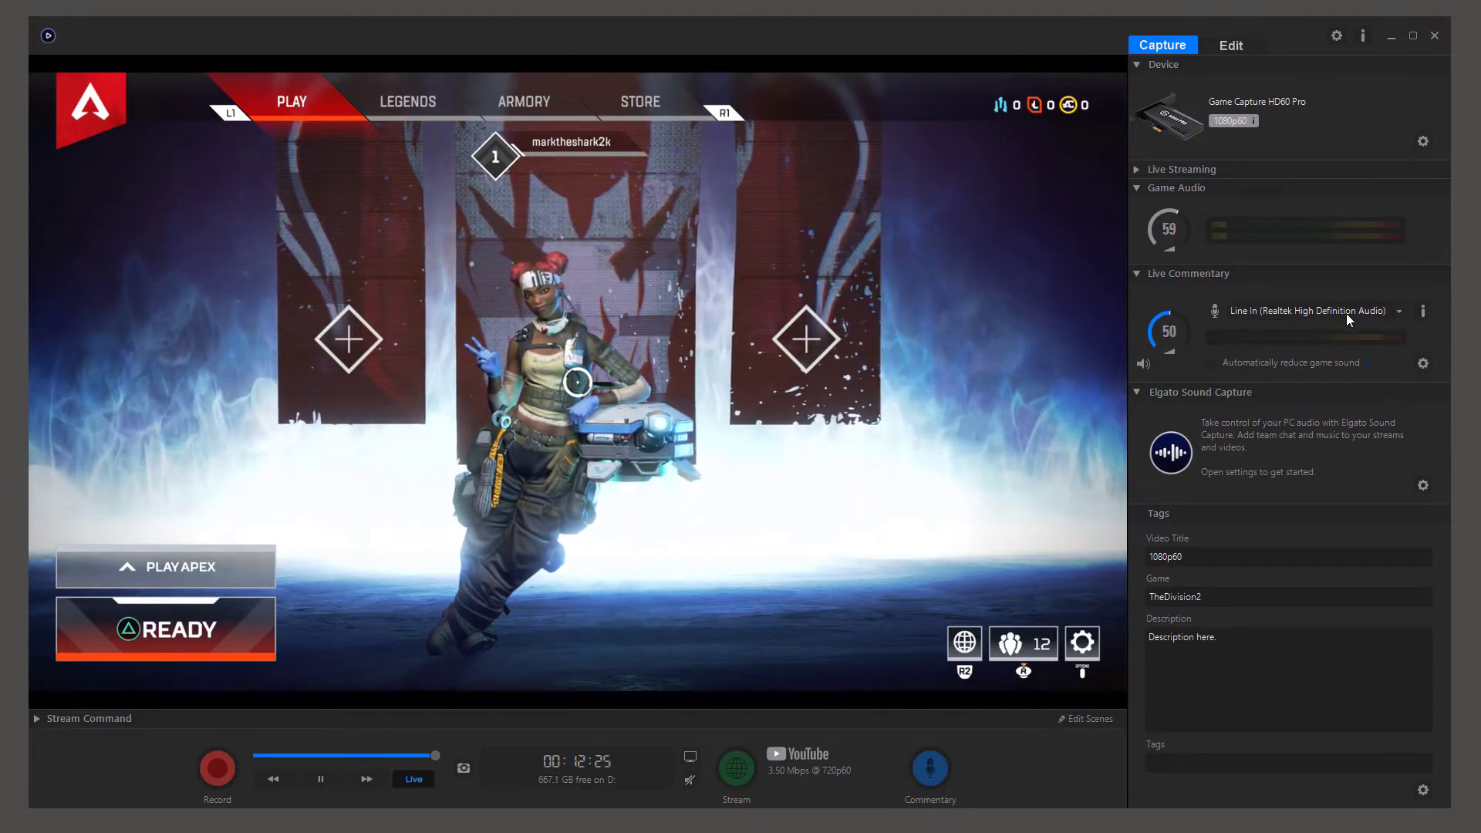
left_click(1397, 310)
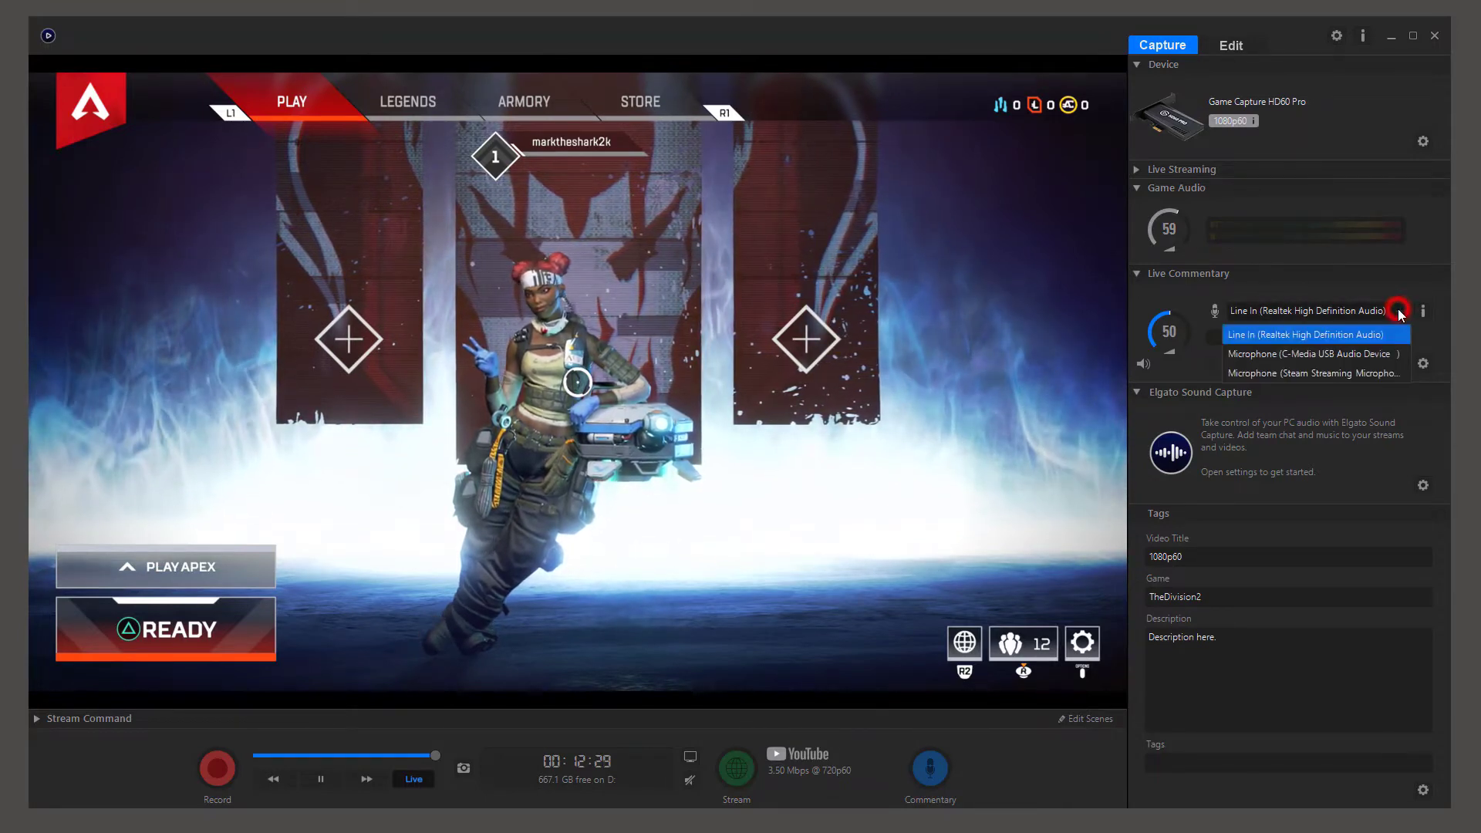
left_click(1306, 351)
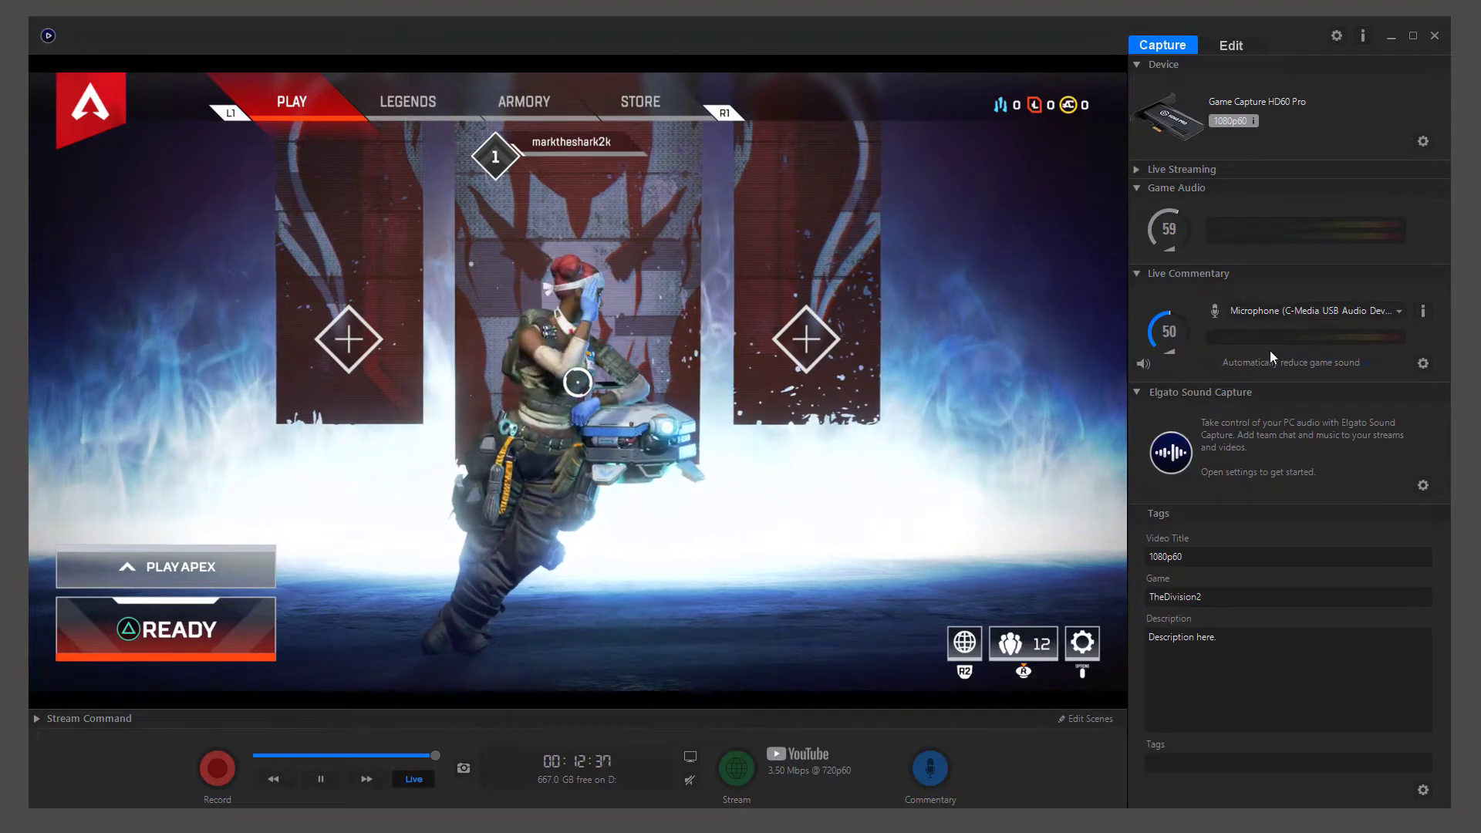
- Examine the live commentary volume, the automatic game sound reduction option, and its threshold and attenuation settings
mouse_move(1163, 330)
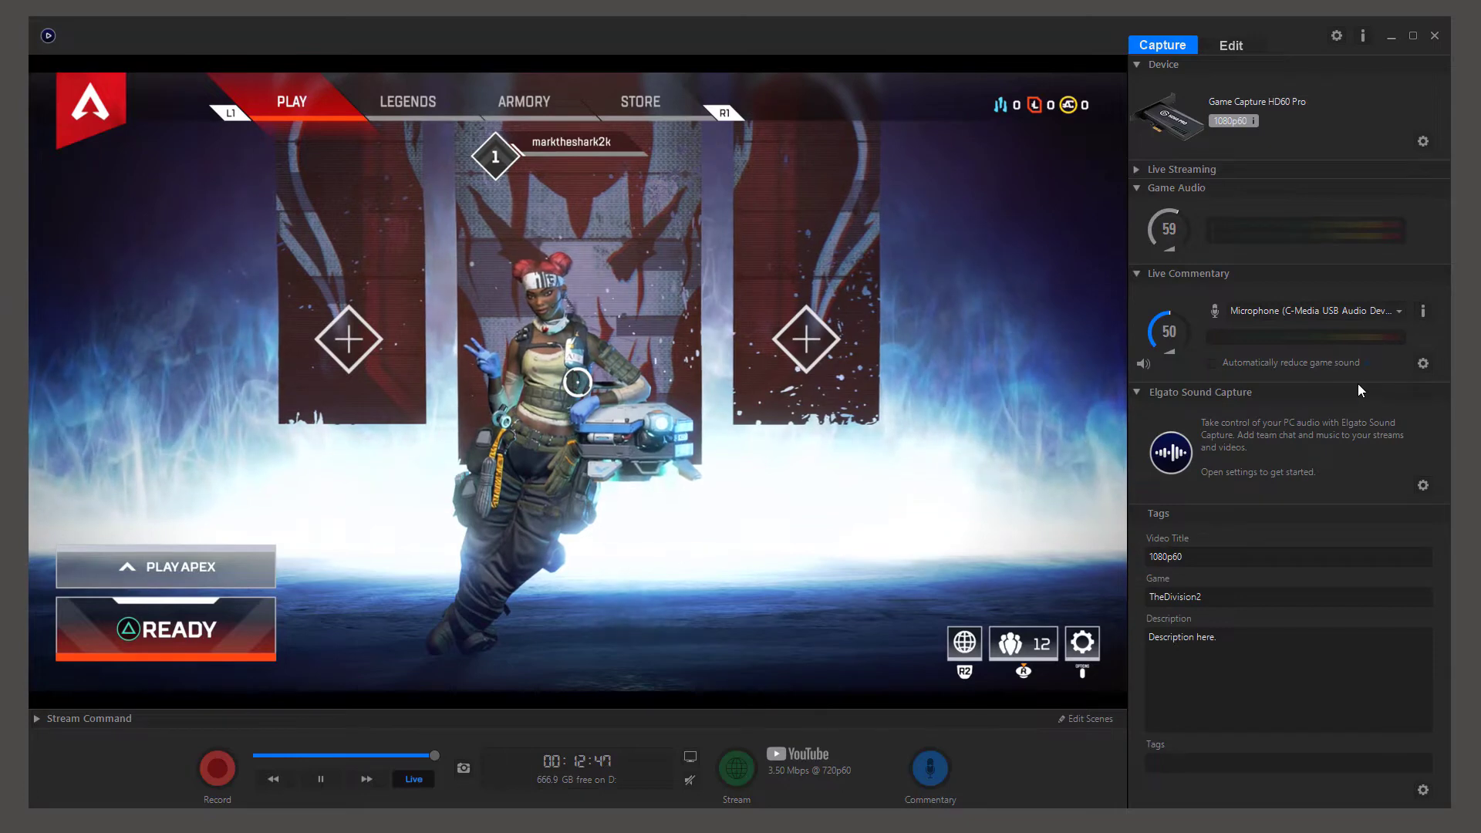
mouse_move(1226, 364)
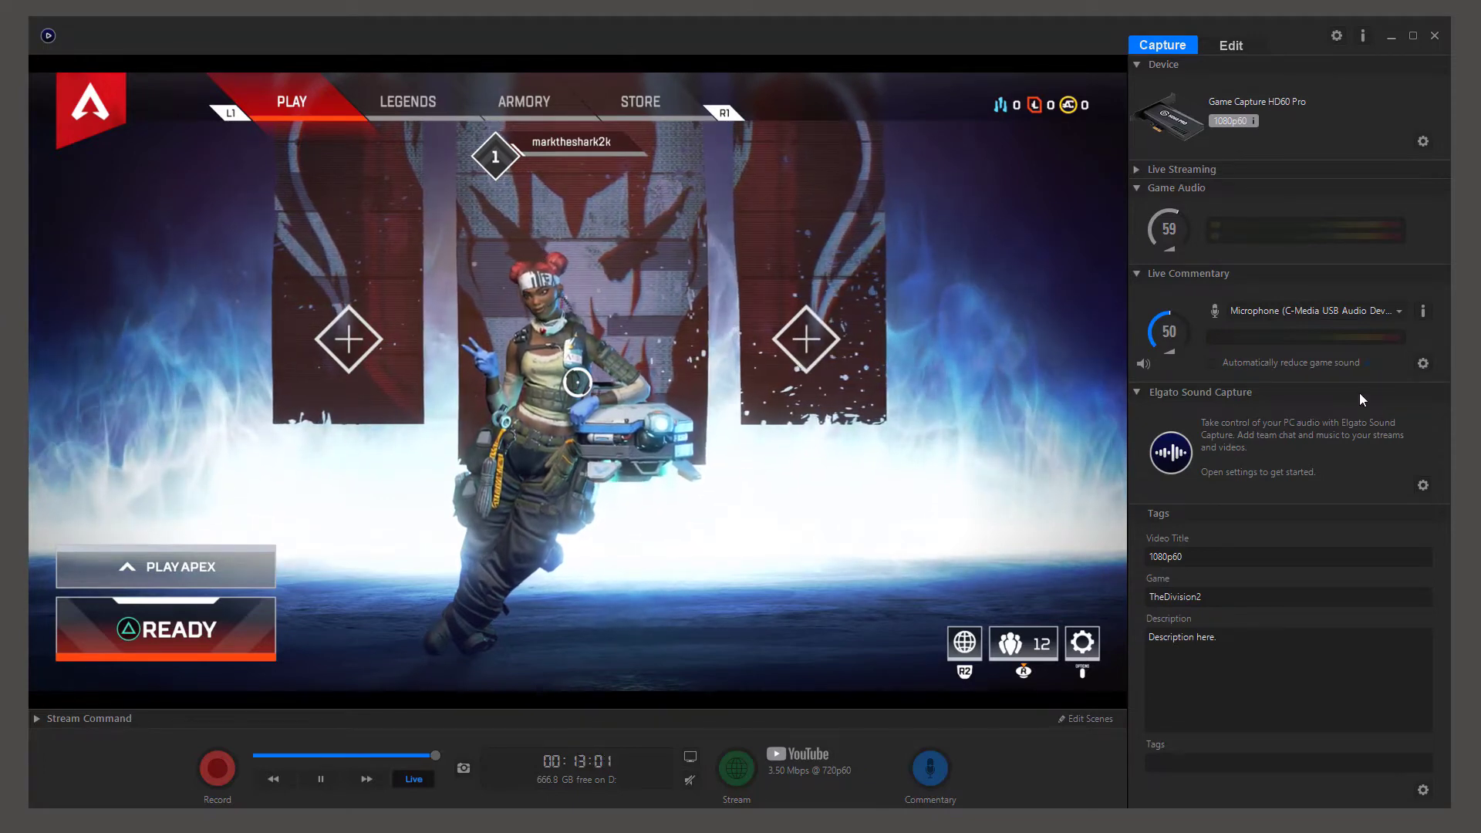
left_click(1423, 363)
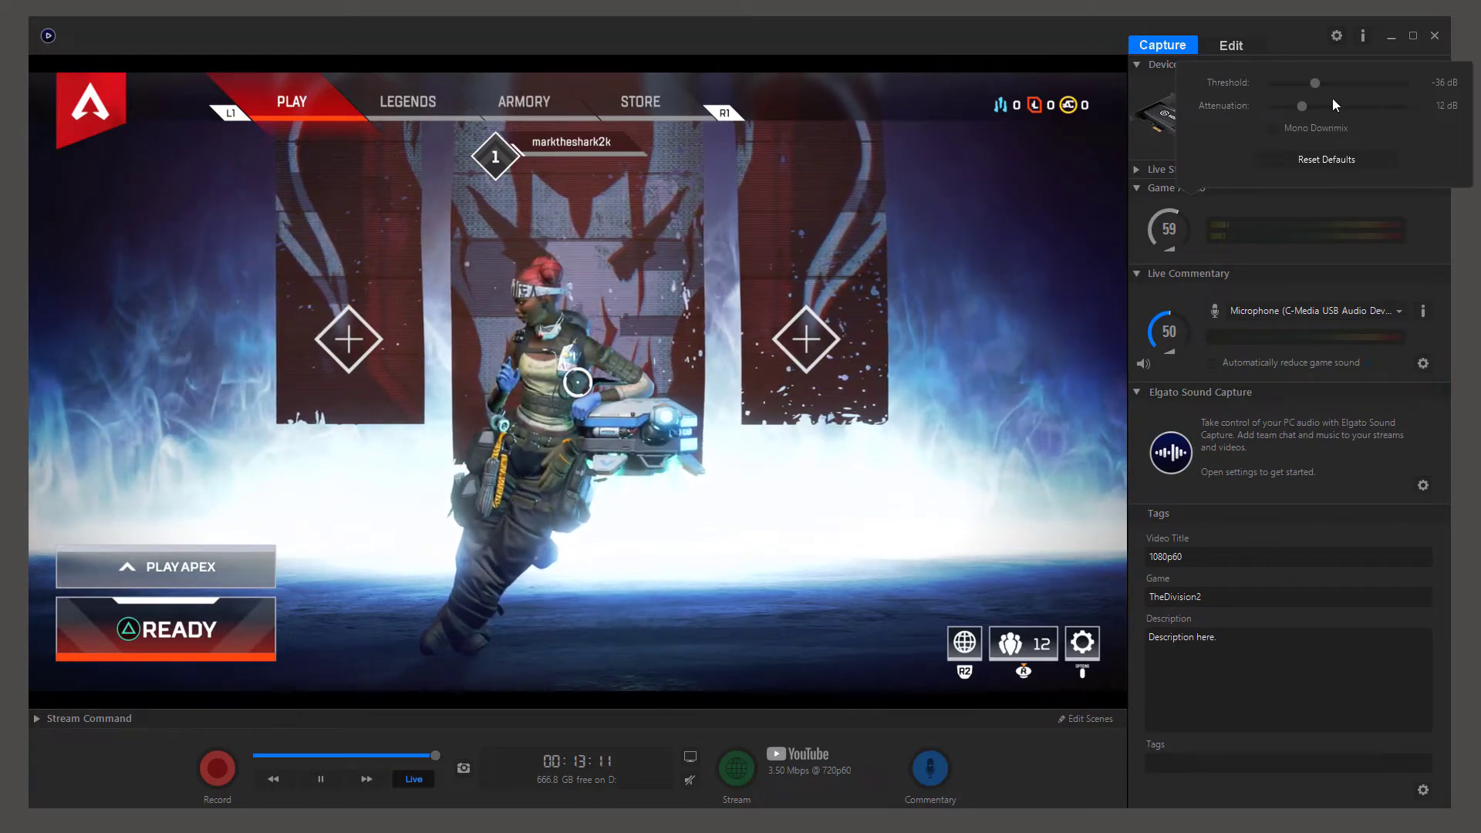
left_click(1432, 236)
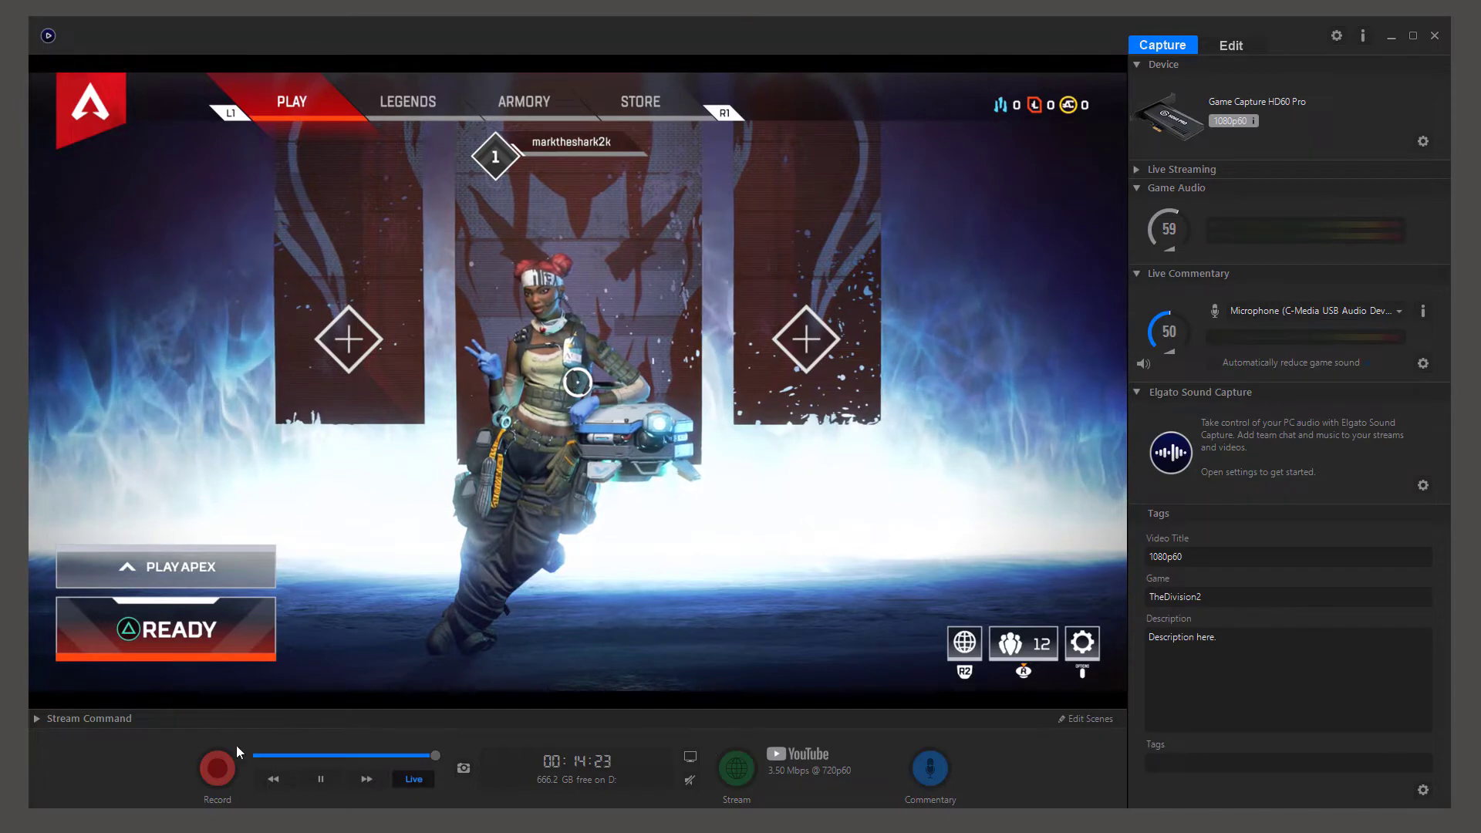
- Expand and collapse the Stream Command scenes, and switch the gameplay preview off and back on
left_click(34, 718)
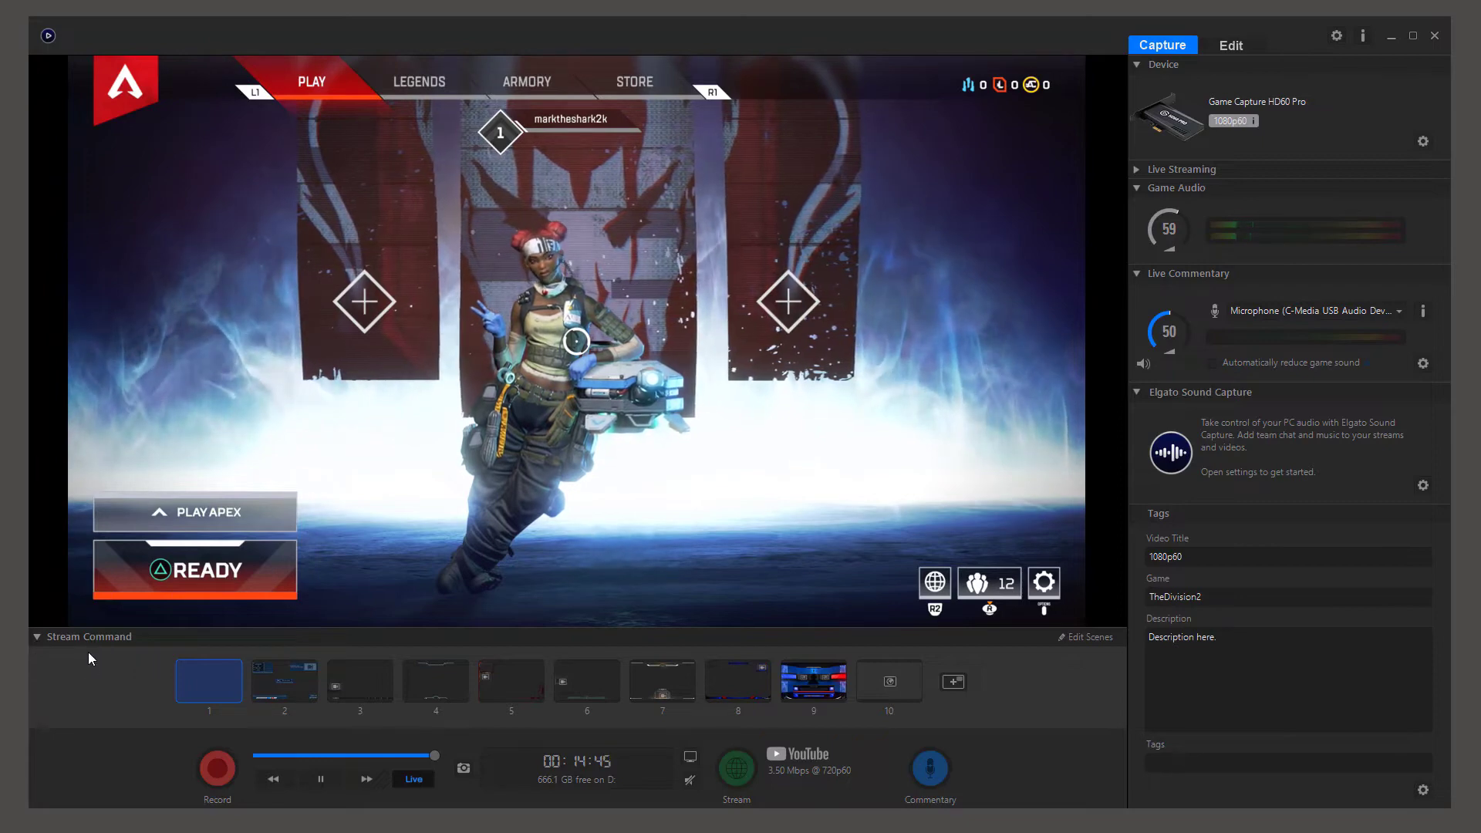
left_click(36, 635)
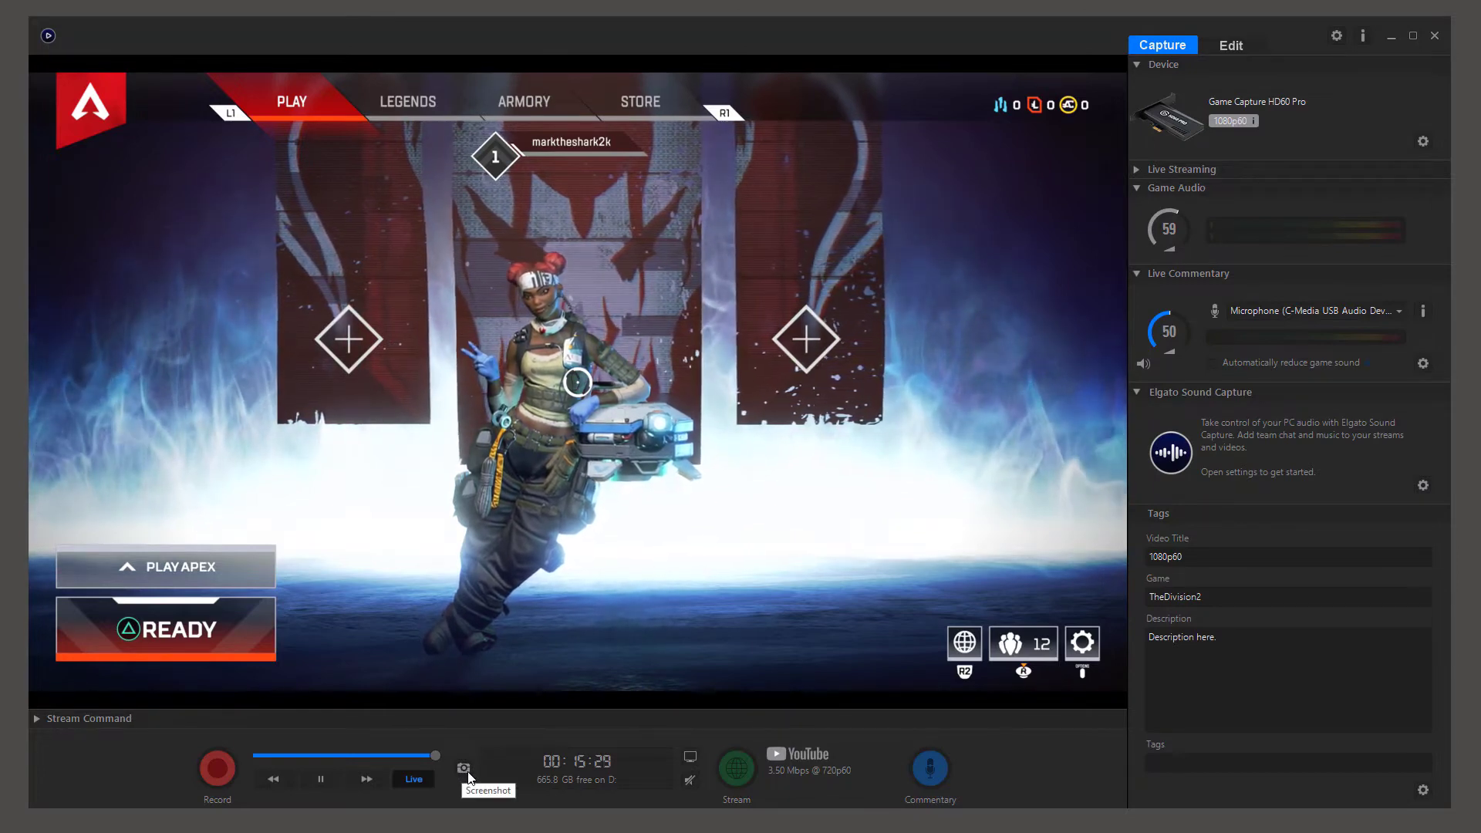
left_click(689, 758)
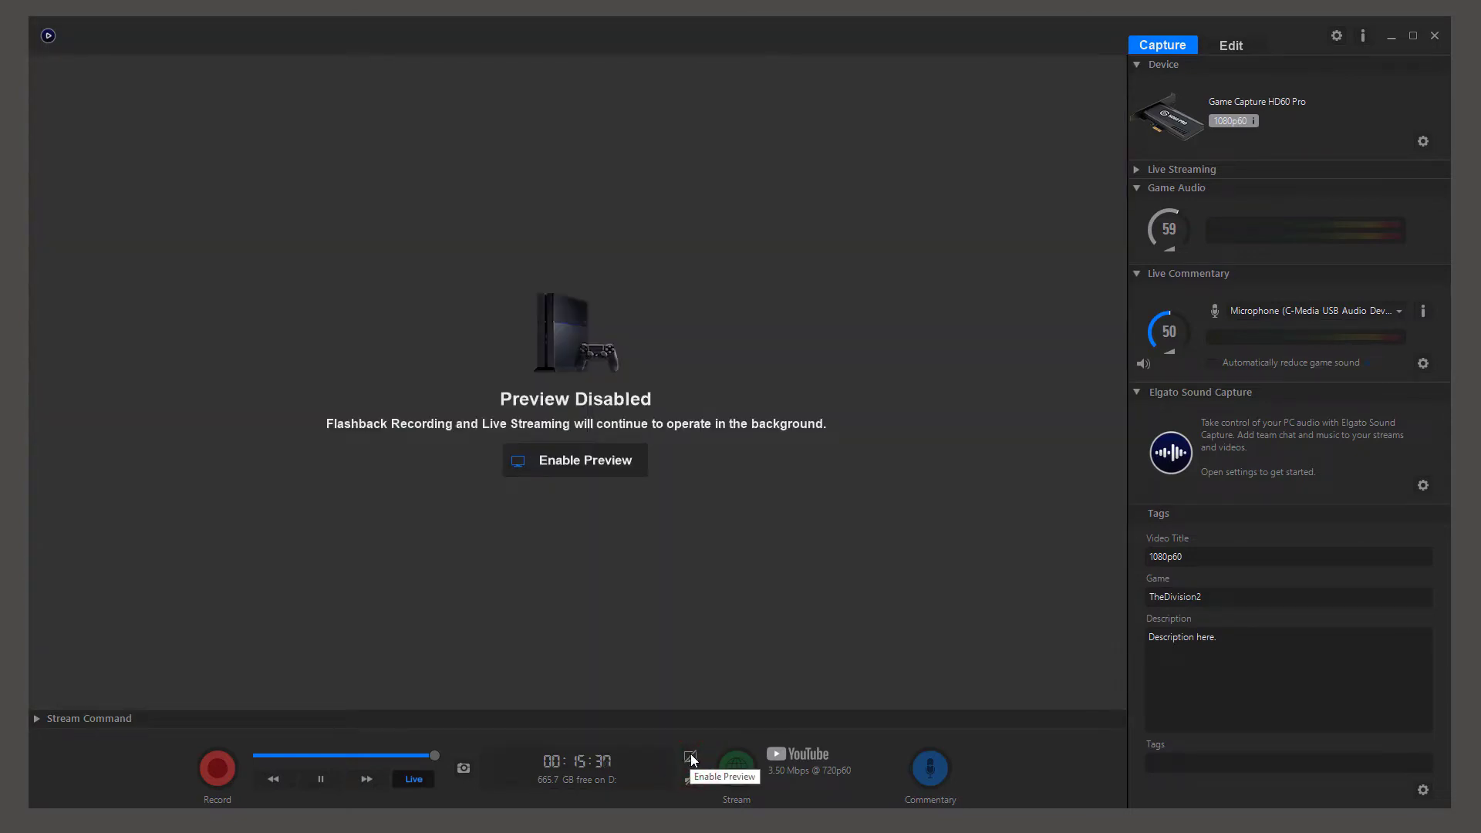
left_click(690, 757)
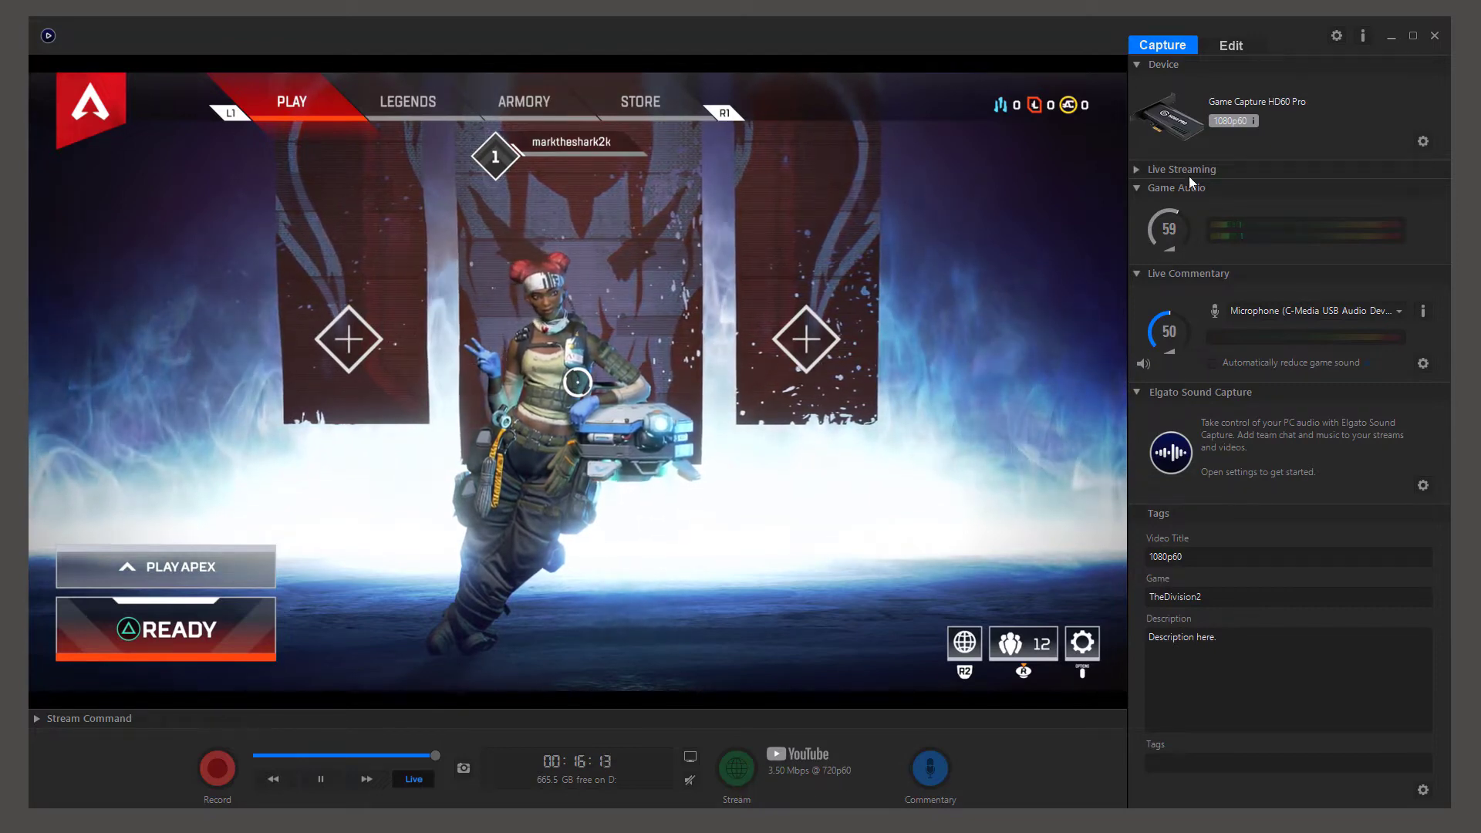
- With the Live Streaming section expanded, turn on live commentary and record a flashback clip starting 2:17 back, ending with the recording stopped
left_click(1136, 169)
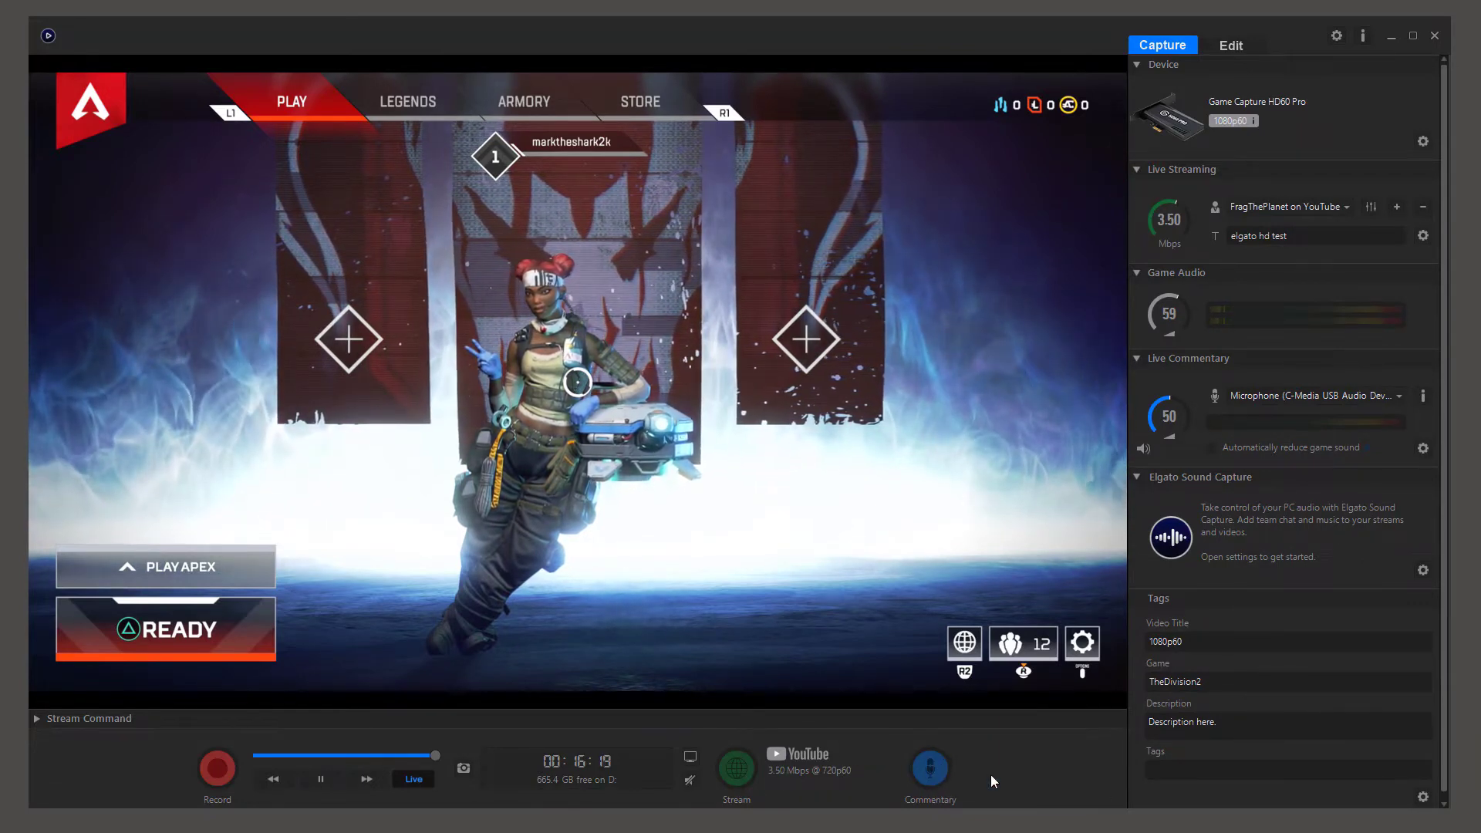
left_click(929, 766)
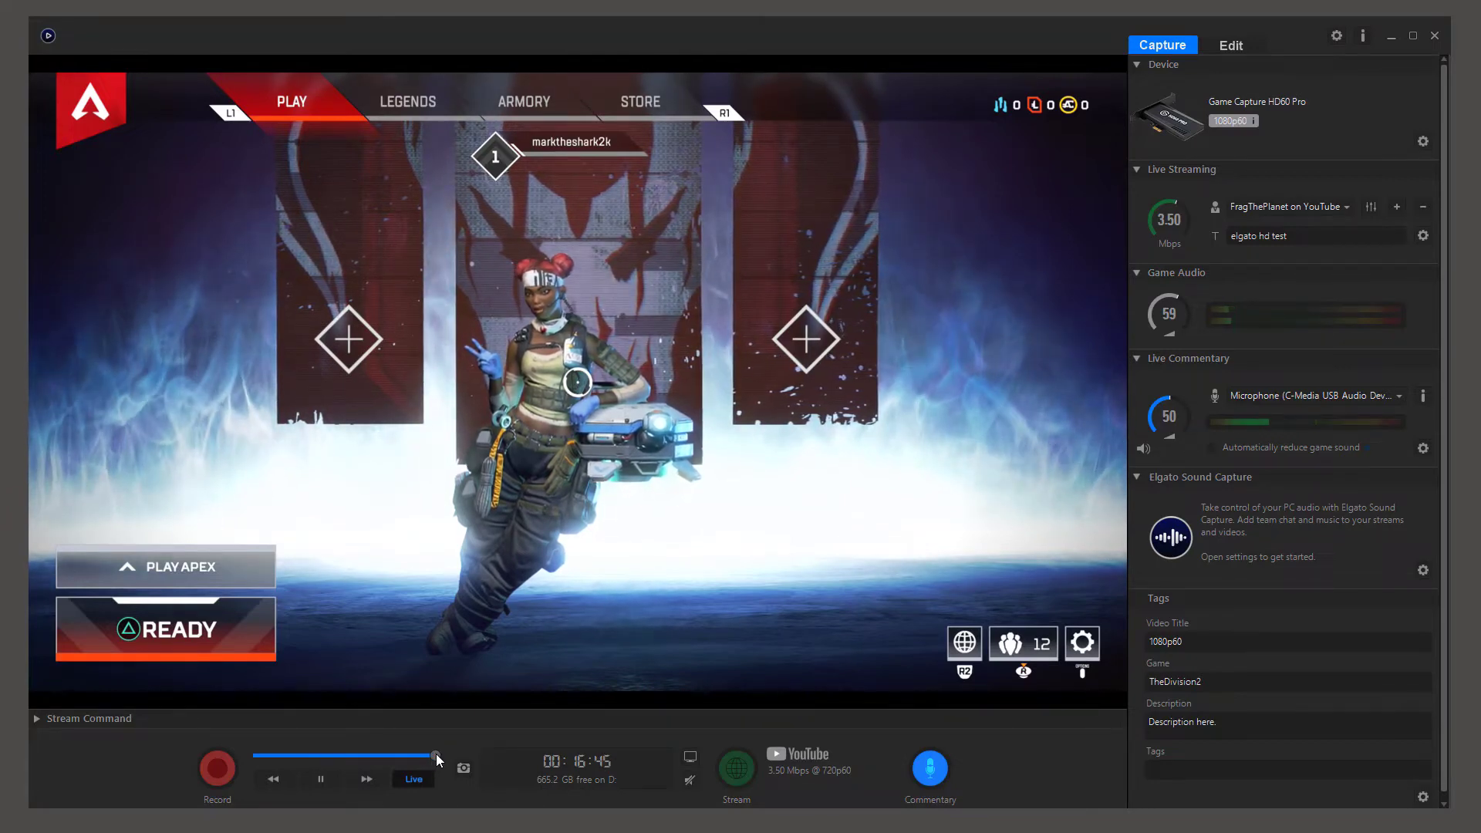
left_click_drag(436, 753, 413, 755)
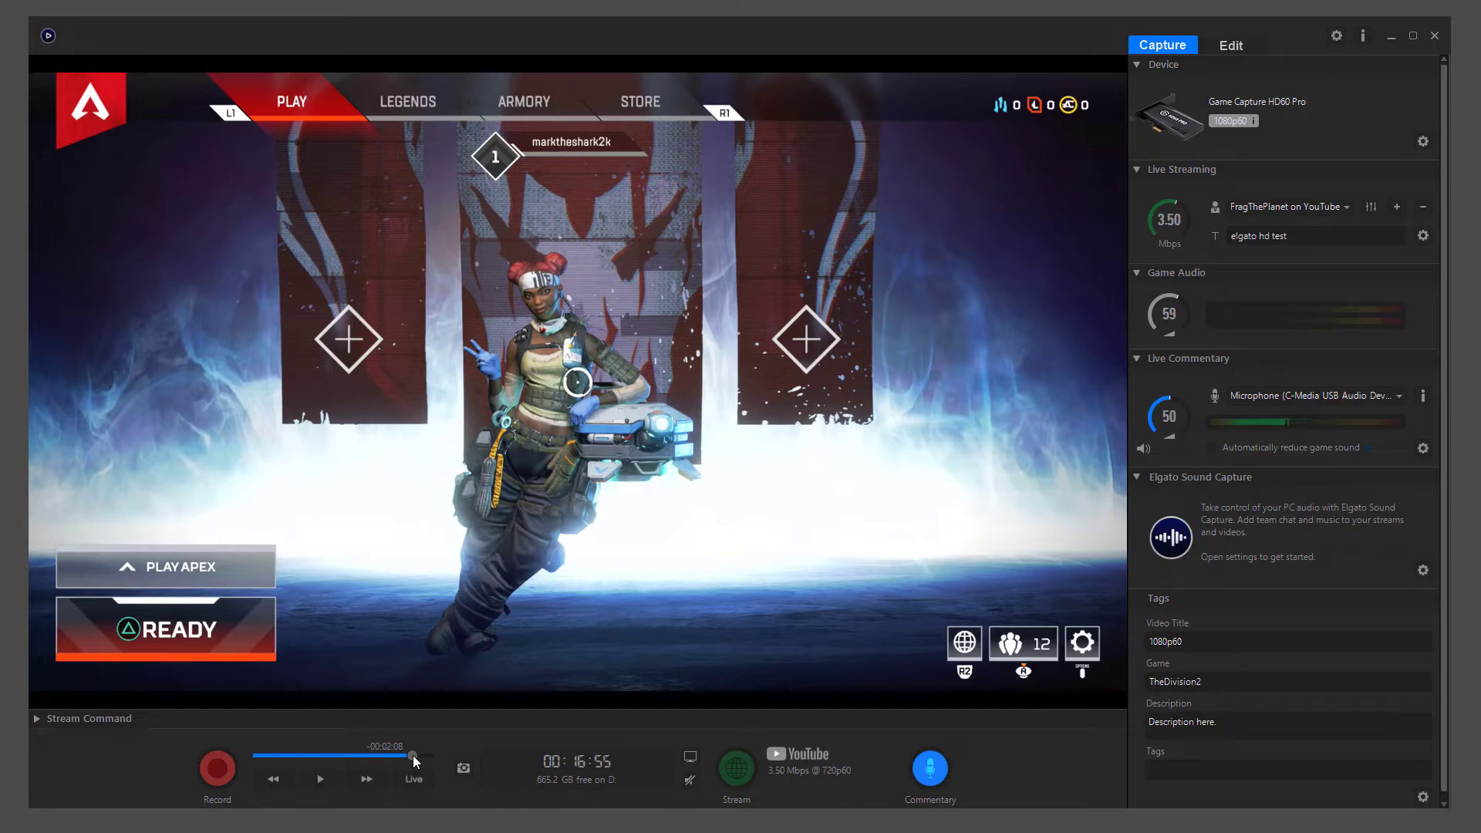
left_click_drag(414, 756, 410, 756)
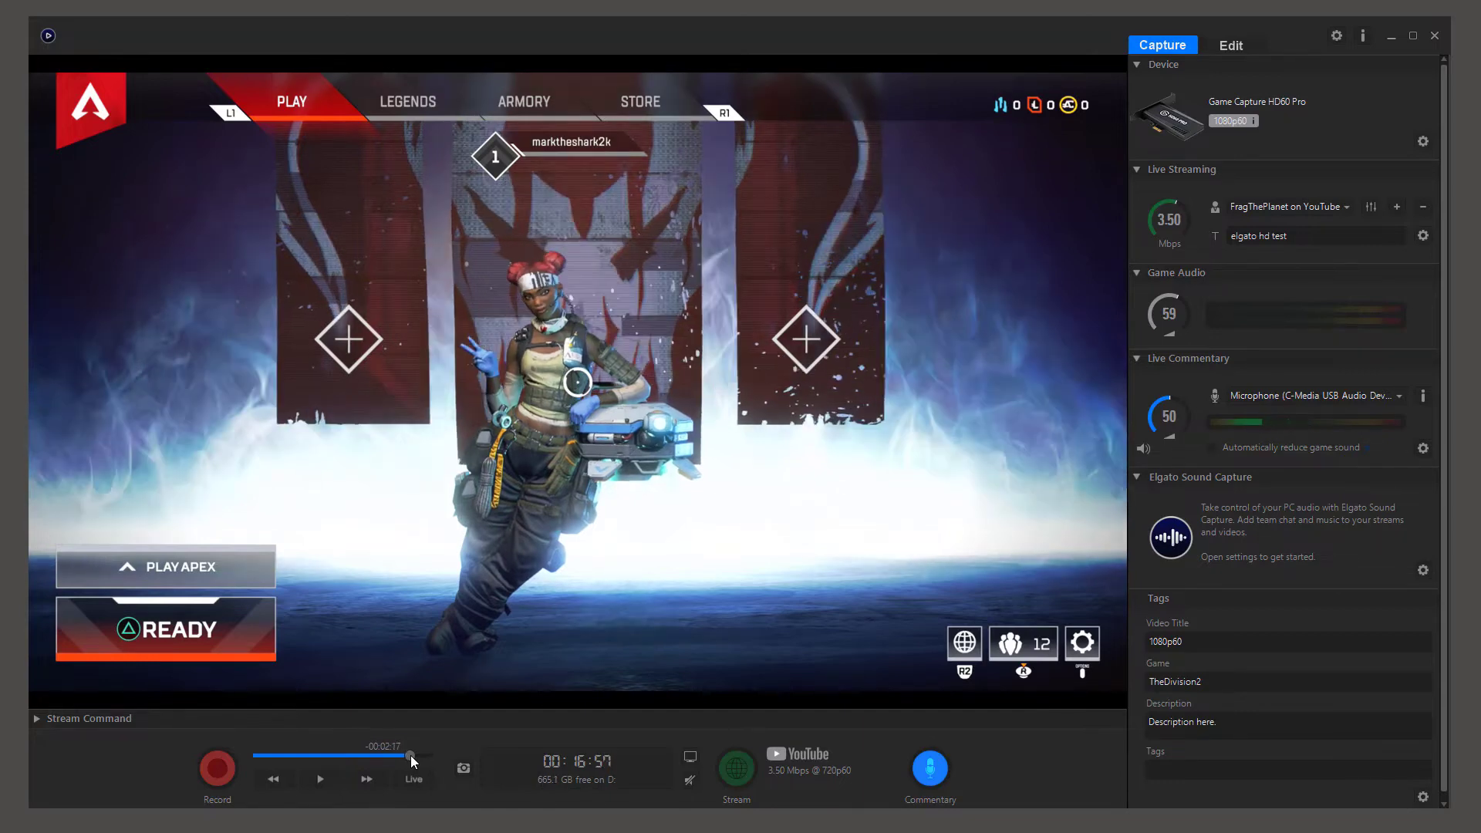
left_click(213, 770)
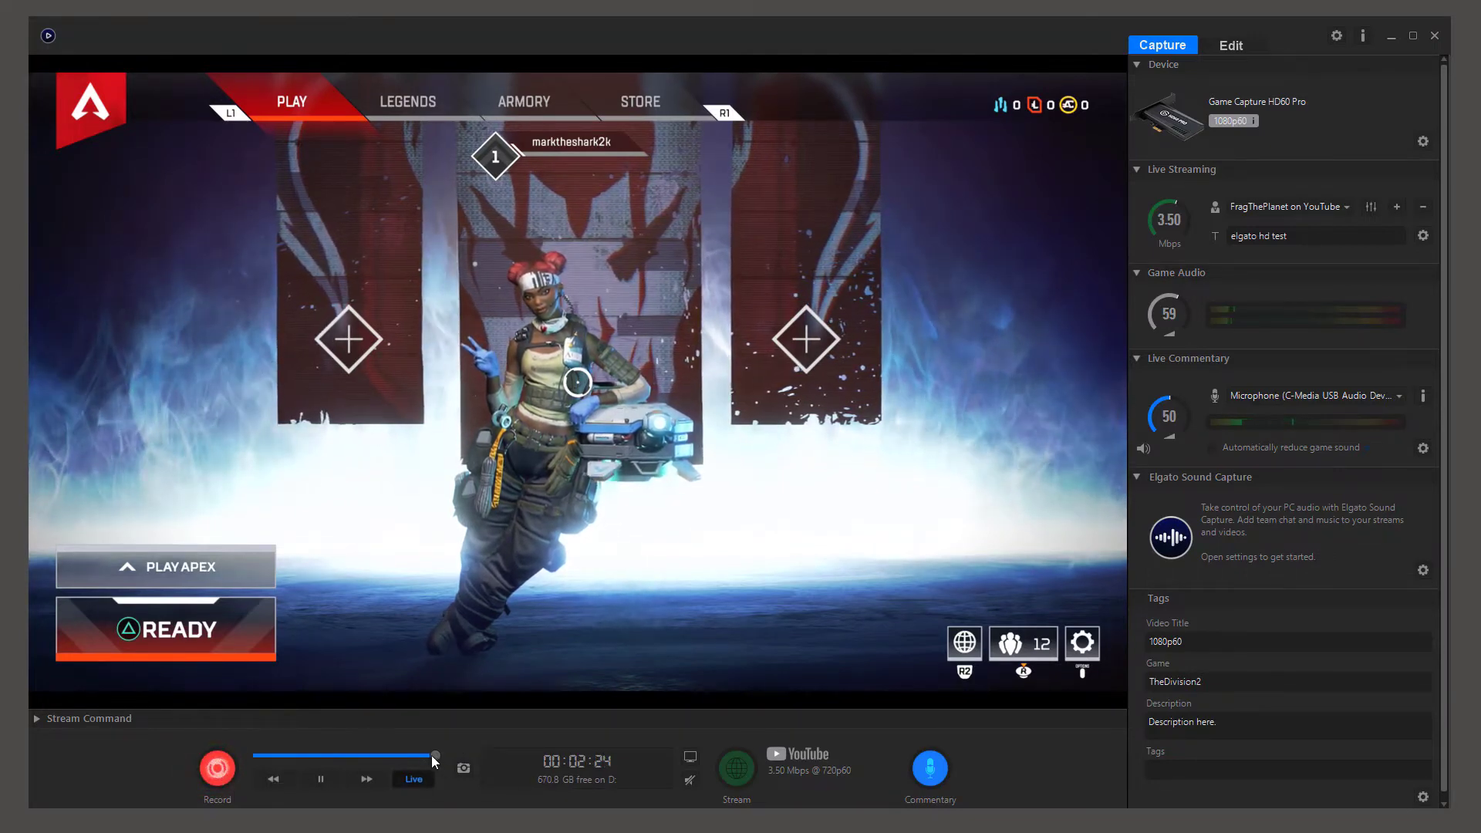
left_click(218, 770)
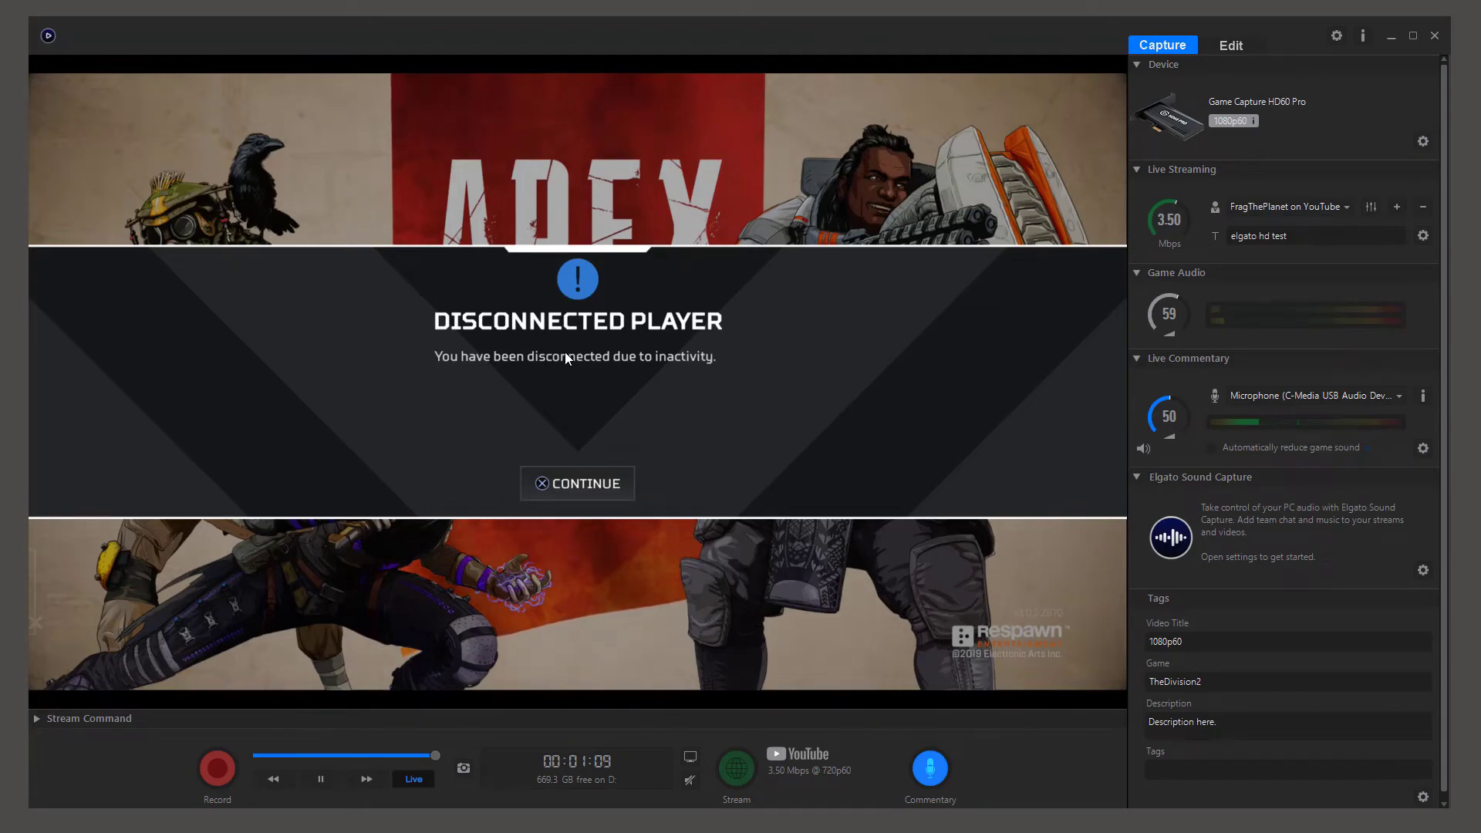
- Open the preferences and review the capture and sharing options, including Enable Stream Command and File (MP4)
left_click(1336, 35)
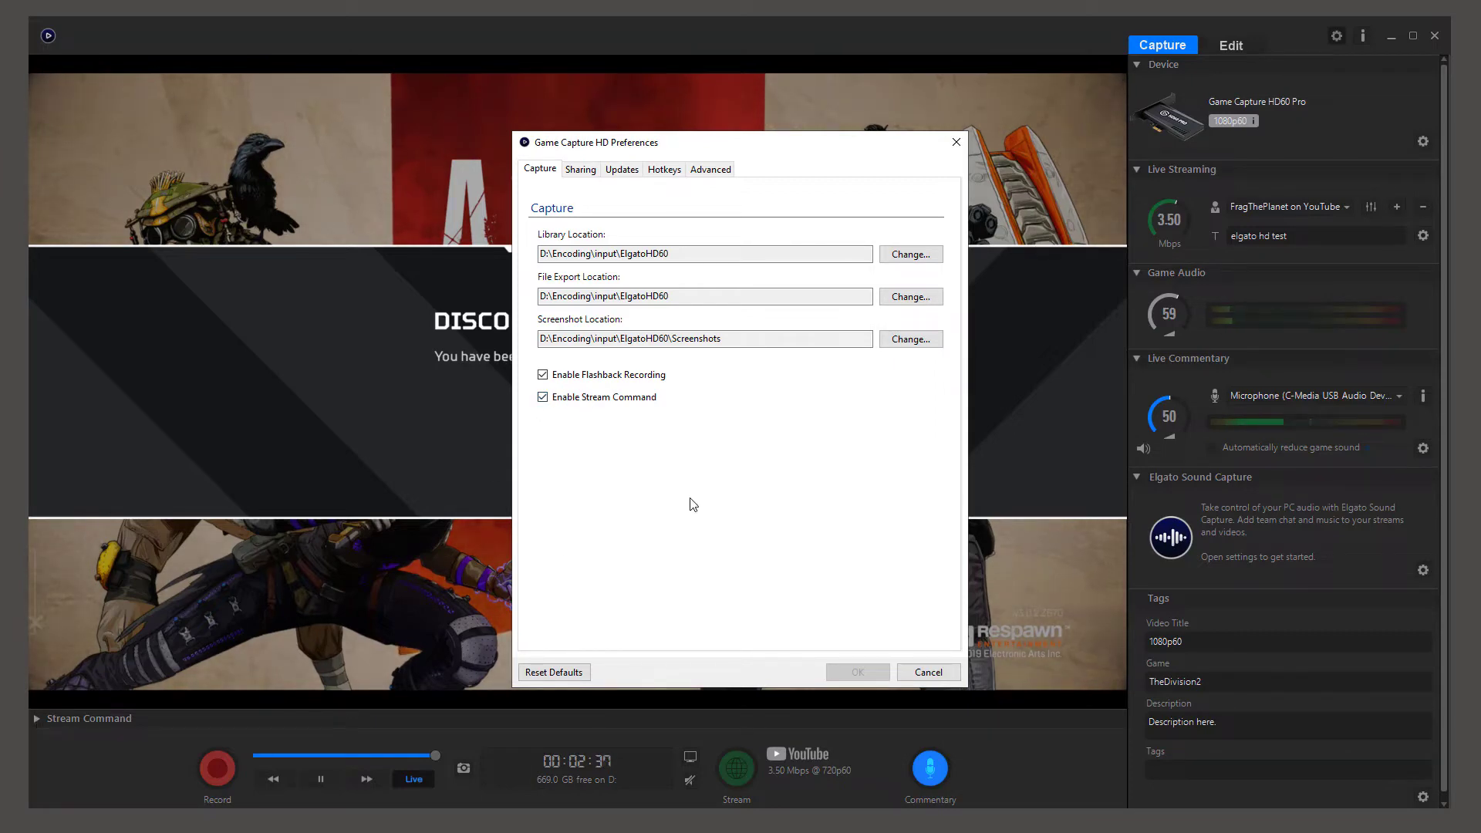
left_click(574, 399)
left_click(583, 174)
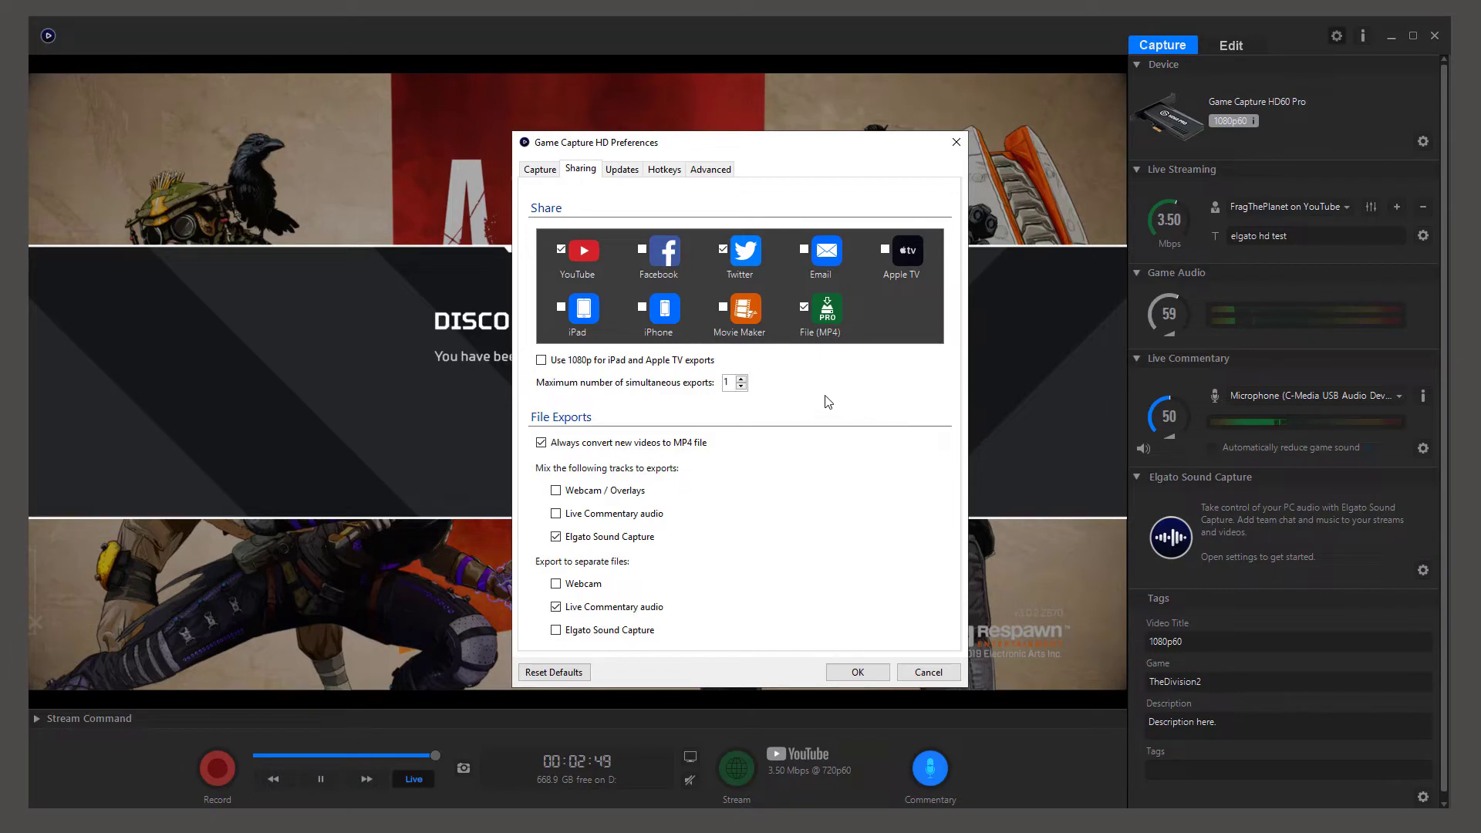
left_click(802, 307)
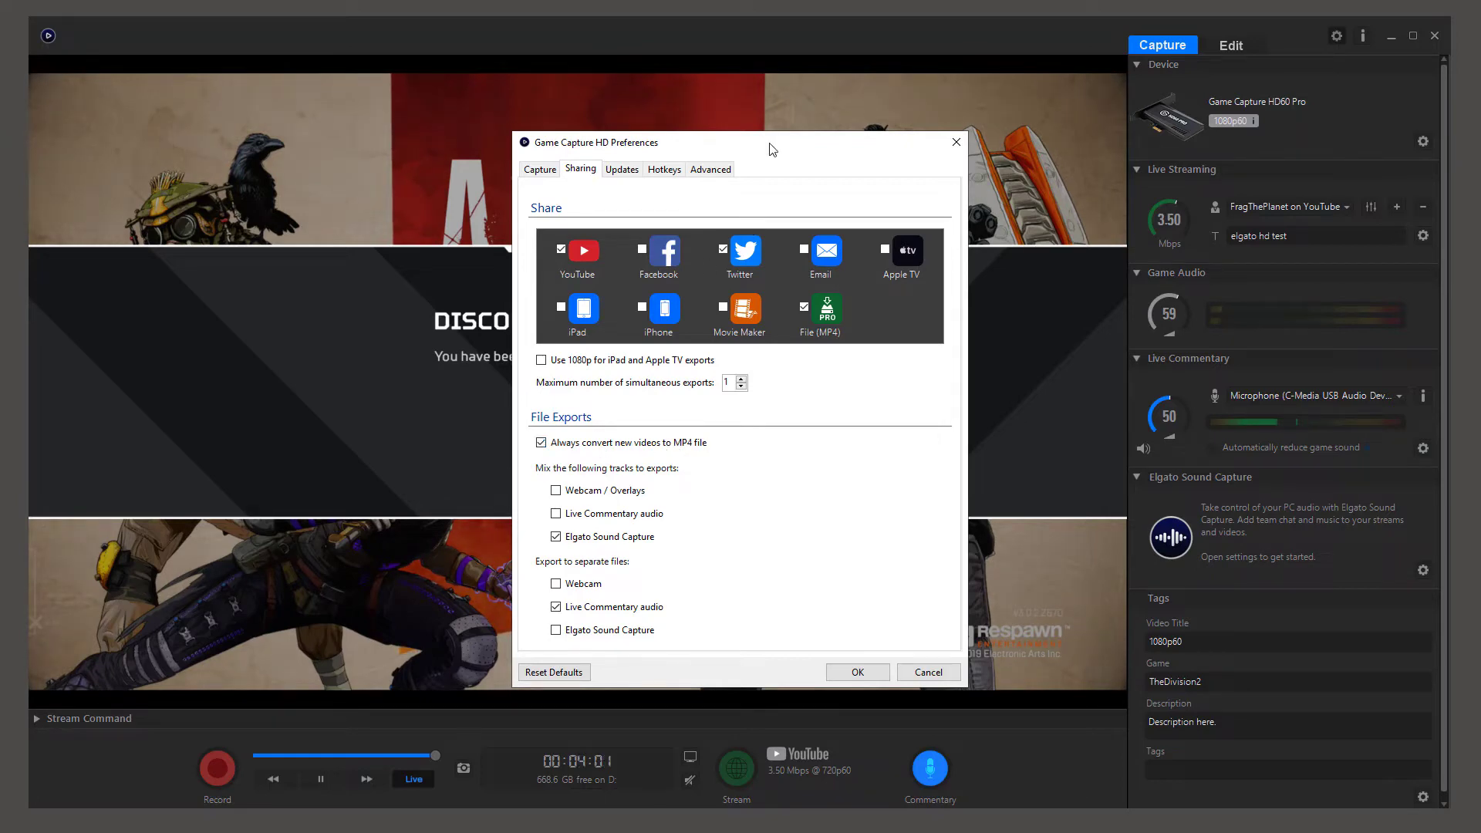
- Switch to File Explorer, inspect the ElgatoHD60 folder sorted by date modified with the newest files first, and close its window
left_click_drag(772, 148, 761, 101)
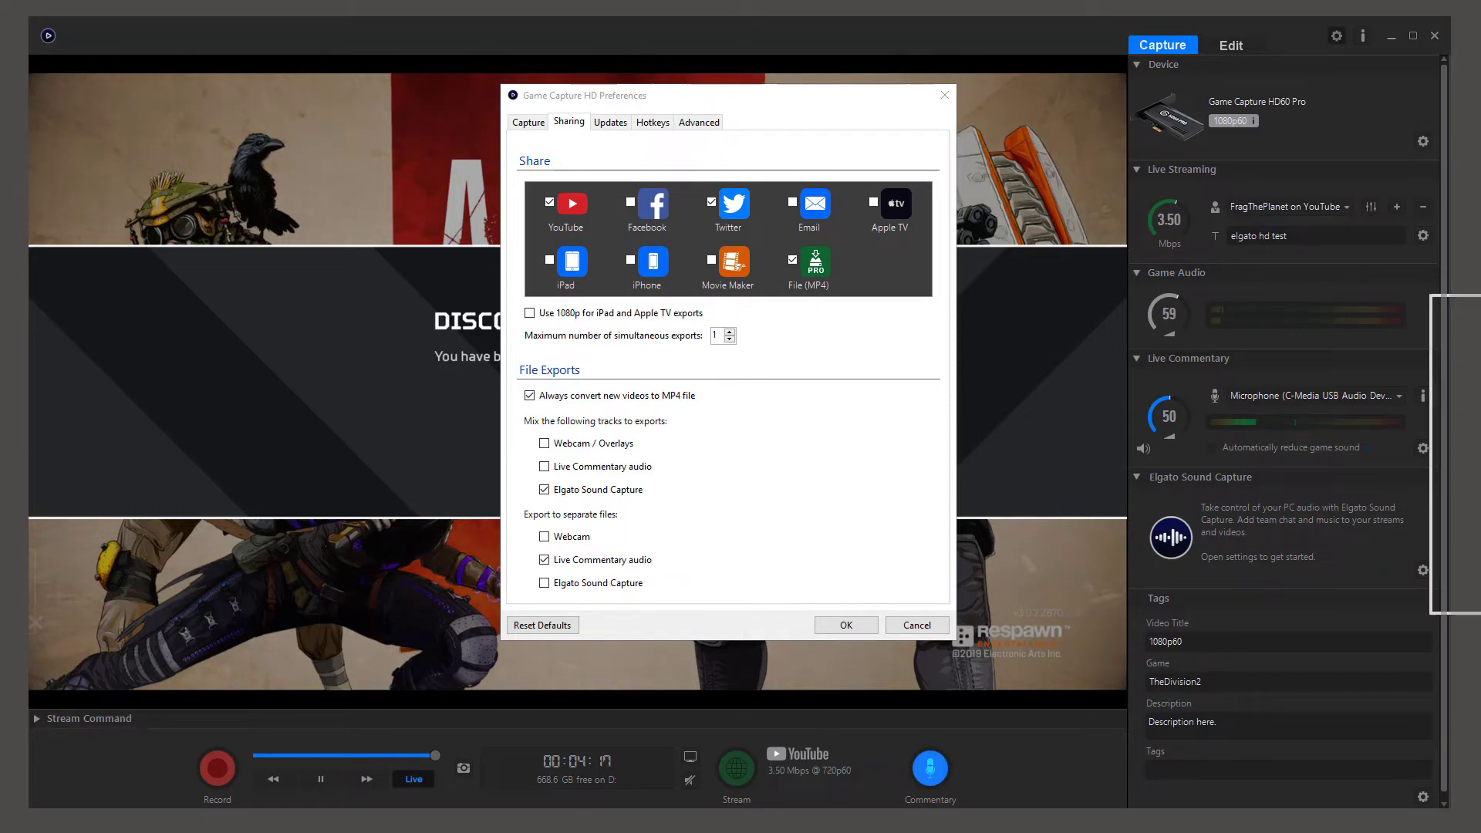
left_click_drag(628, 246, 573, 227)
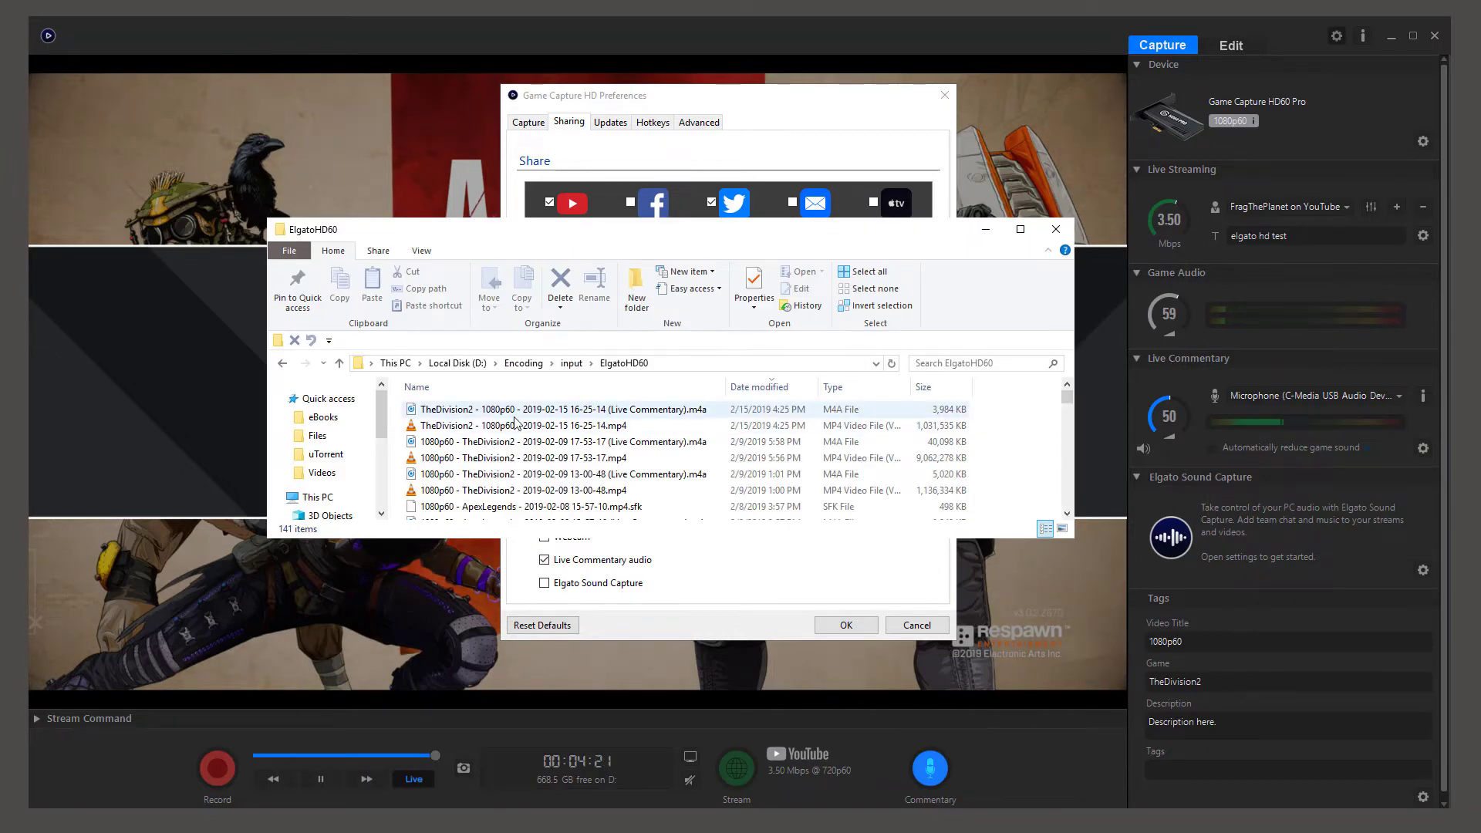
left_click(771, 387)
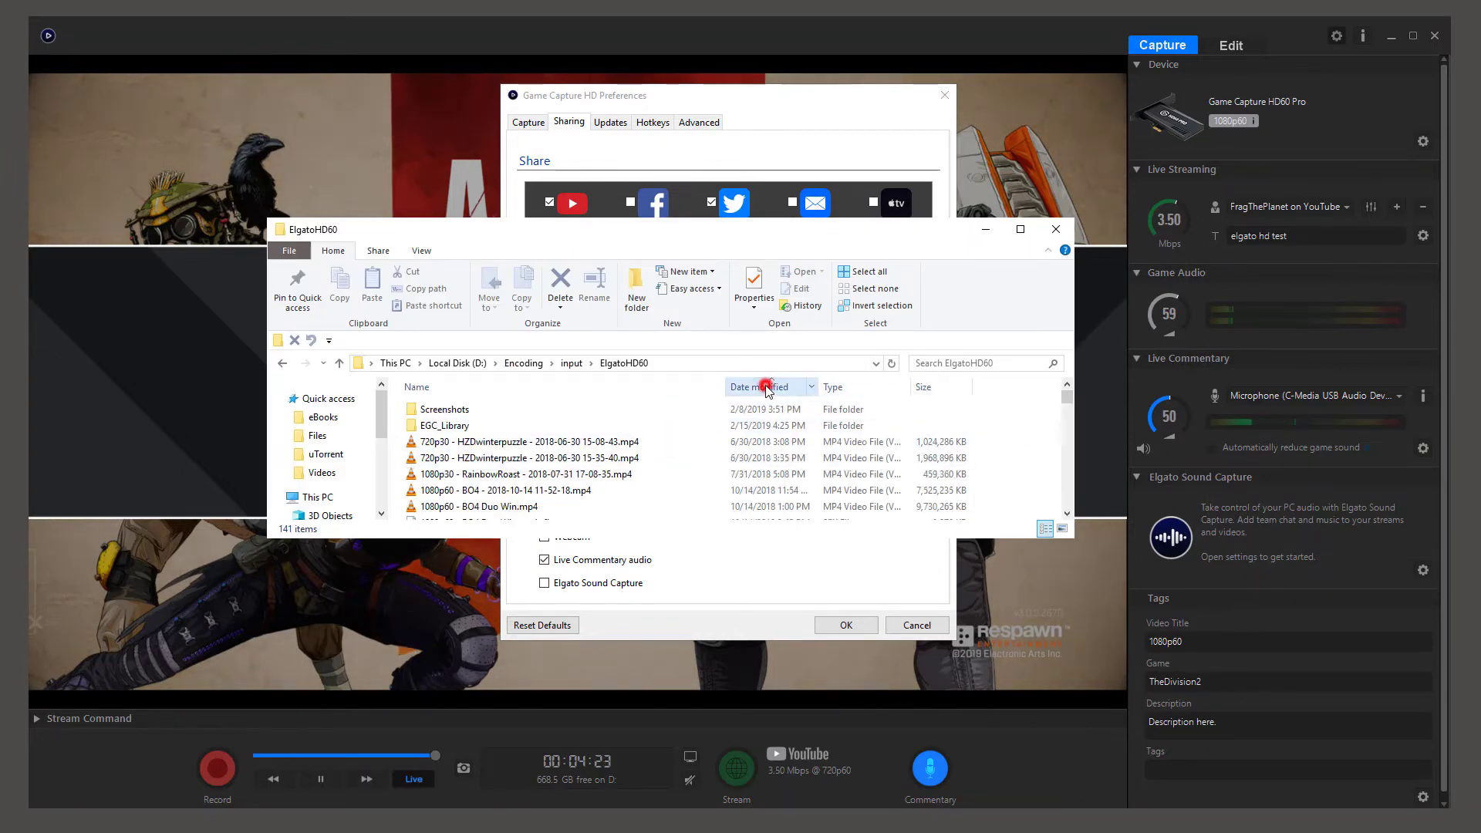
left_click(779, 388)
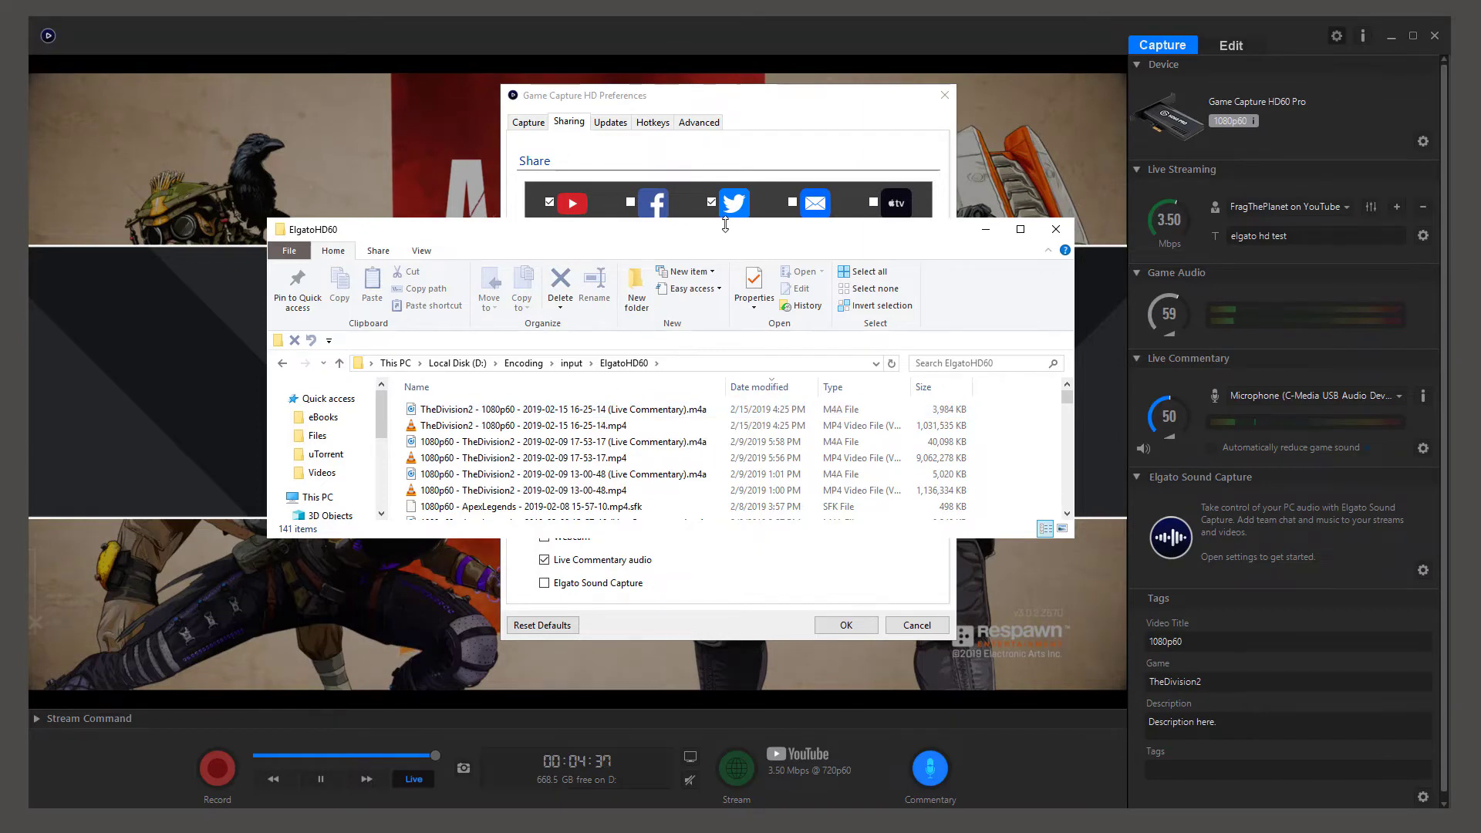
left_click_drag(721, 225, 1480, 253)
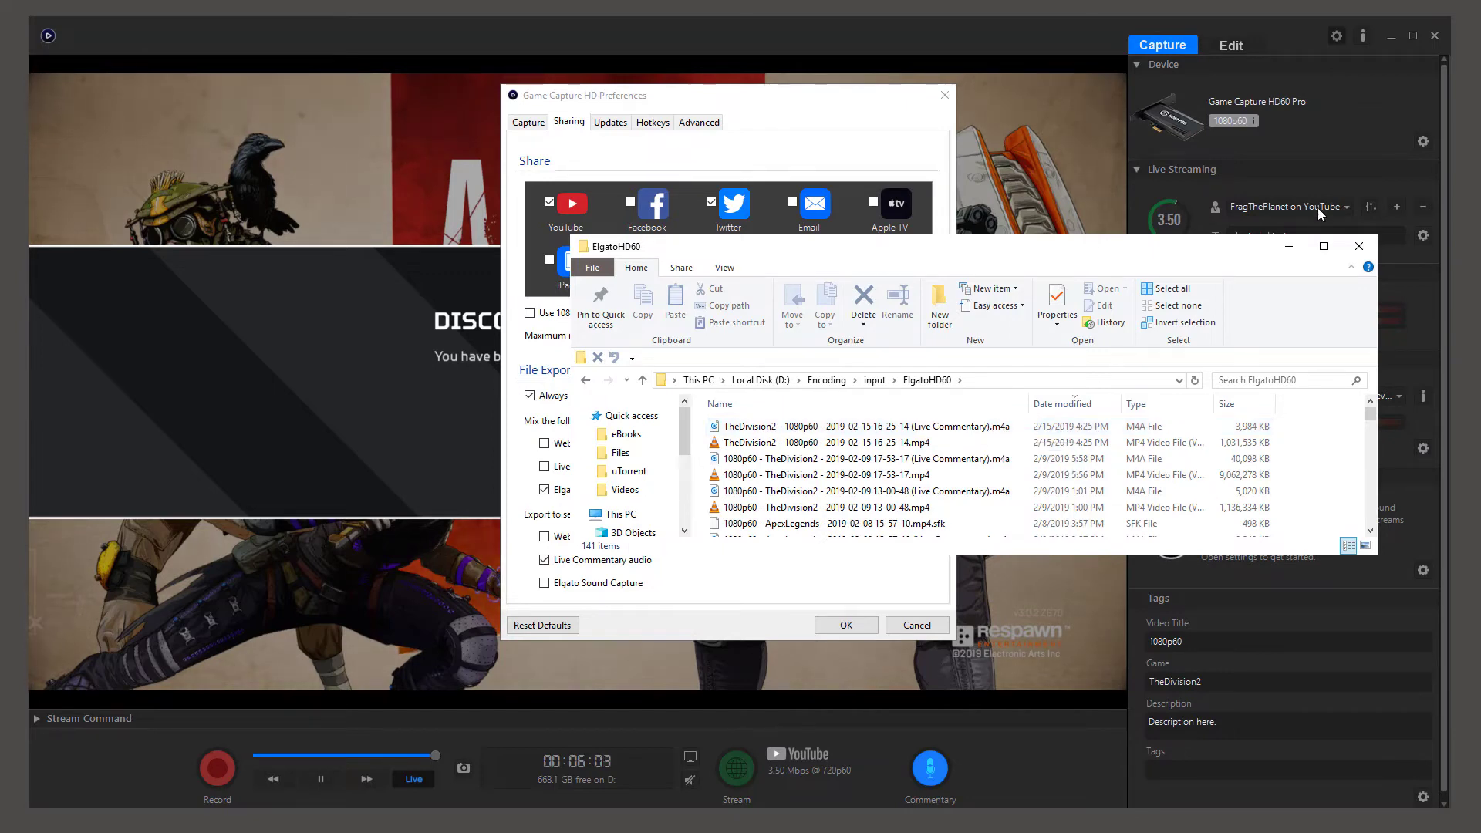
left_click(1193, 250)
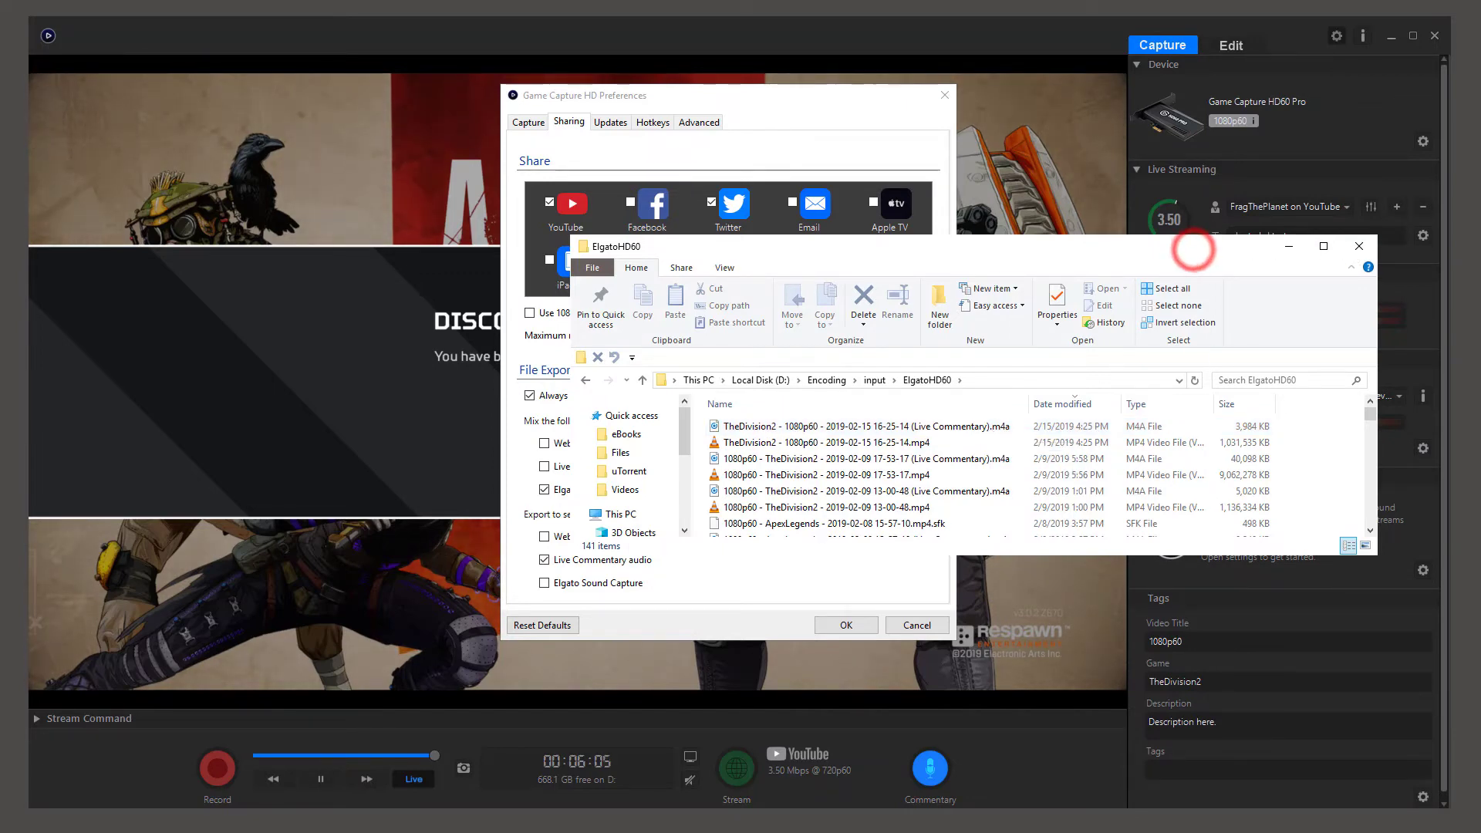
key("alt+F4")
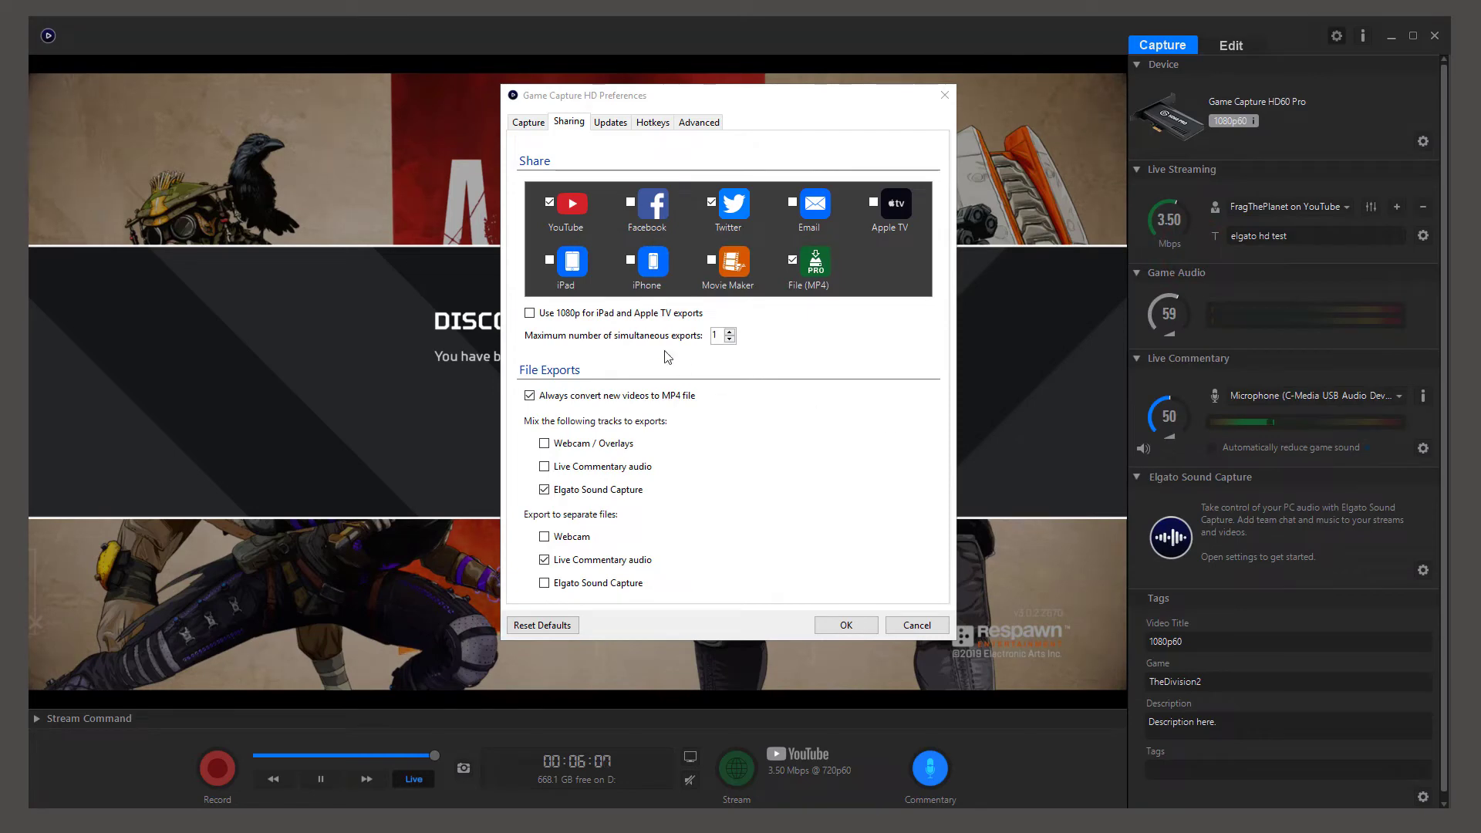
- Review the update and hotkey preferences, including the available durations for saving a flashback recording
left_click(609, 122)
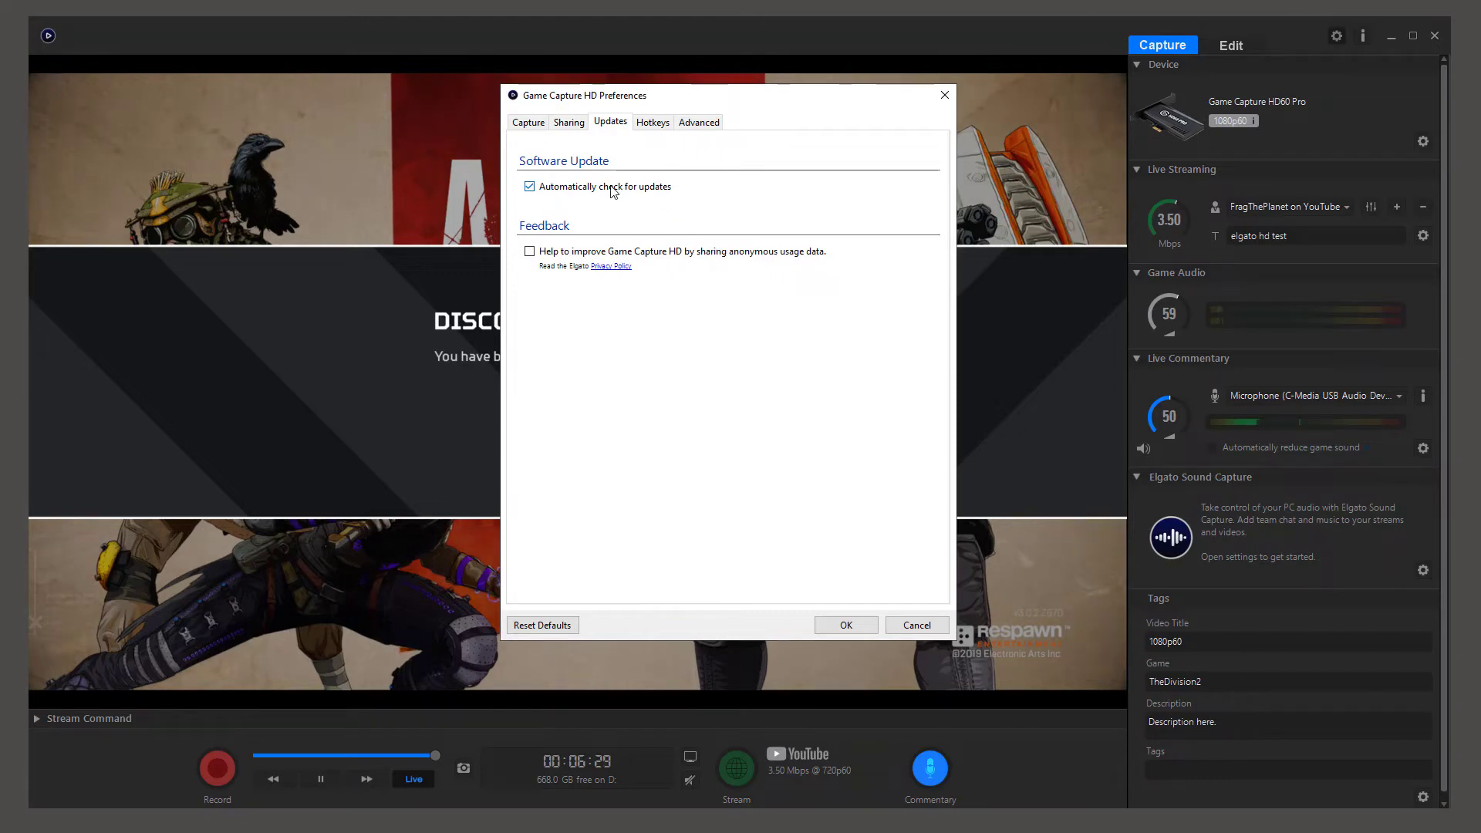
left_click(650, 125)
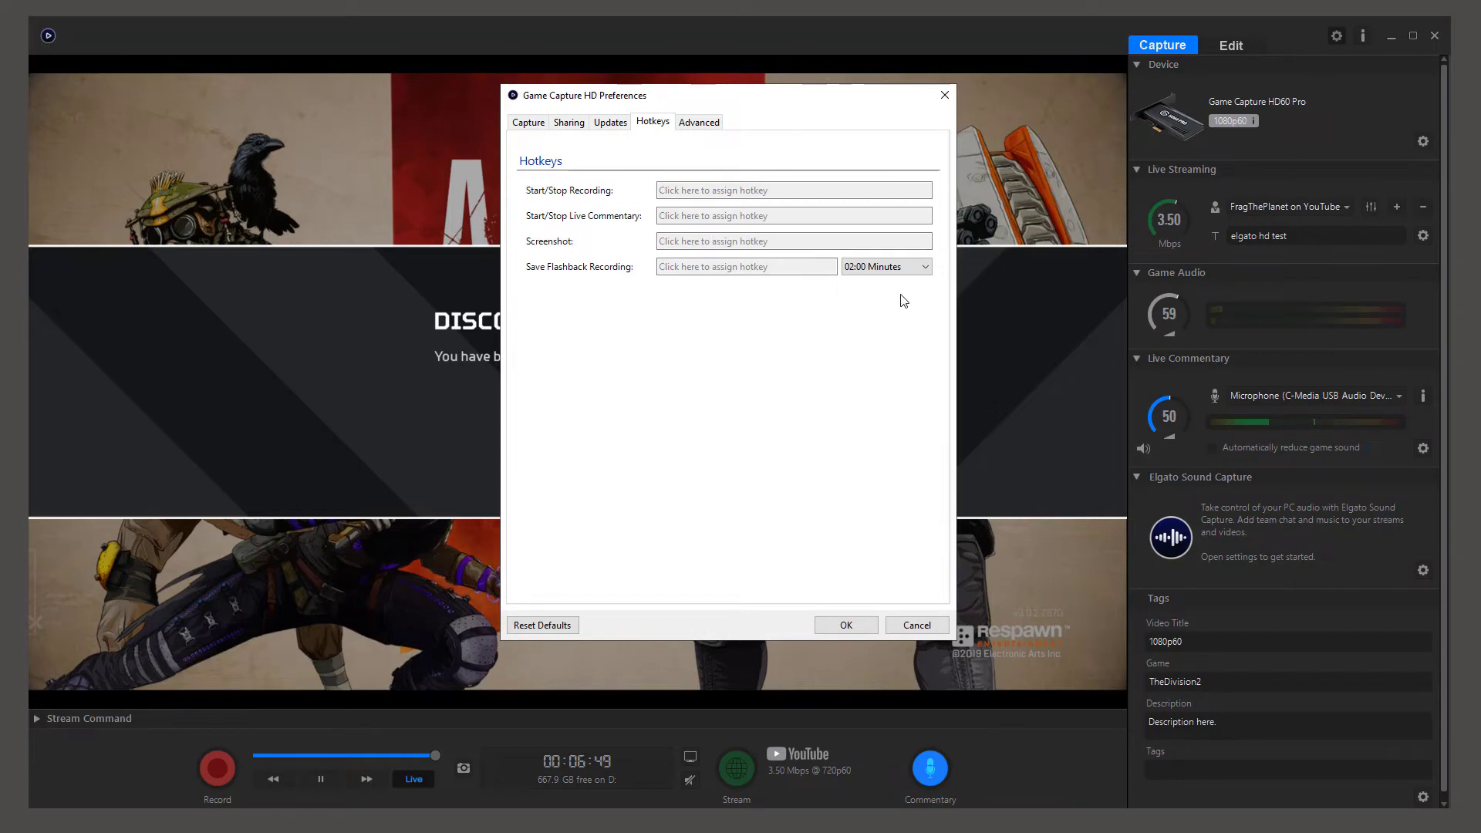
left_click(906, 270)
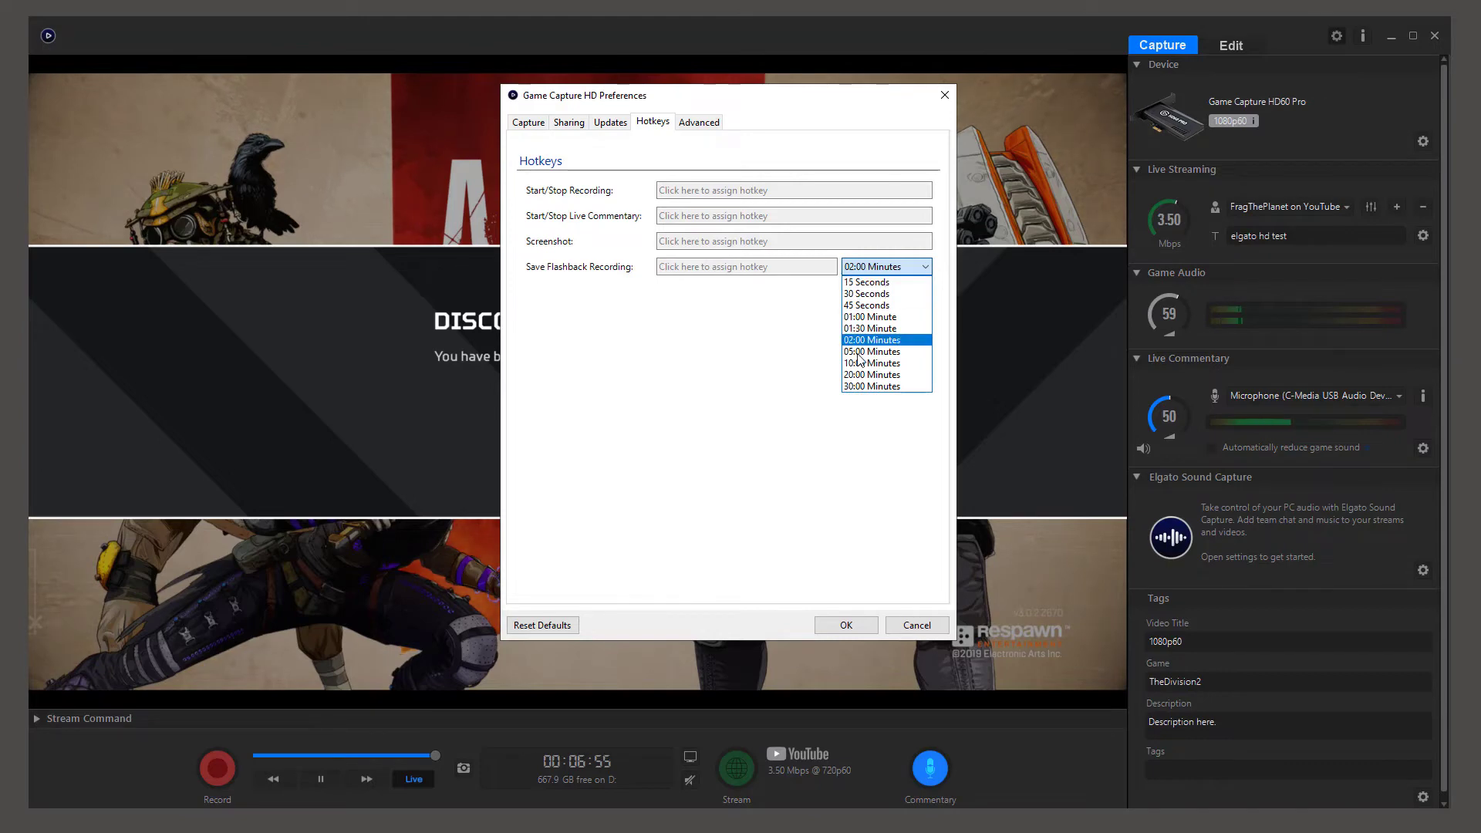
left_click(744, 451)
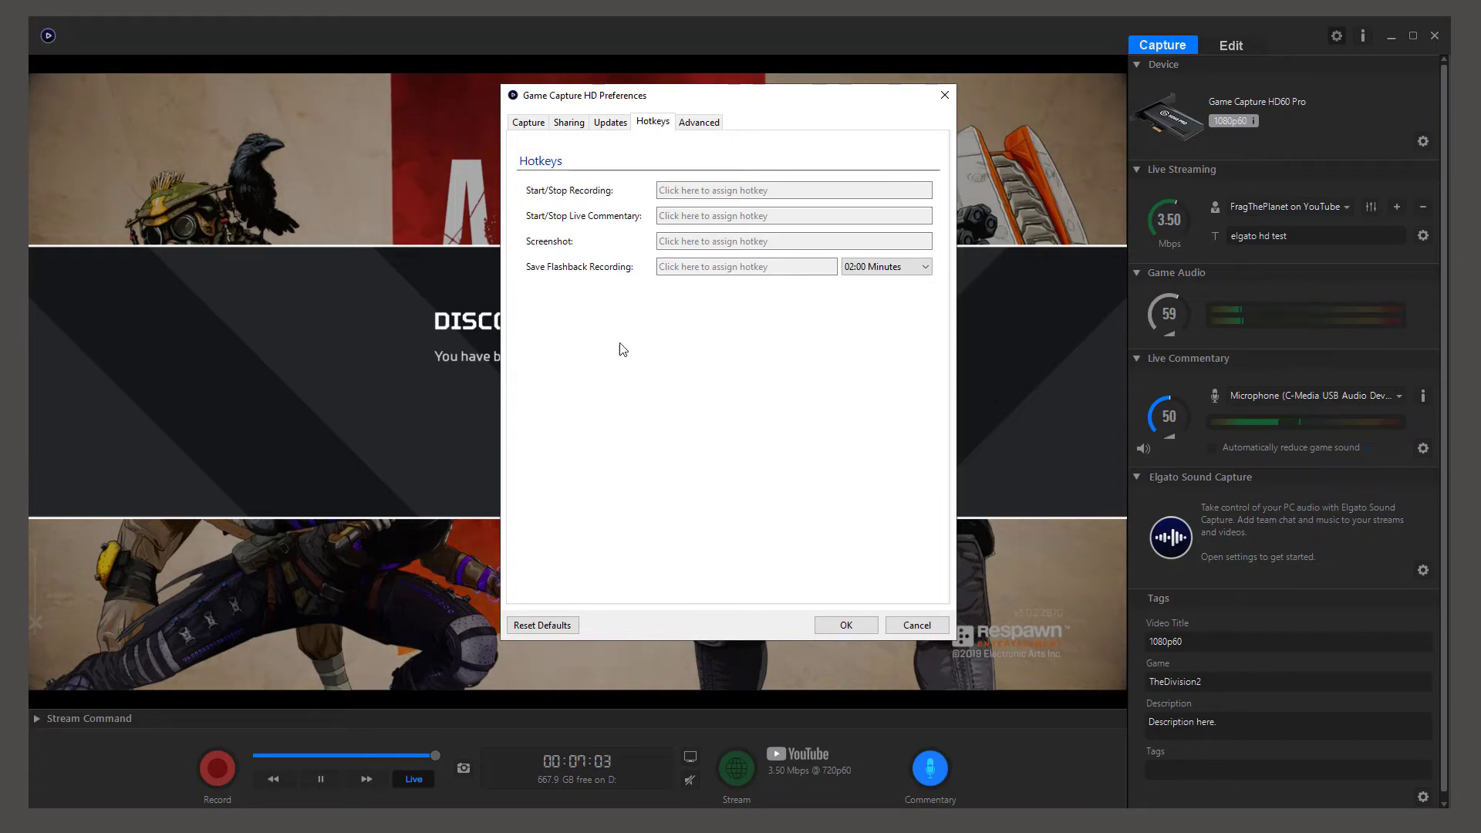
- Review the advanced video codec preferences, keep the decoder on Software (Built-in), and accept and close the preferences
left_click(700, 127)
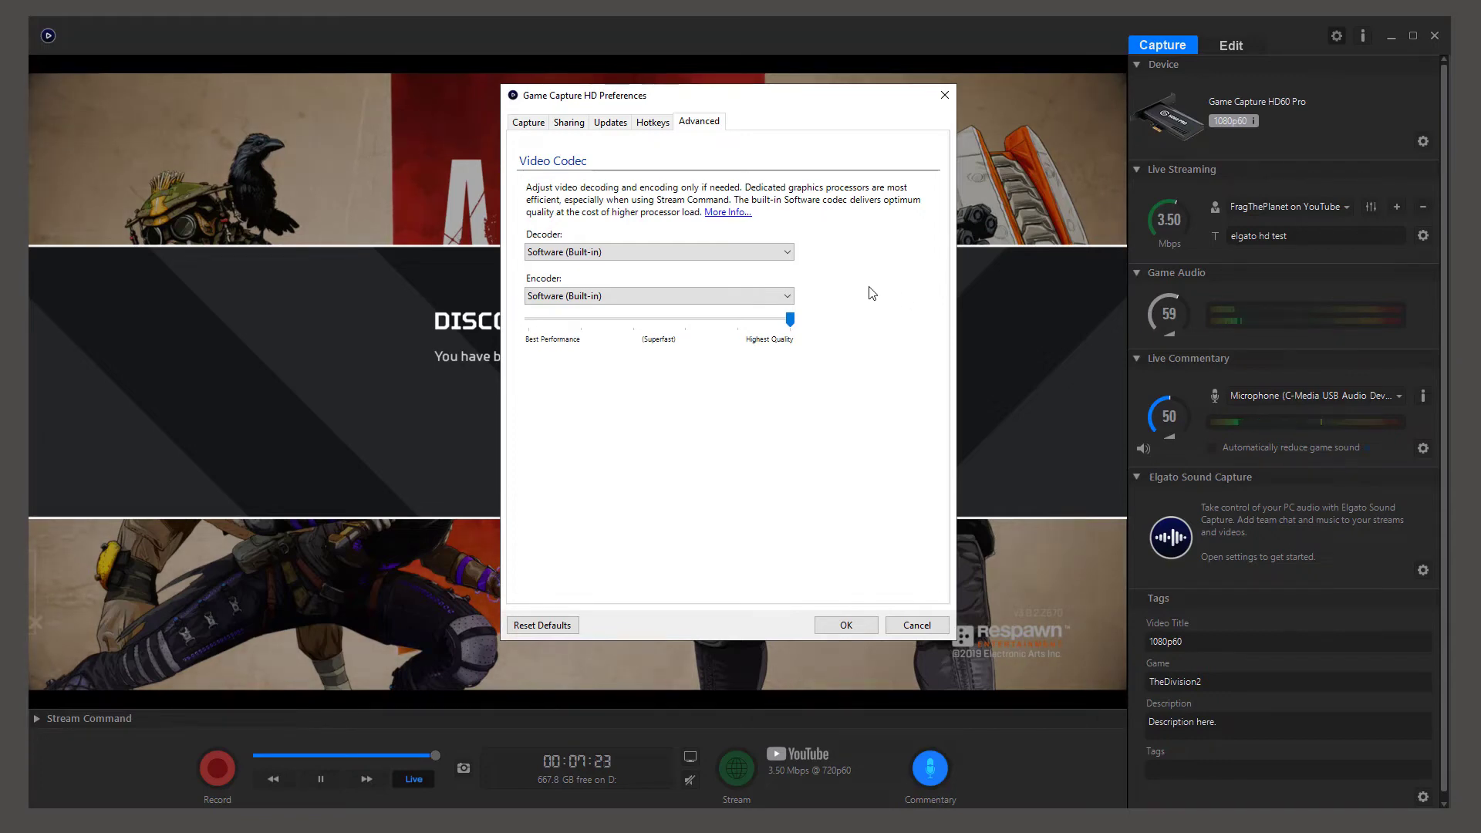
left_click(787, 252)
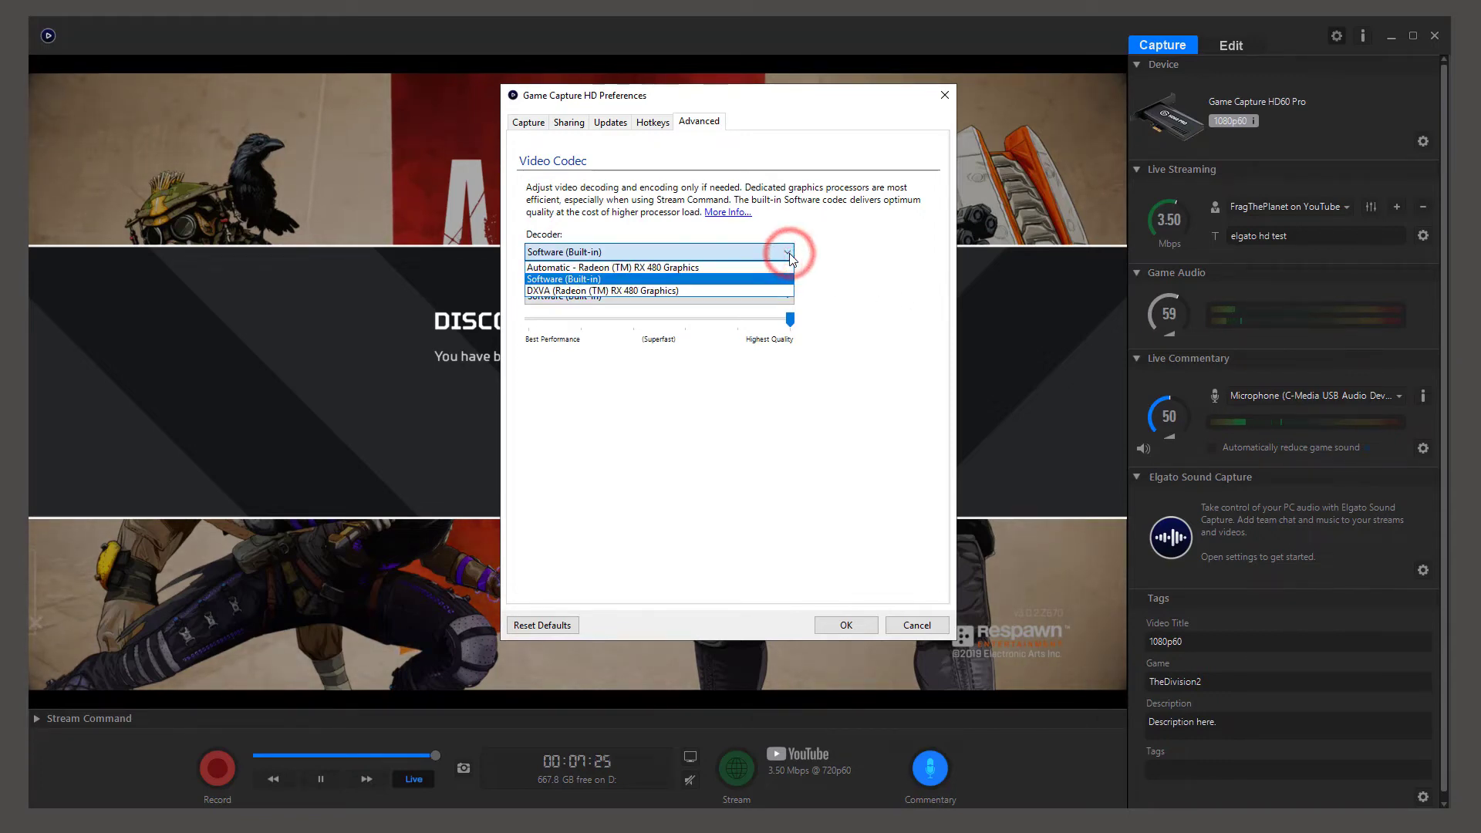
left_click(631, 279)
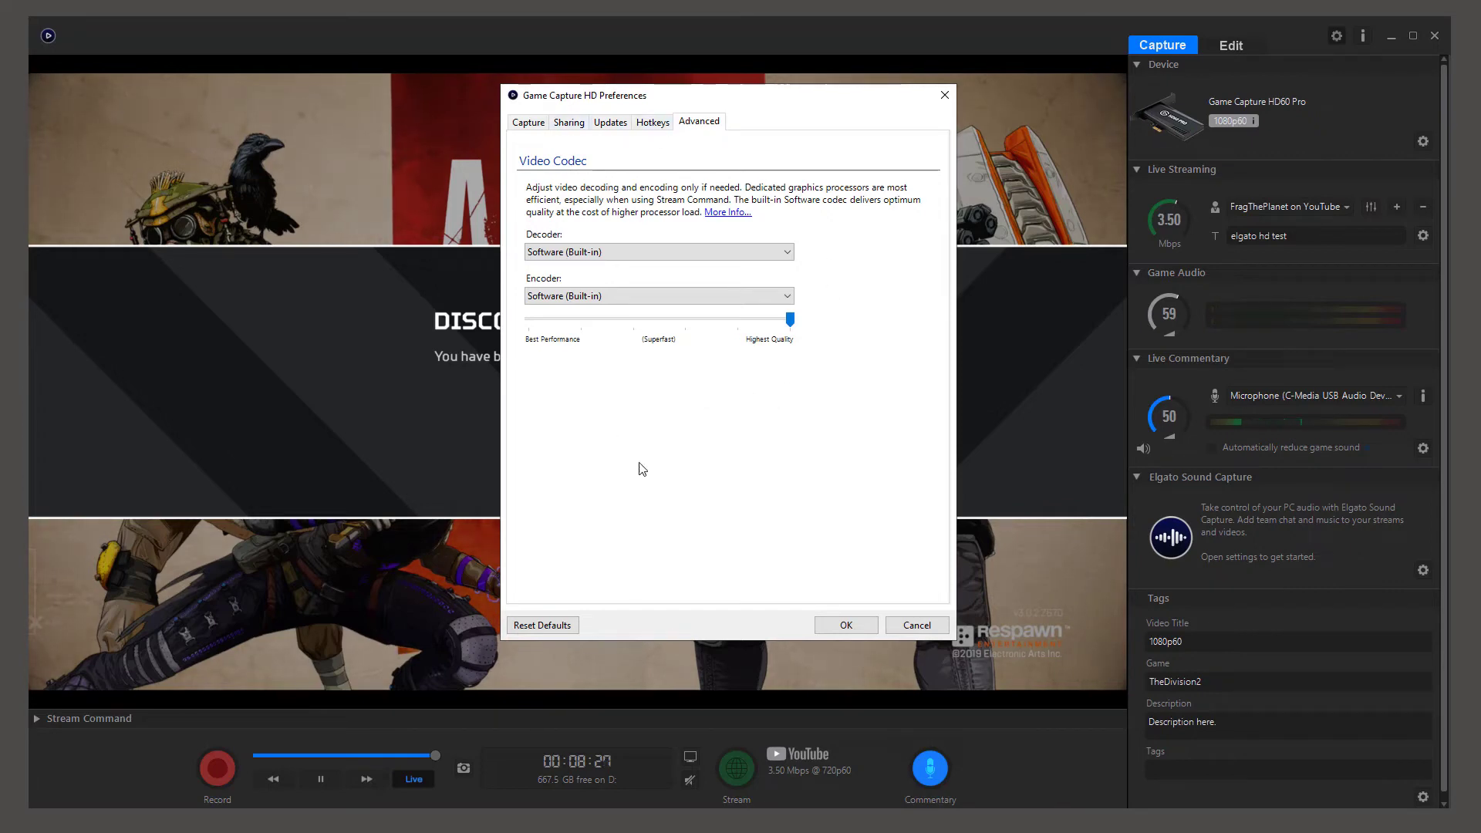
left_click(861, 627)
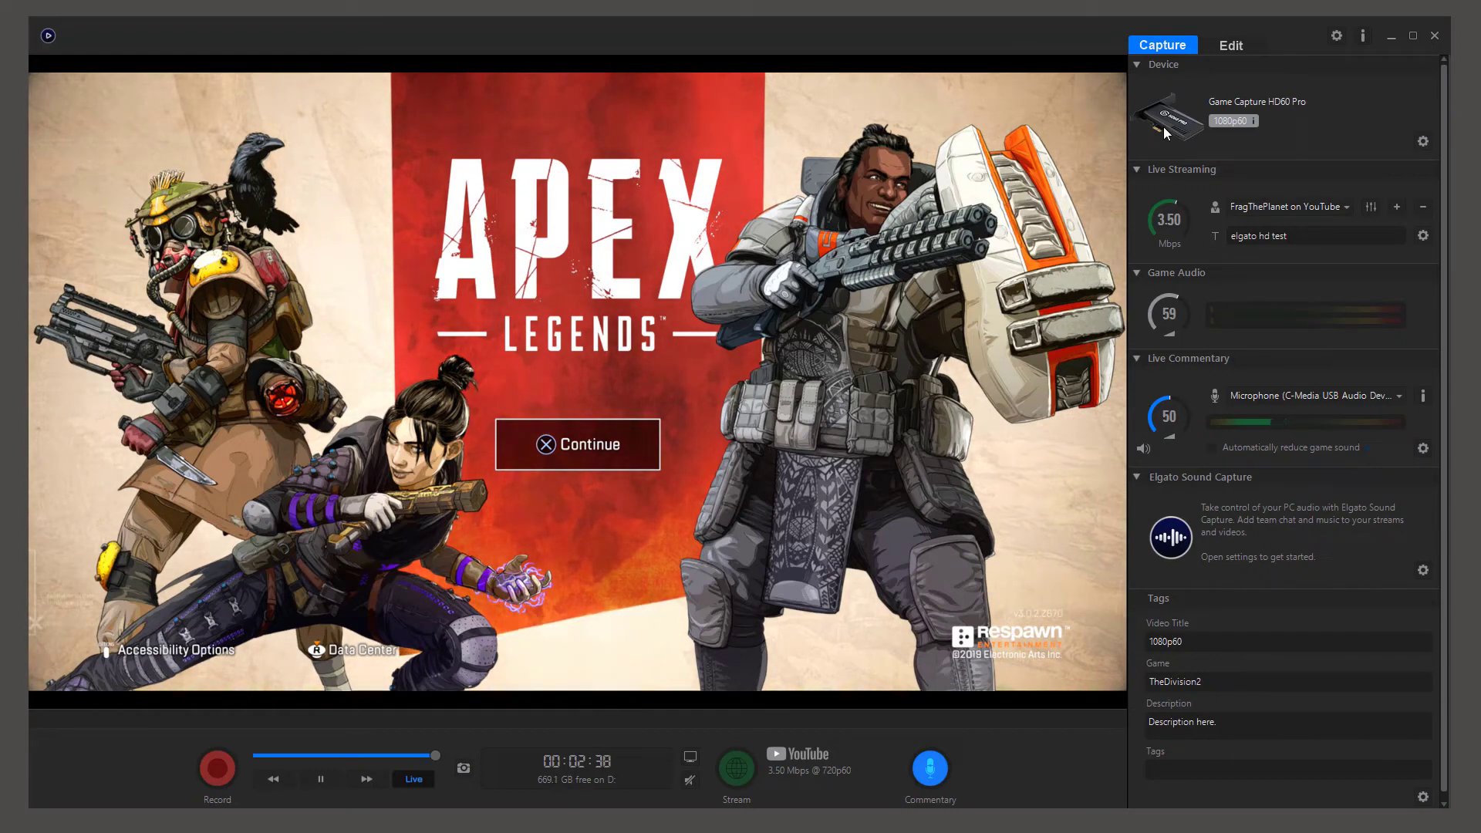
- Collapse the Live Streaming and Elgato Sound Capture sections
left_click(1137, 169)
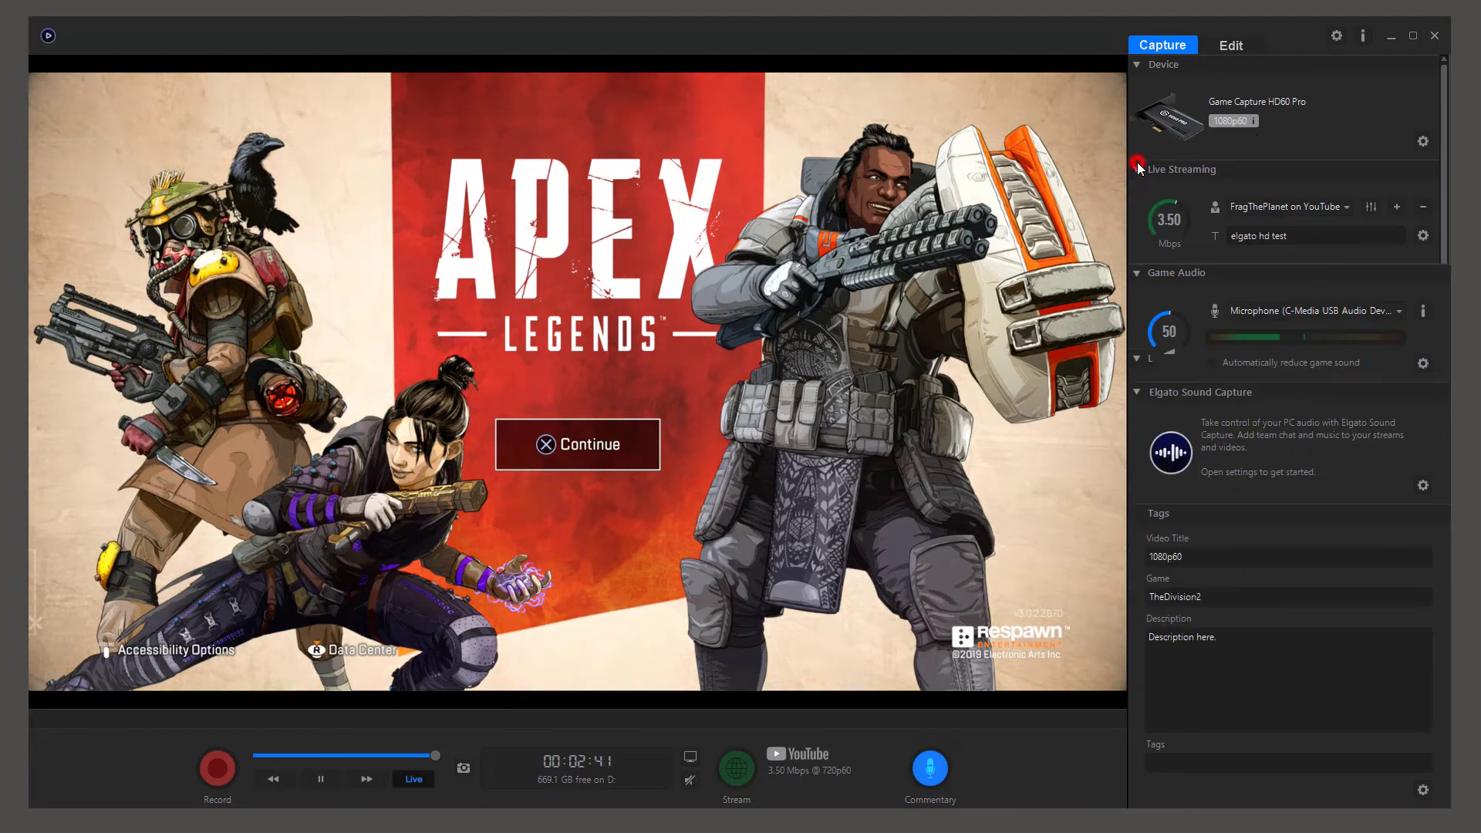
left_click(1137, 392)
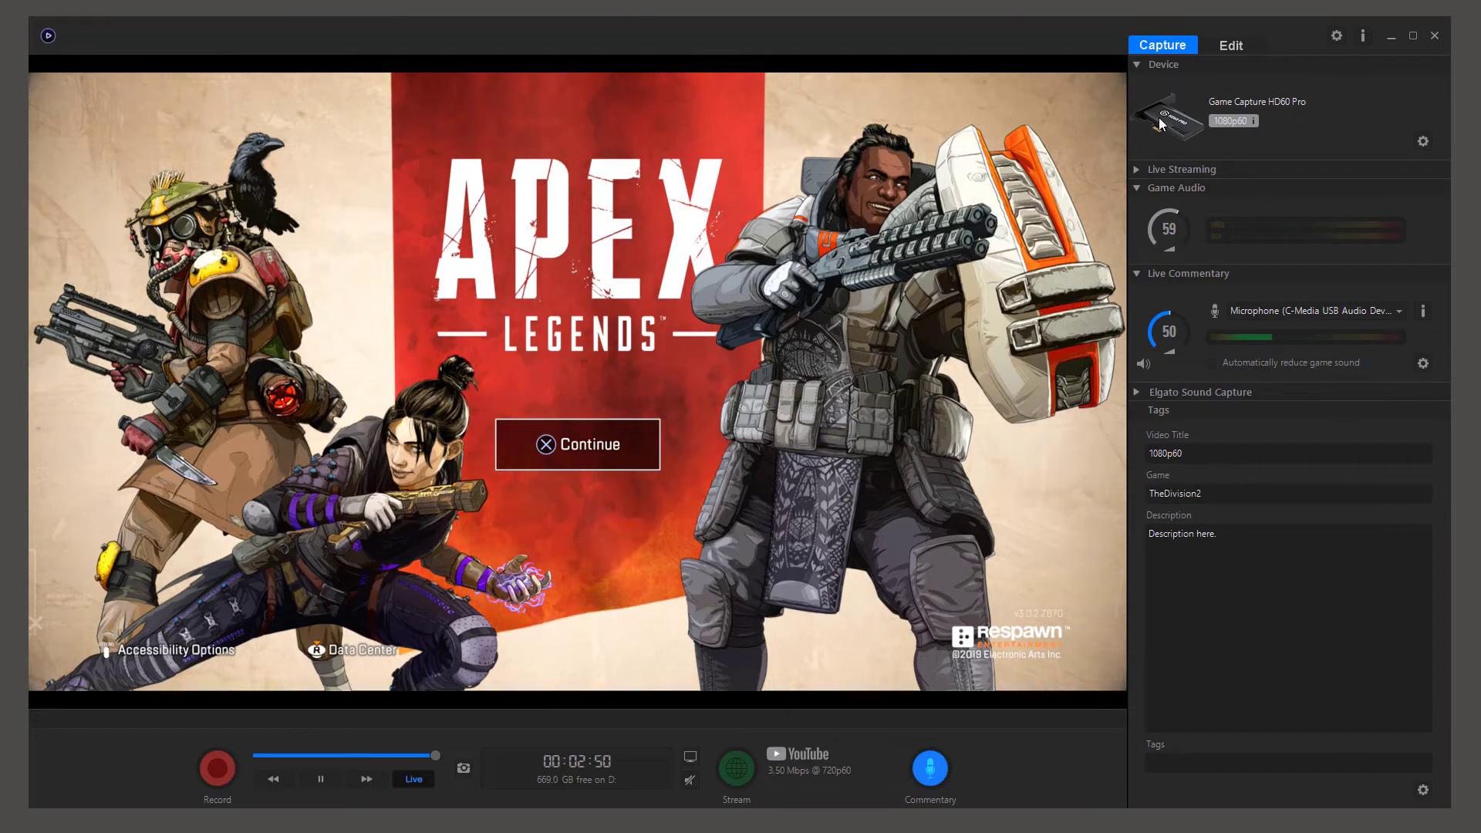
mouse_move(1147, 113)
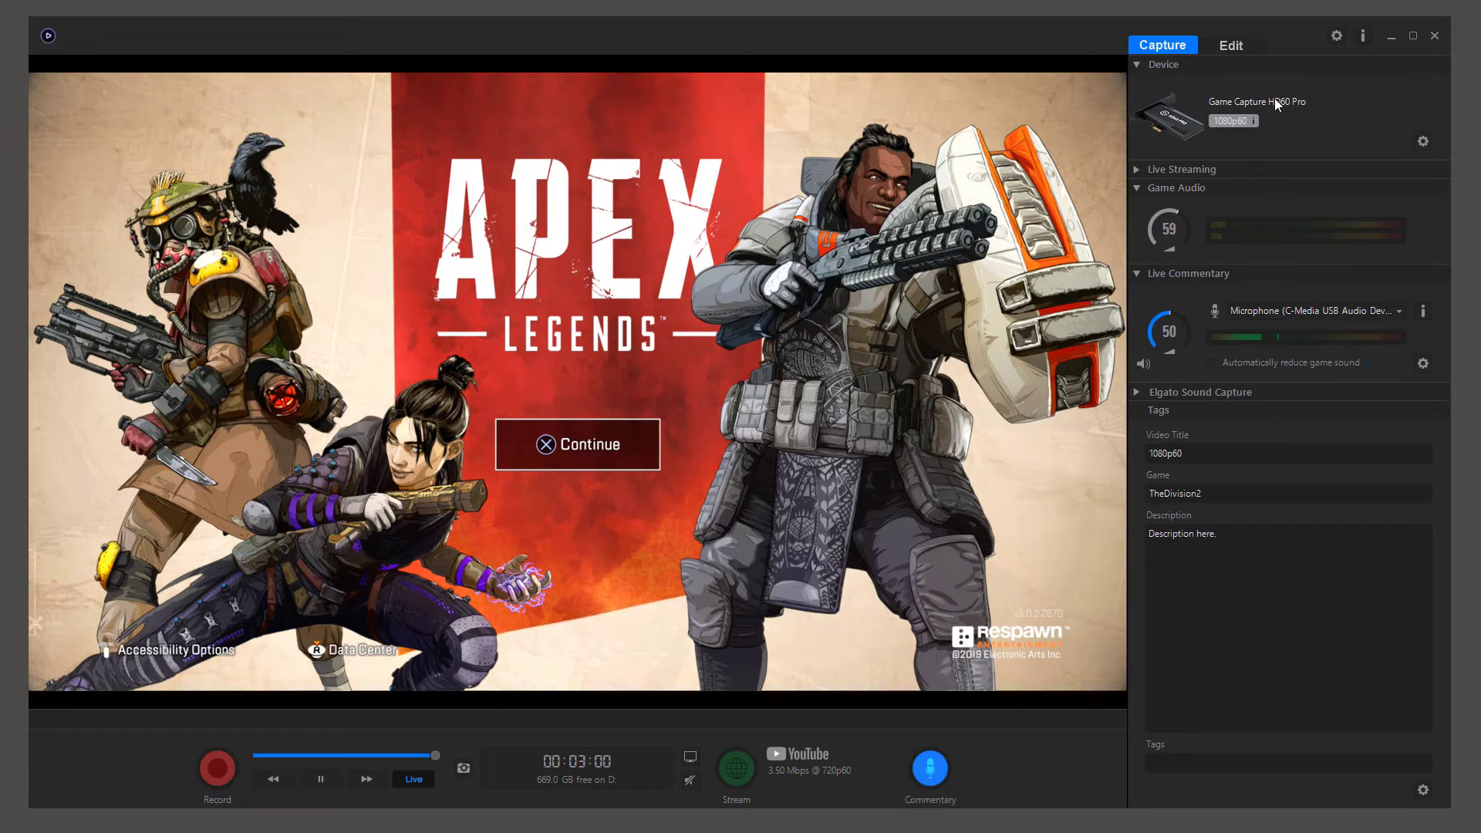
- Open the HD60 Pro device settings and review the available input devices and audio inputs
left_click(1423, 144)
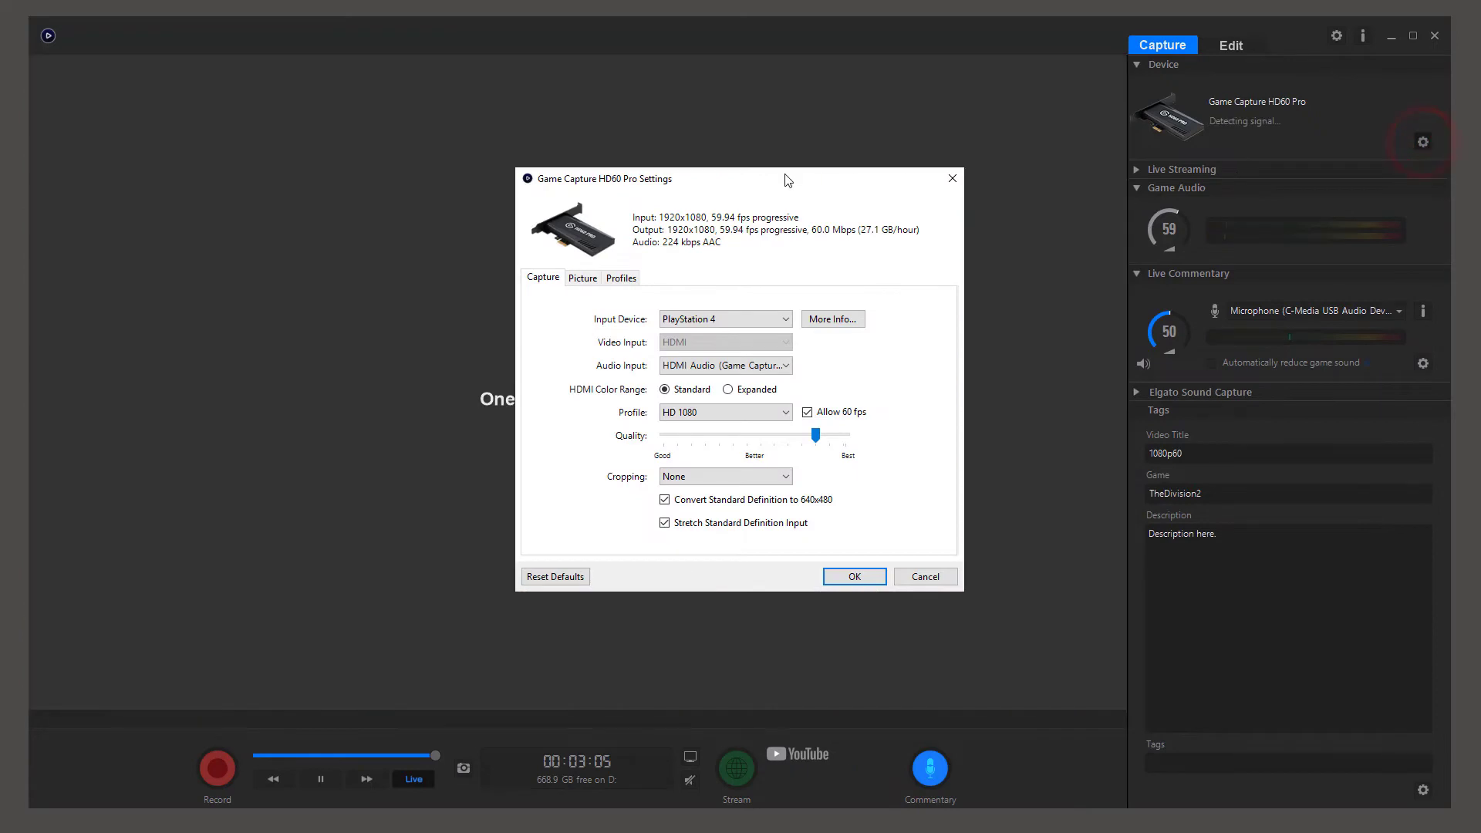
left_click_drag(781, 176, 760, 113)
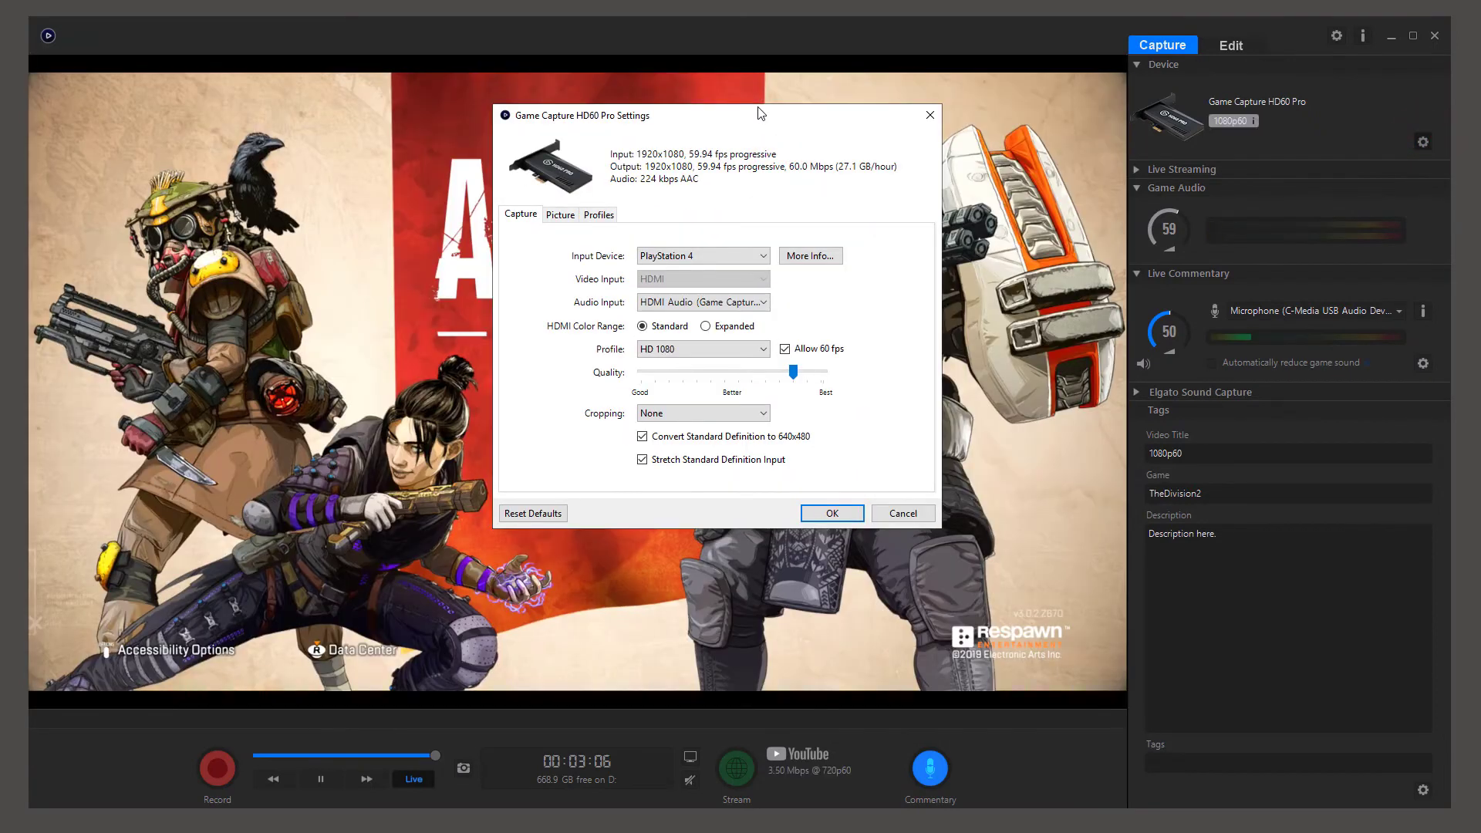
left_click(762, 257)
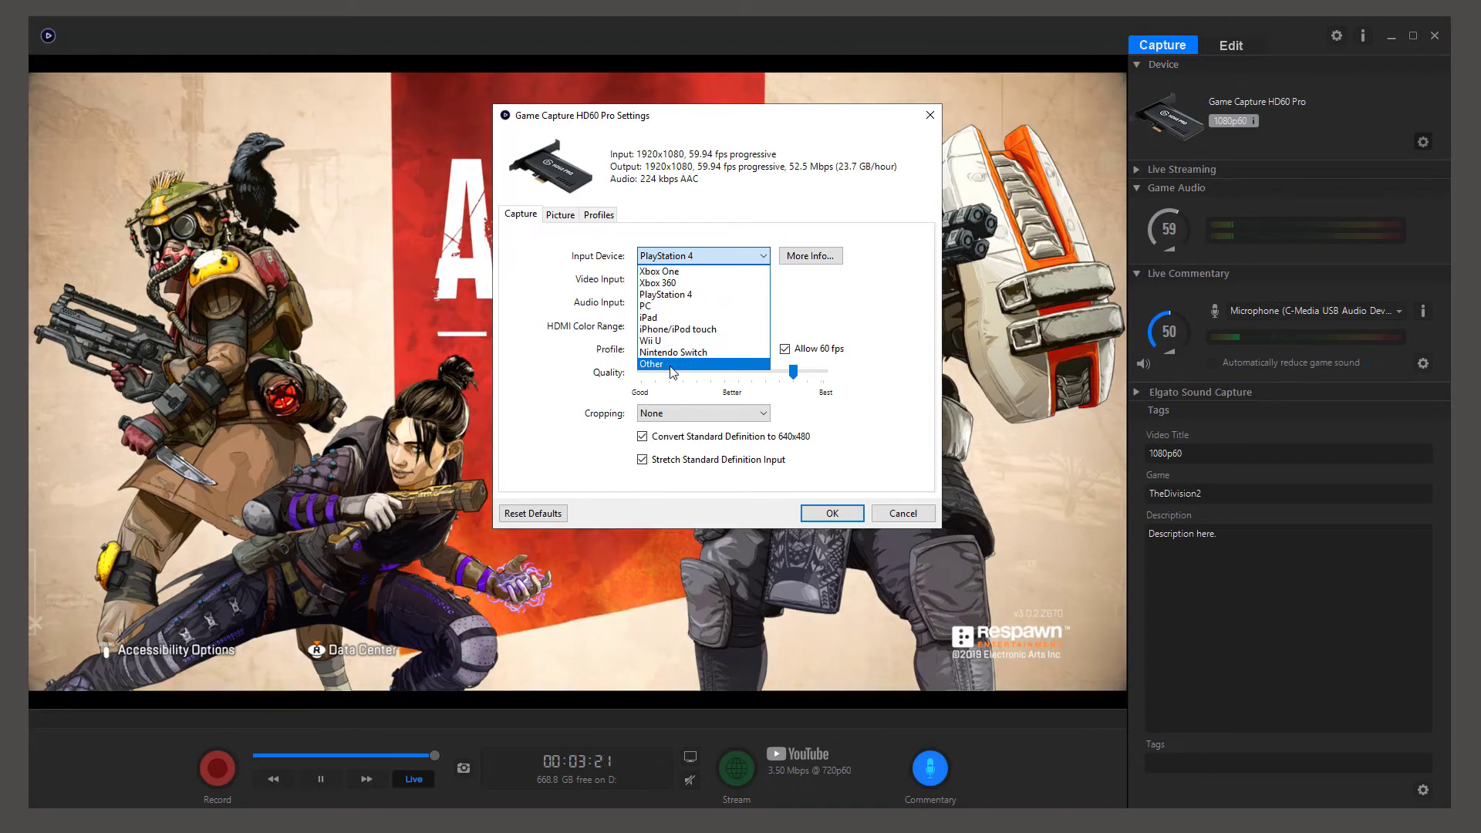
left_click(766, 259)
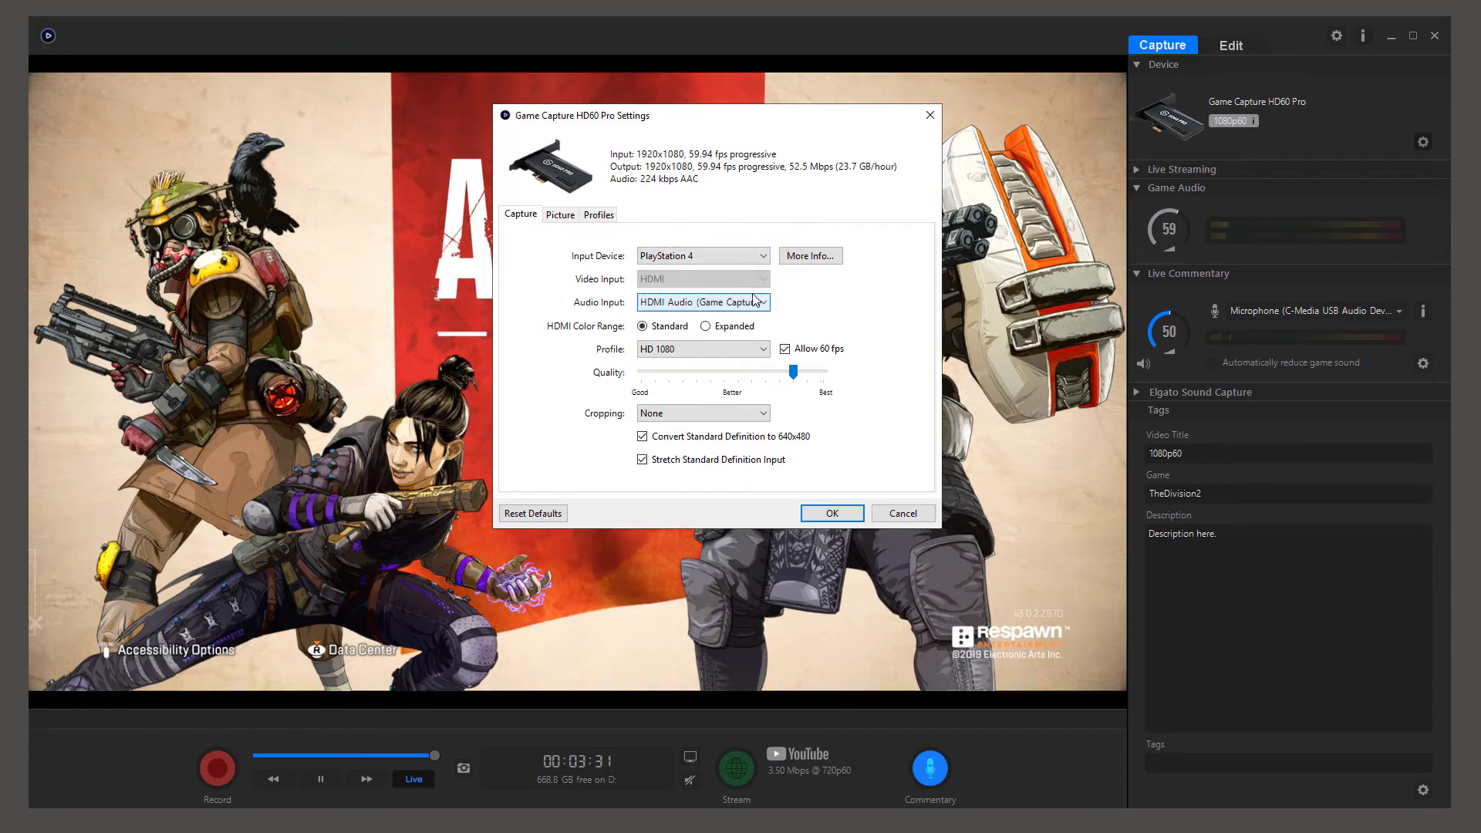
left_click(763, 283)
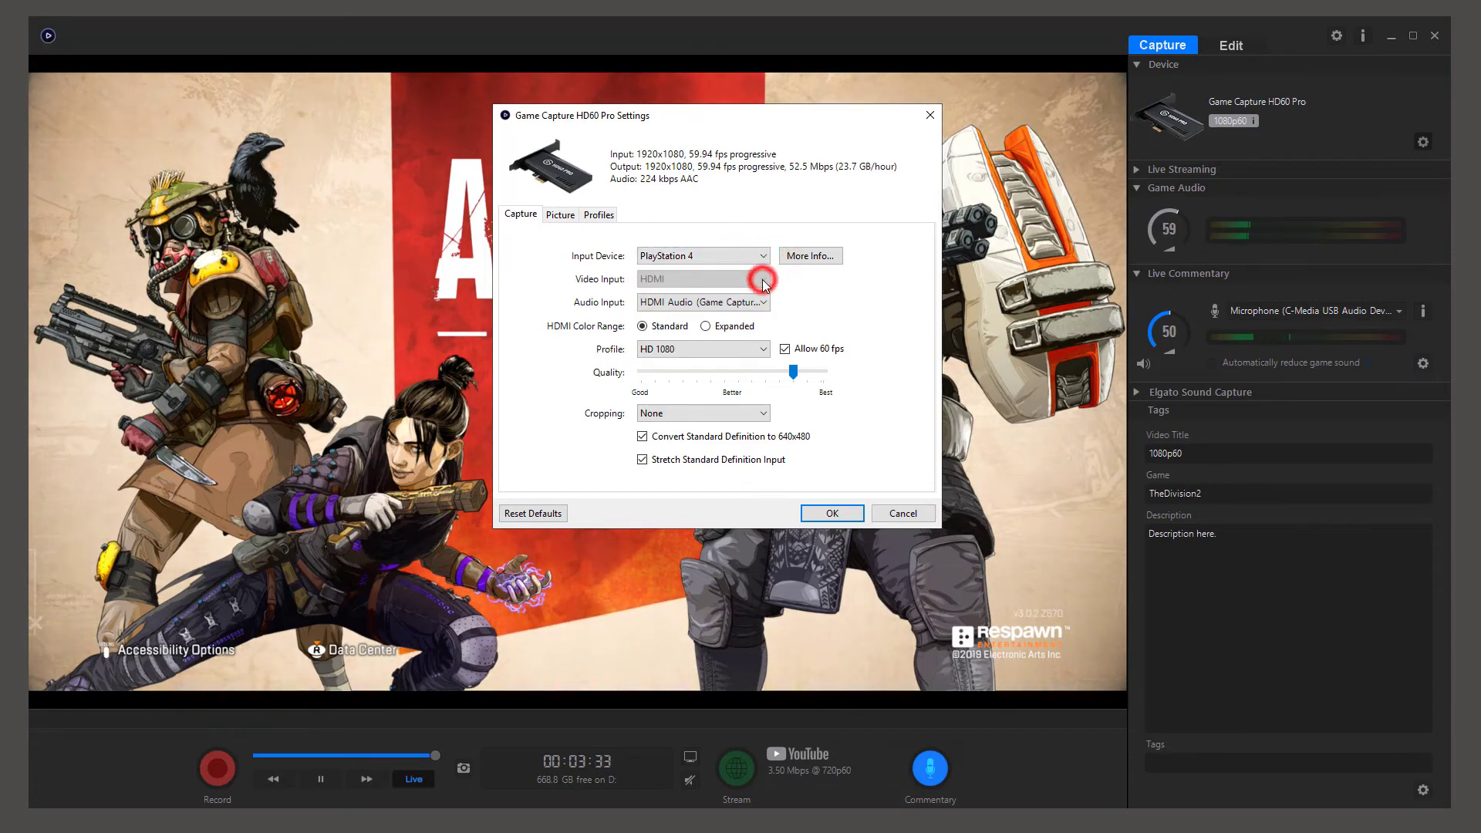
left_click(661, 303)
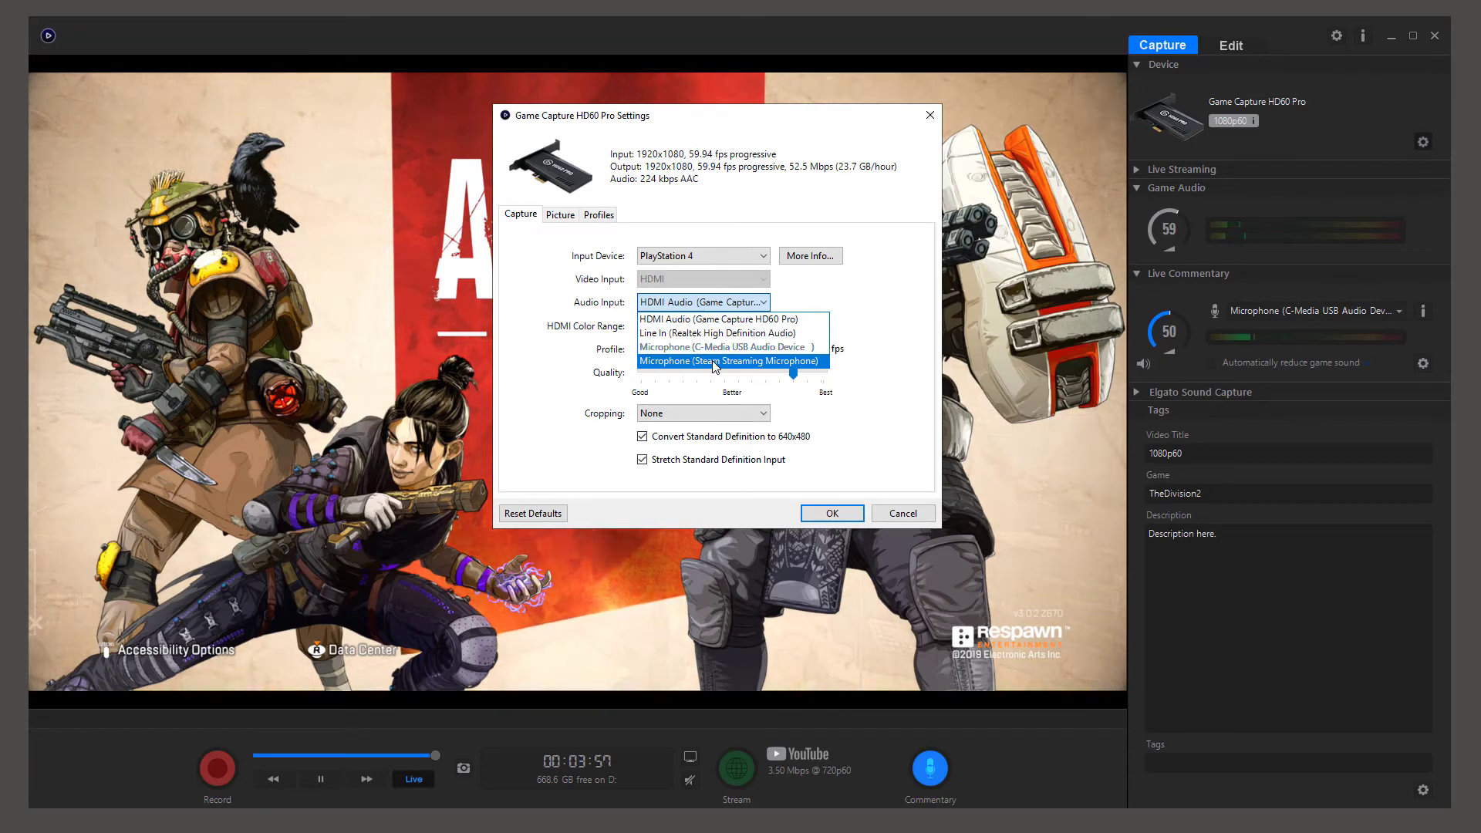
left_click(761, 302)
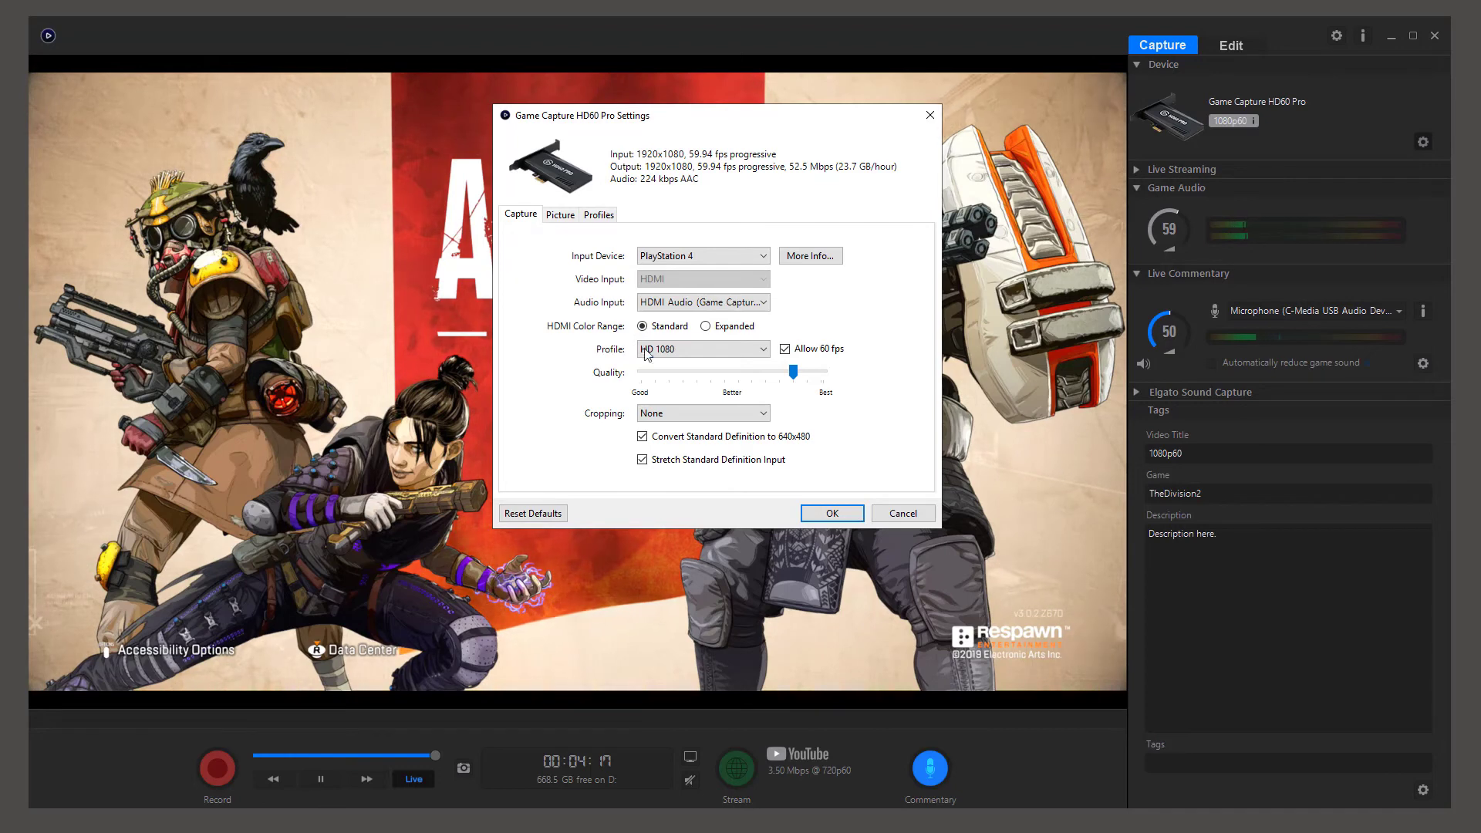
- Set the HDMI color range to Expanded, switching briefly to Standard to compare the picture
left_click(733, 330)
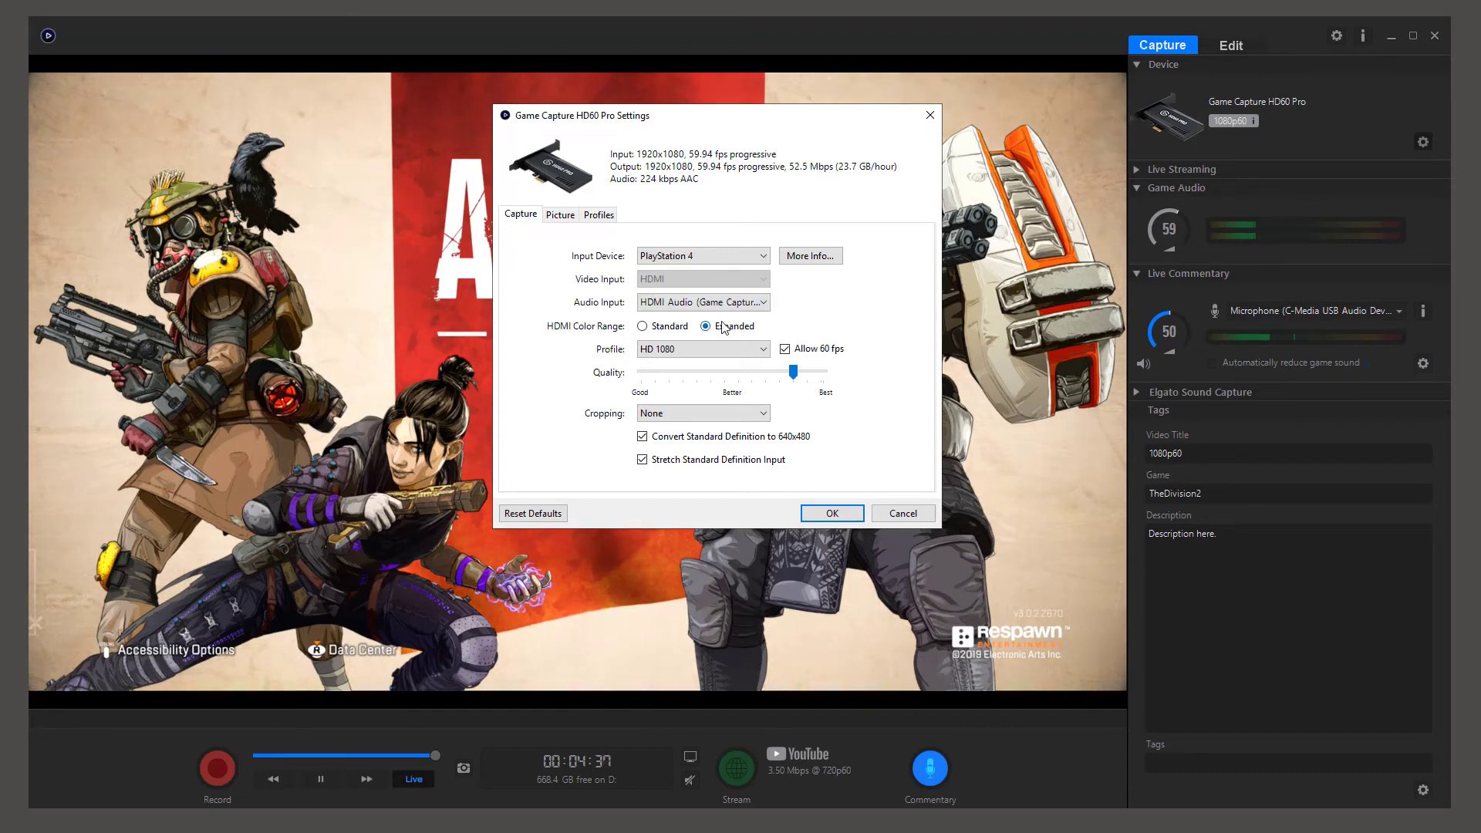
left_click_drag(733, 122, 679, 89)
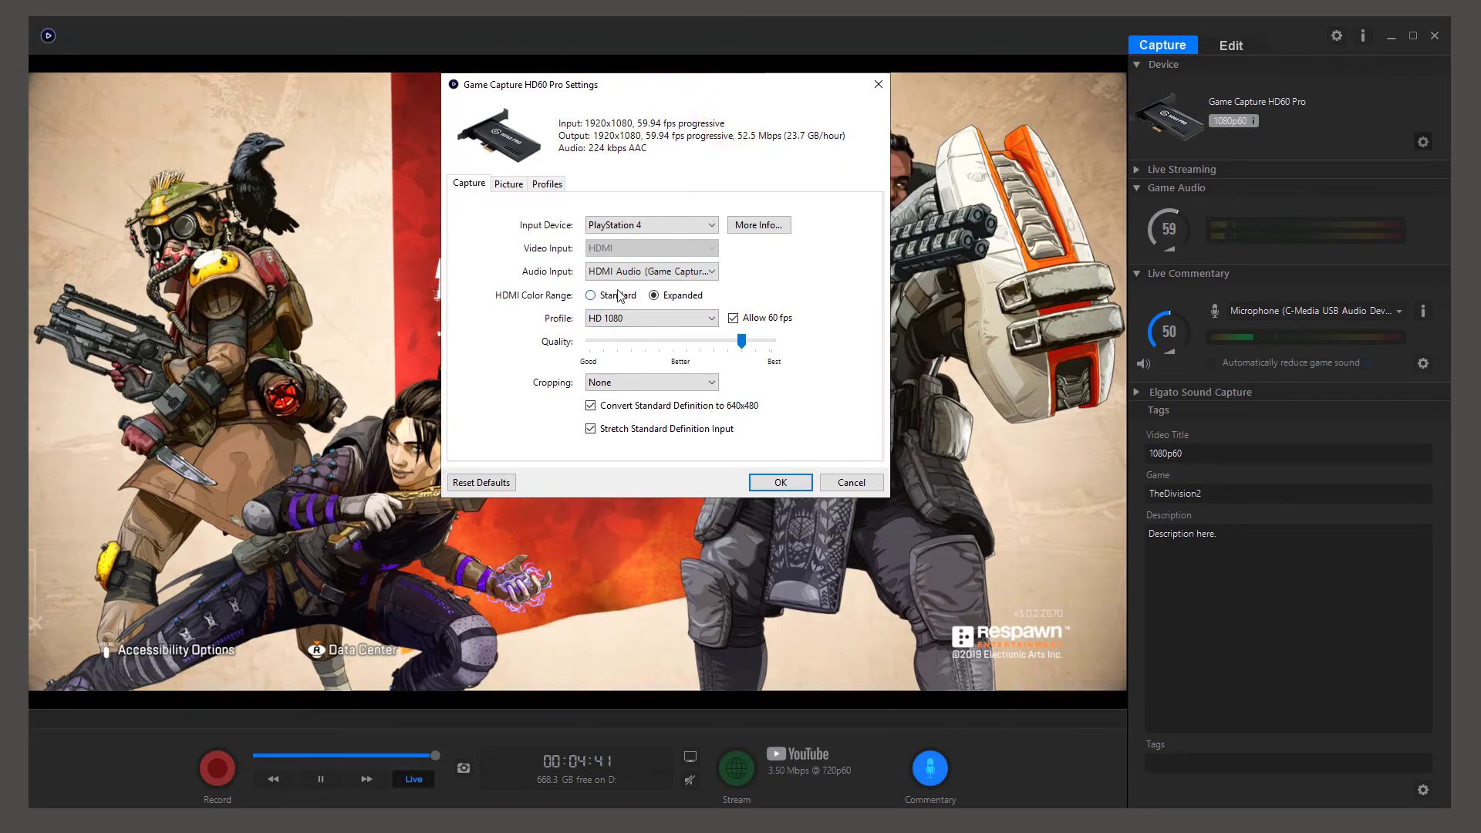
left_click(589, 295)
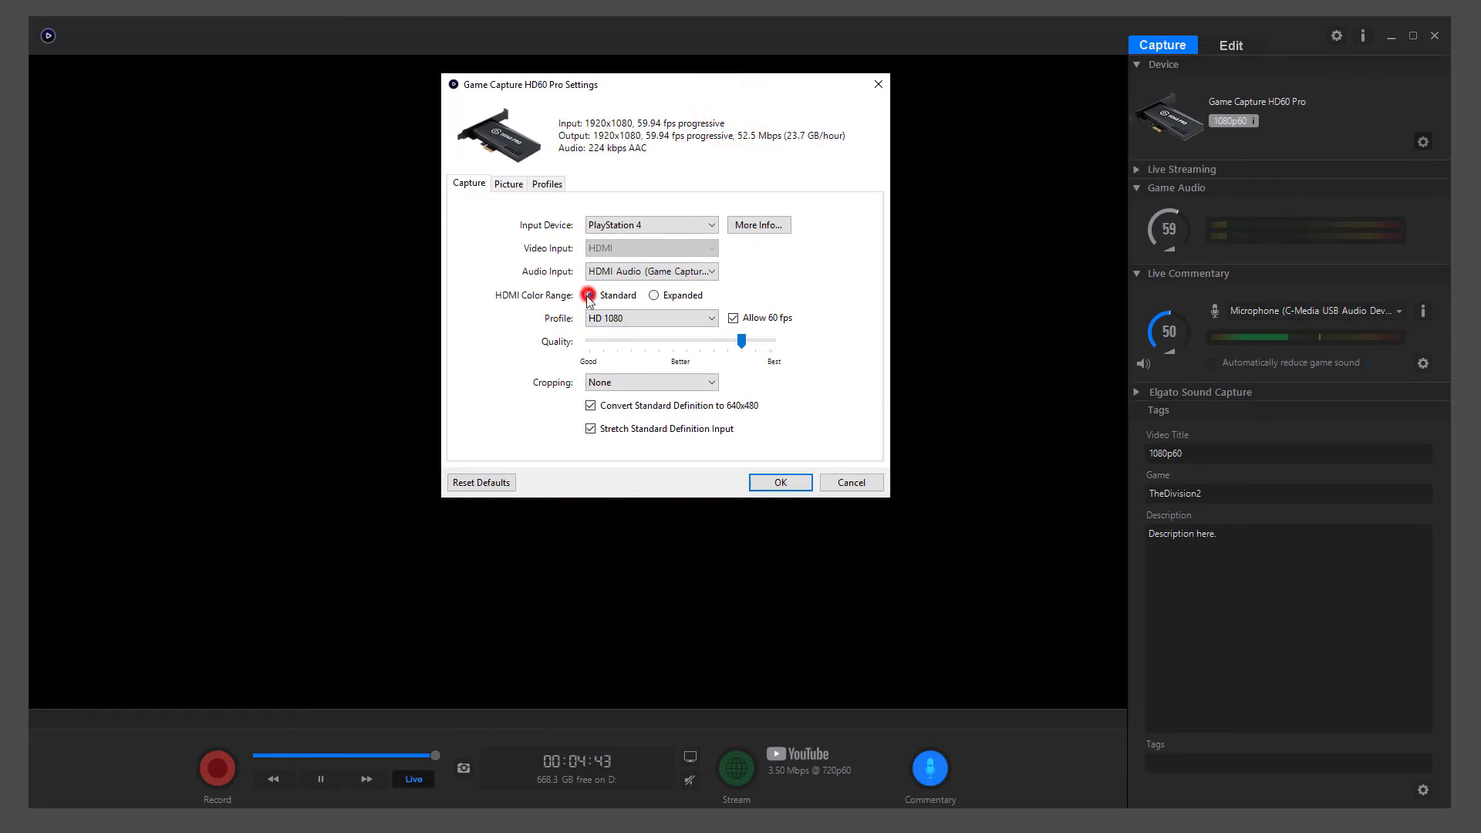
left_click(653, 297)
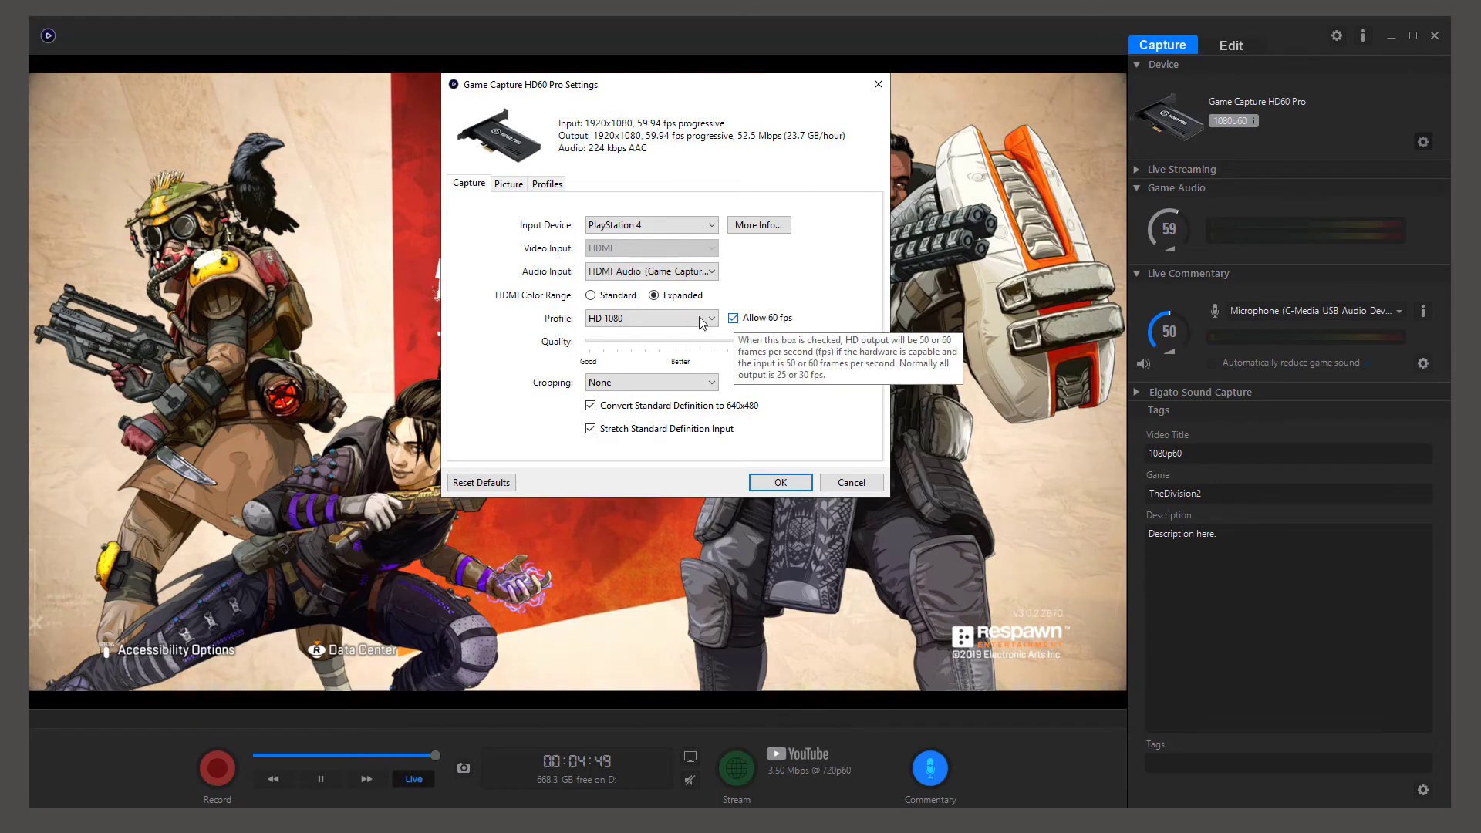
- Select the HD 1080 profile and turn Allow 60 fps off and back on to compare the output
left_click(668, 318)
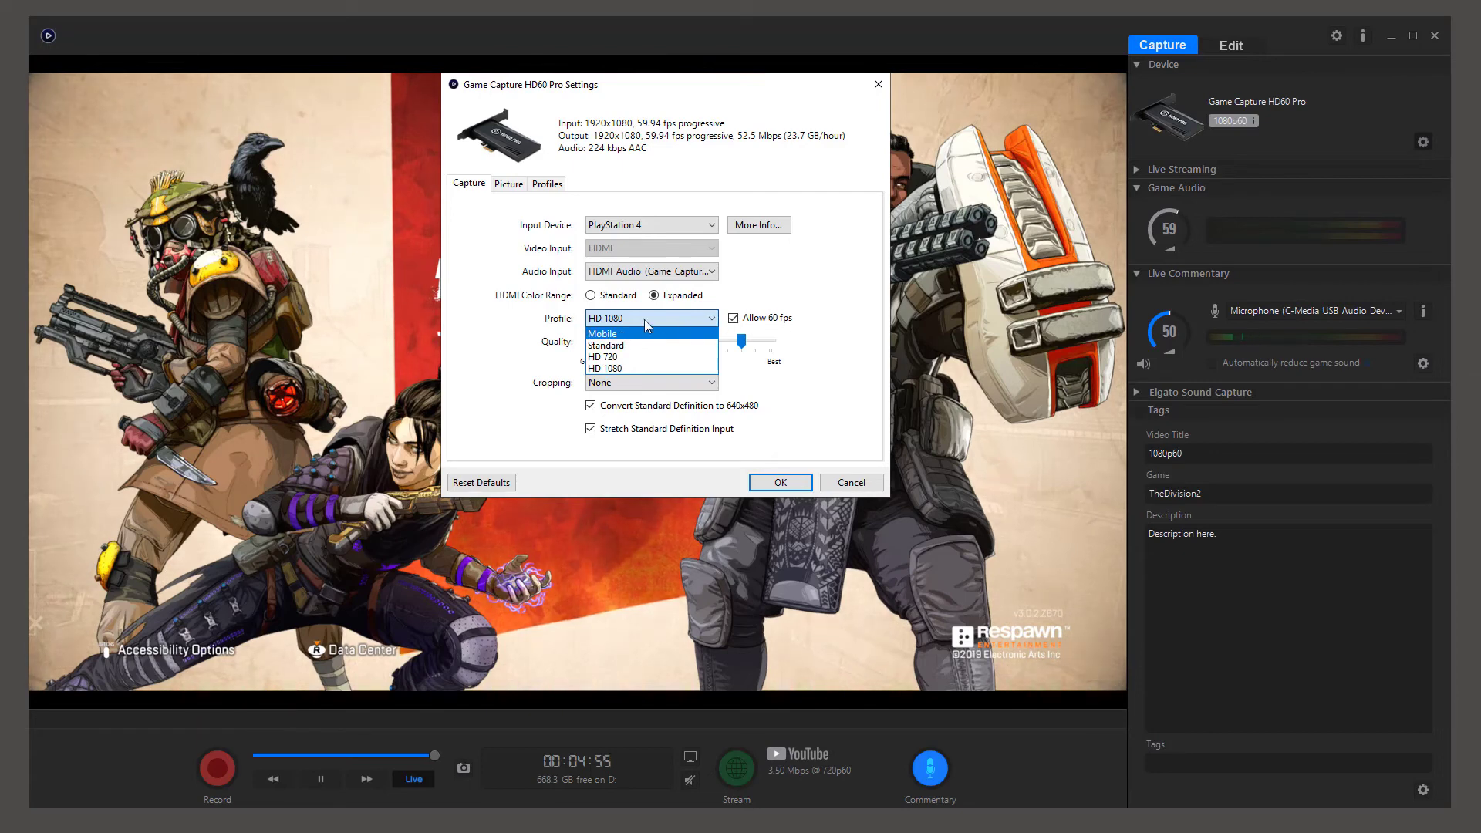
left_click(619, 368)
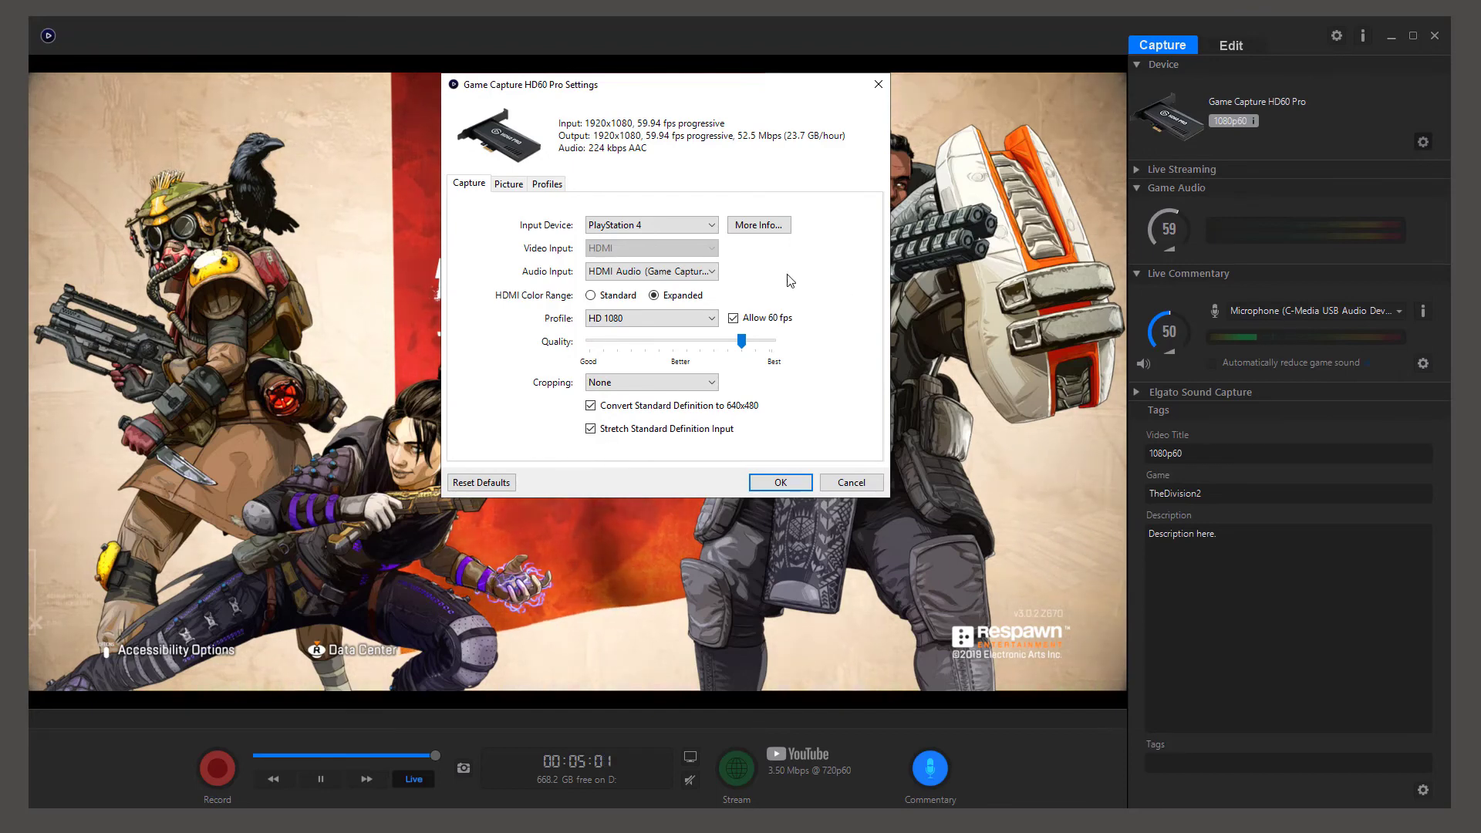
mouse_move(746, 334)
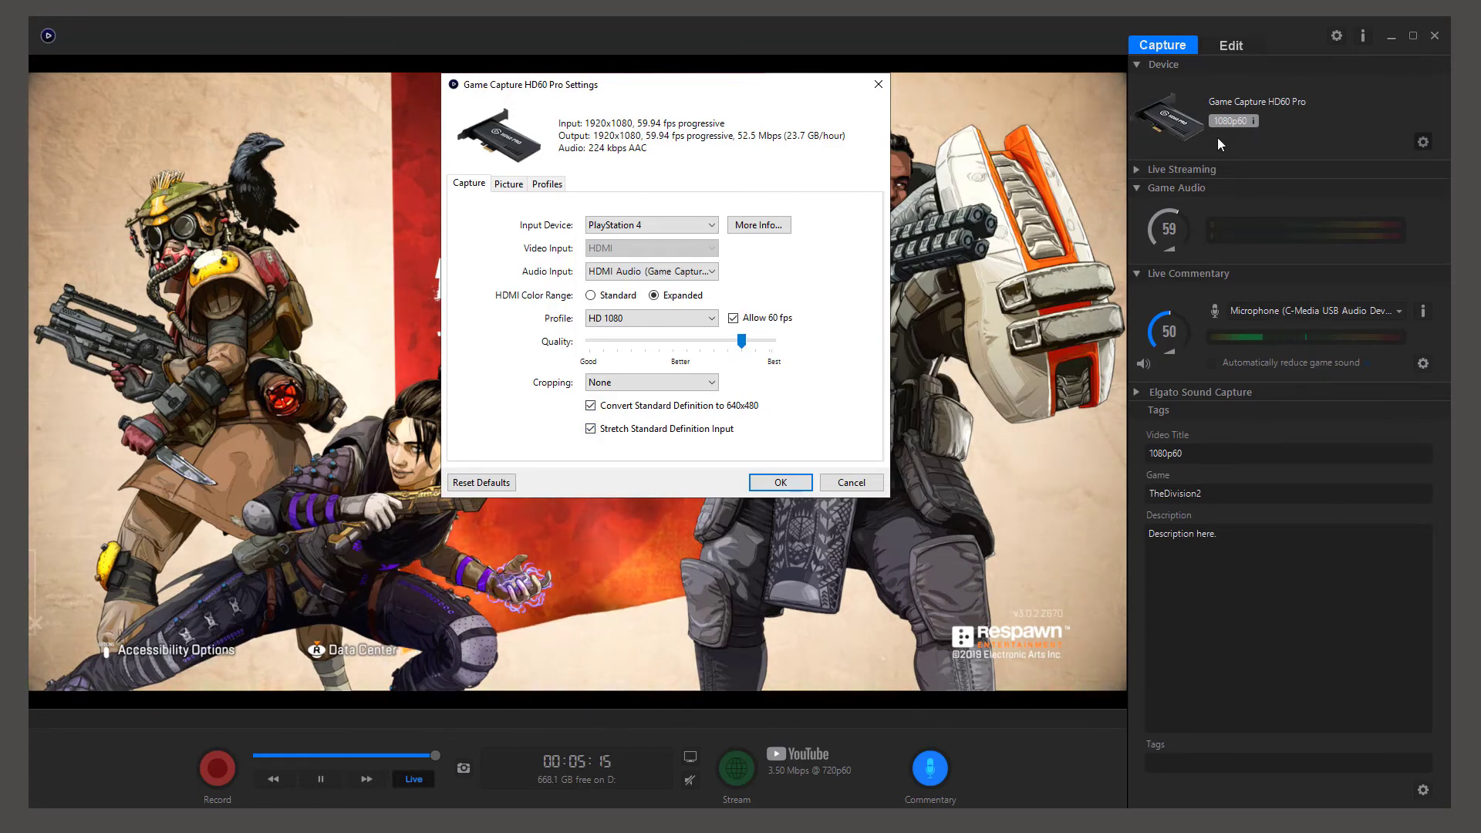
left_click(733, 319)
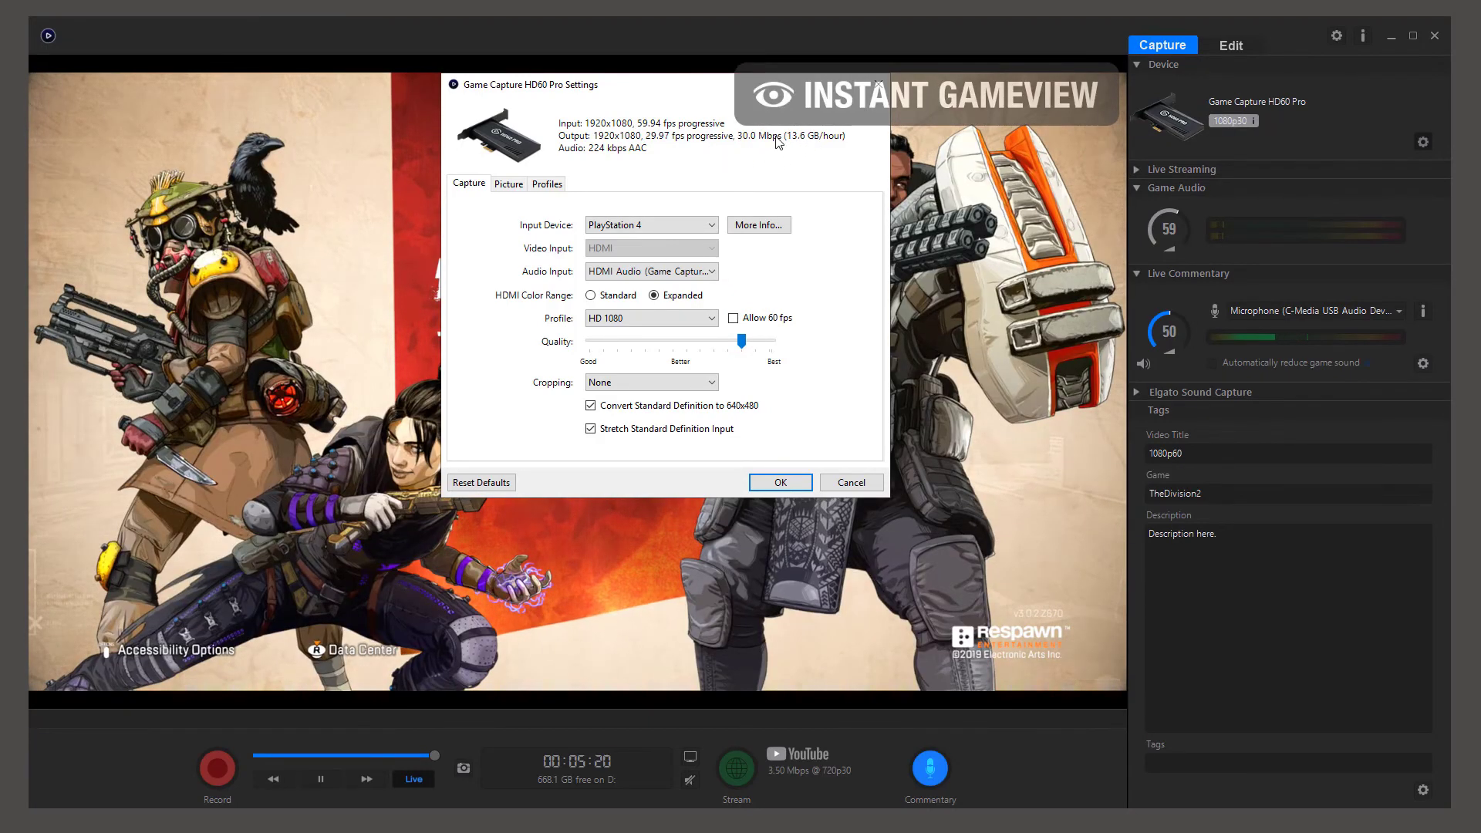
left_click(733, 318)
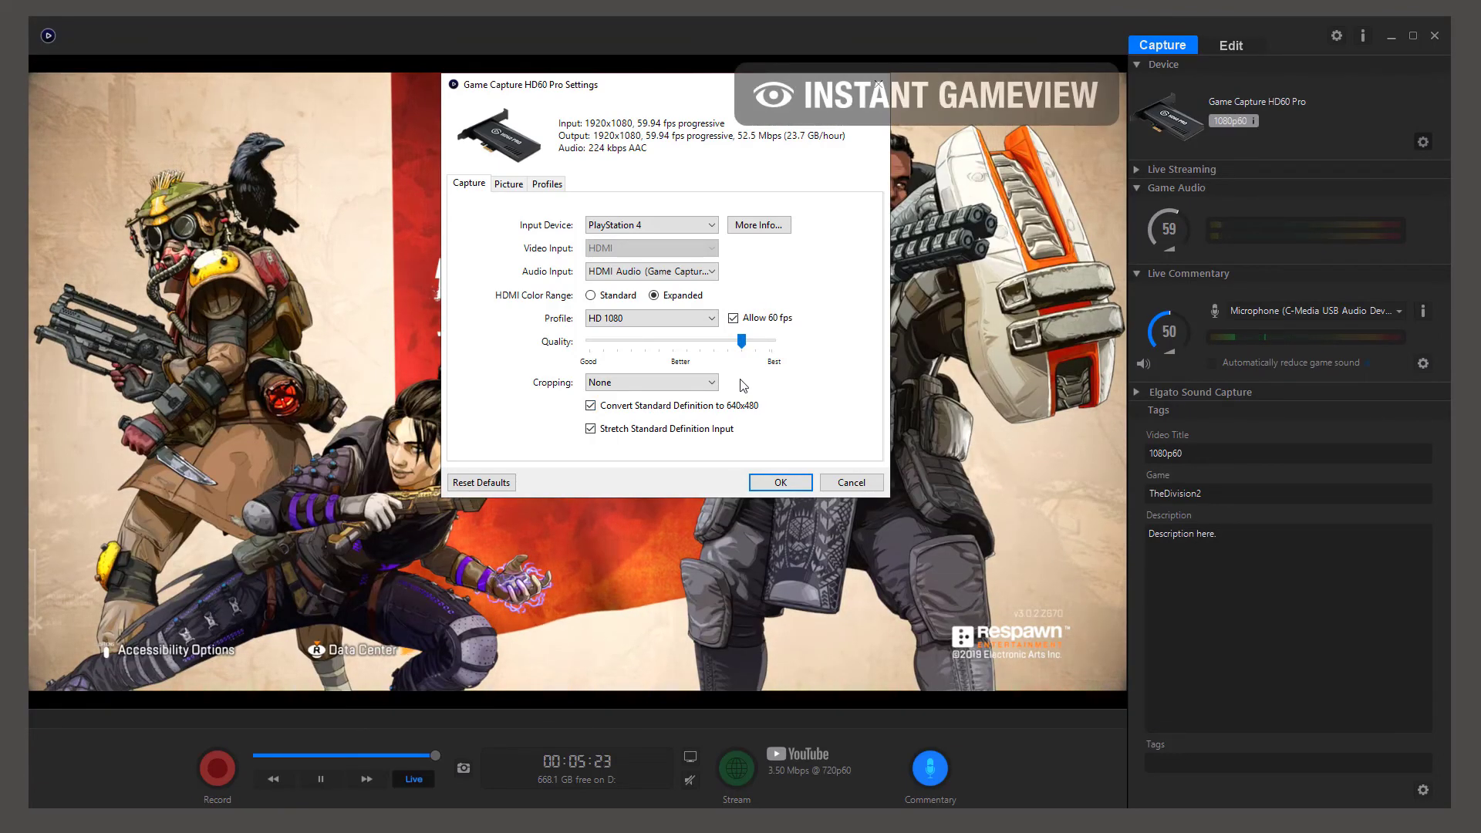
- Raise the capture quality to Best and check the cropping setting
left_click_drag(741, 341, 794, 382)
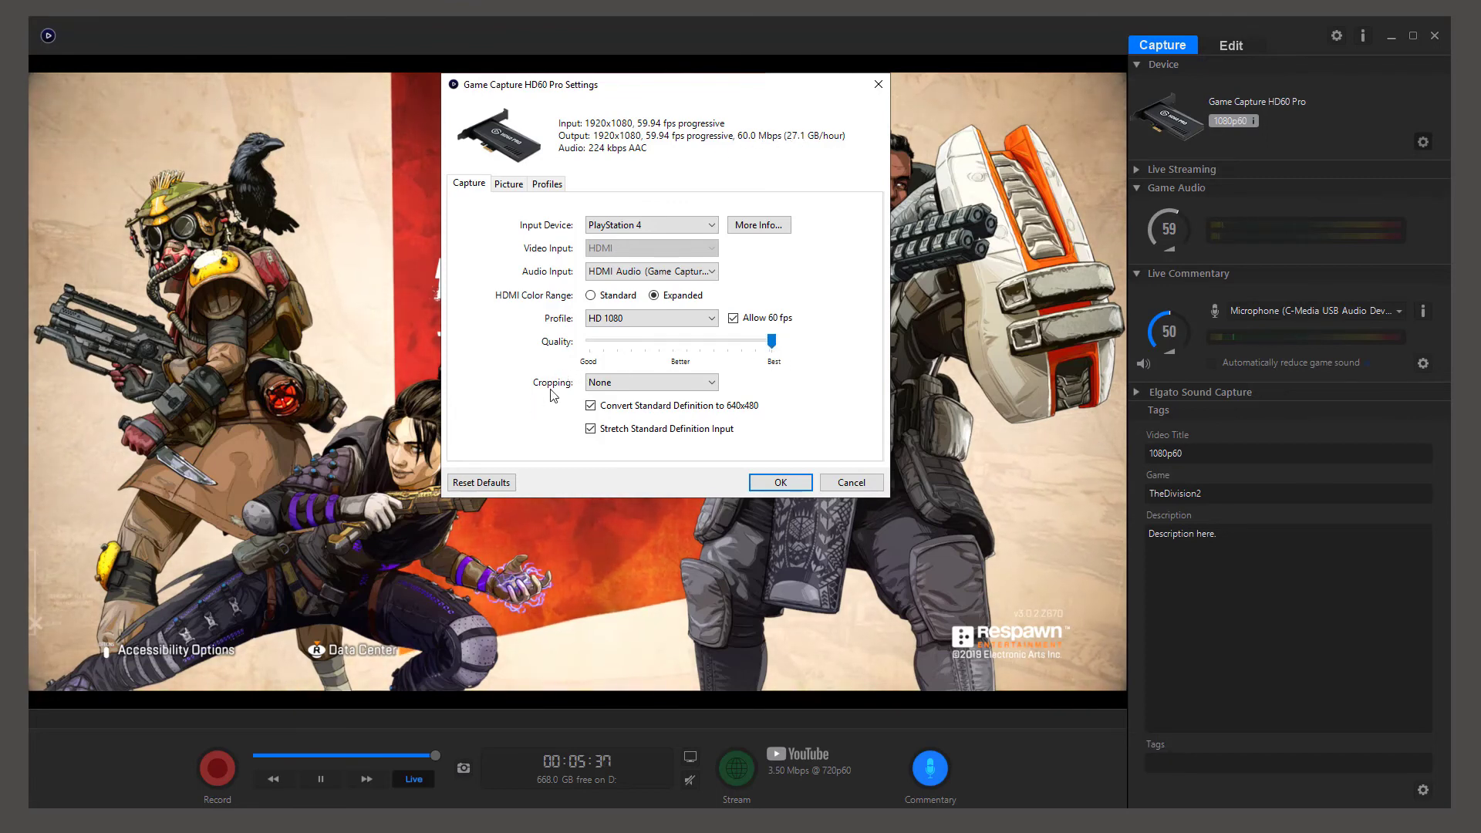
left_click(675, 383)
left_click(689, 384)
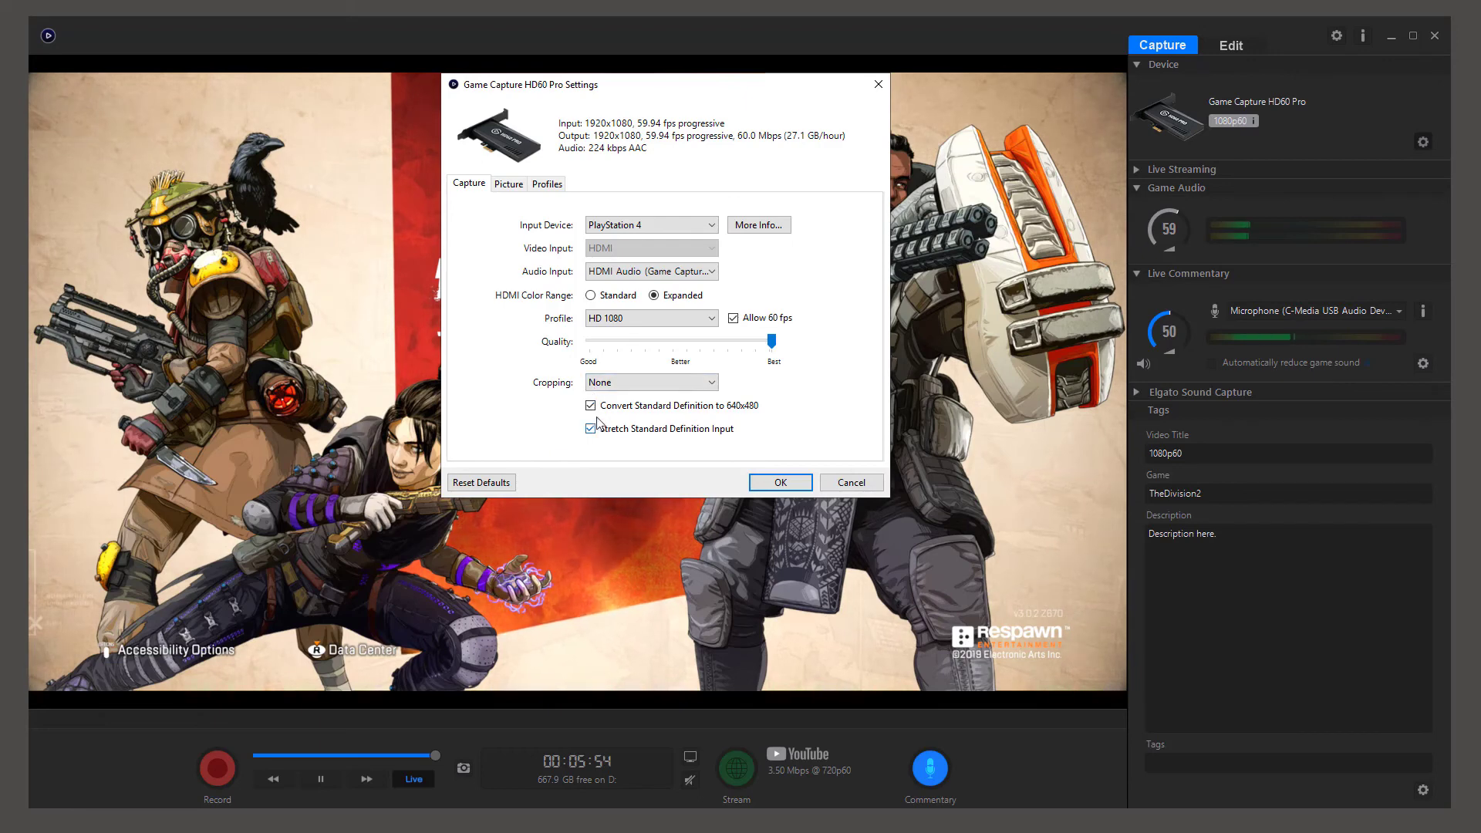
- In the device's picture settings, try lower and higher saturation values, then restore 16 while keeping contrast at 12
left_click(510, 185)
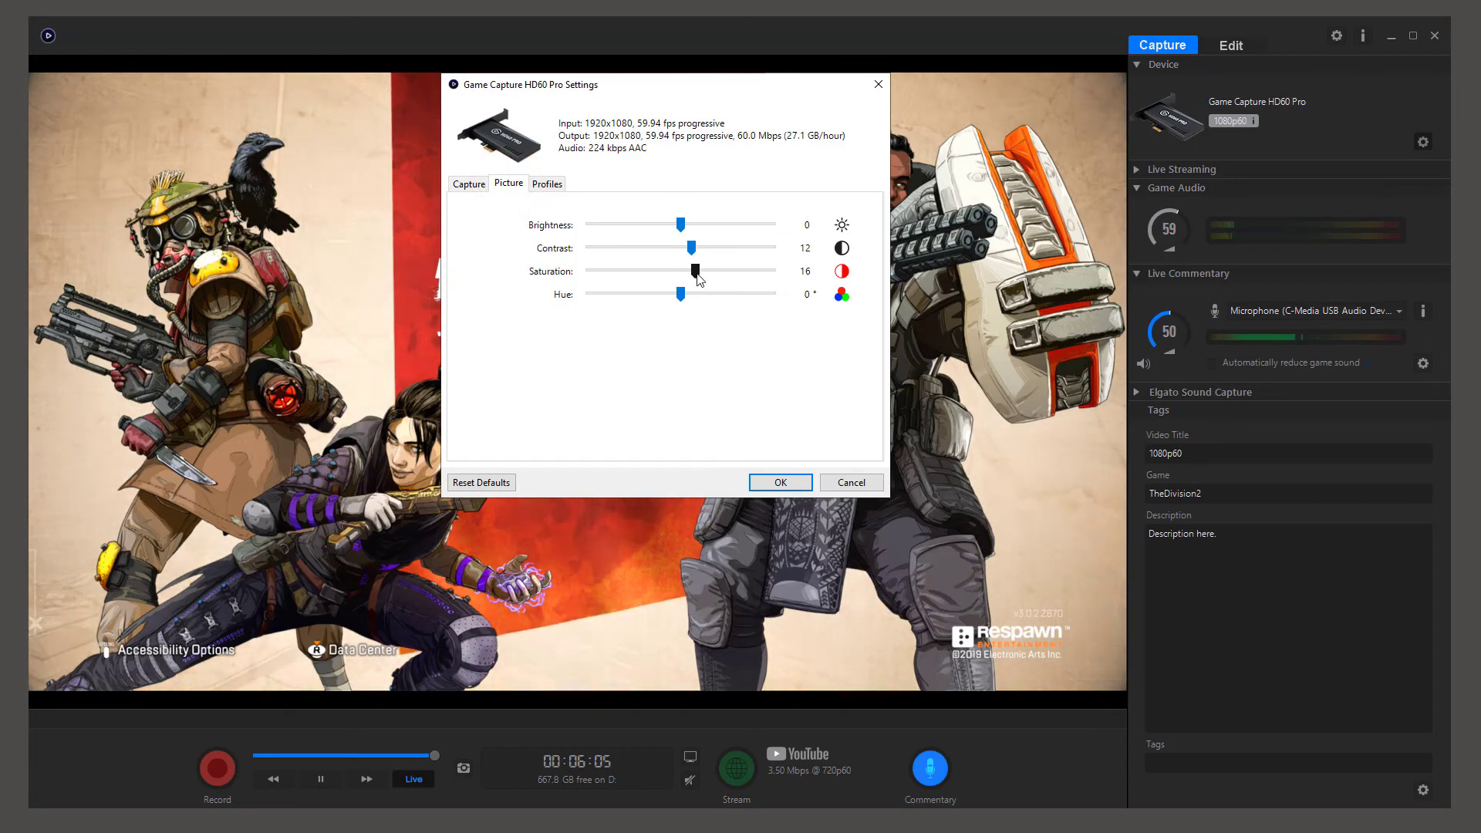
left_click_drag(663, 85, 1027, 75)
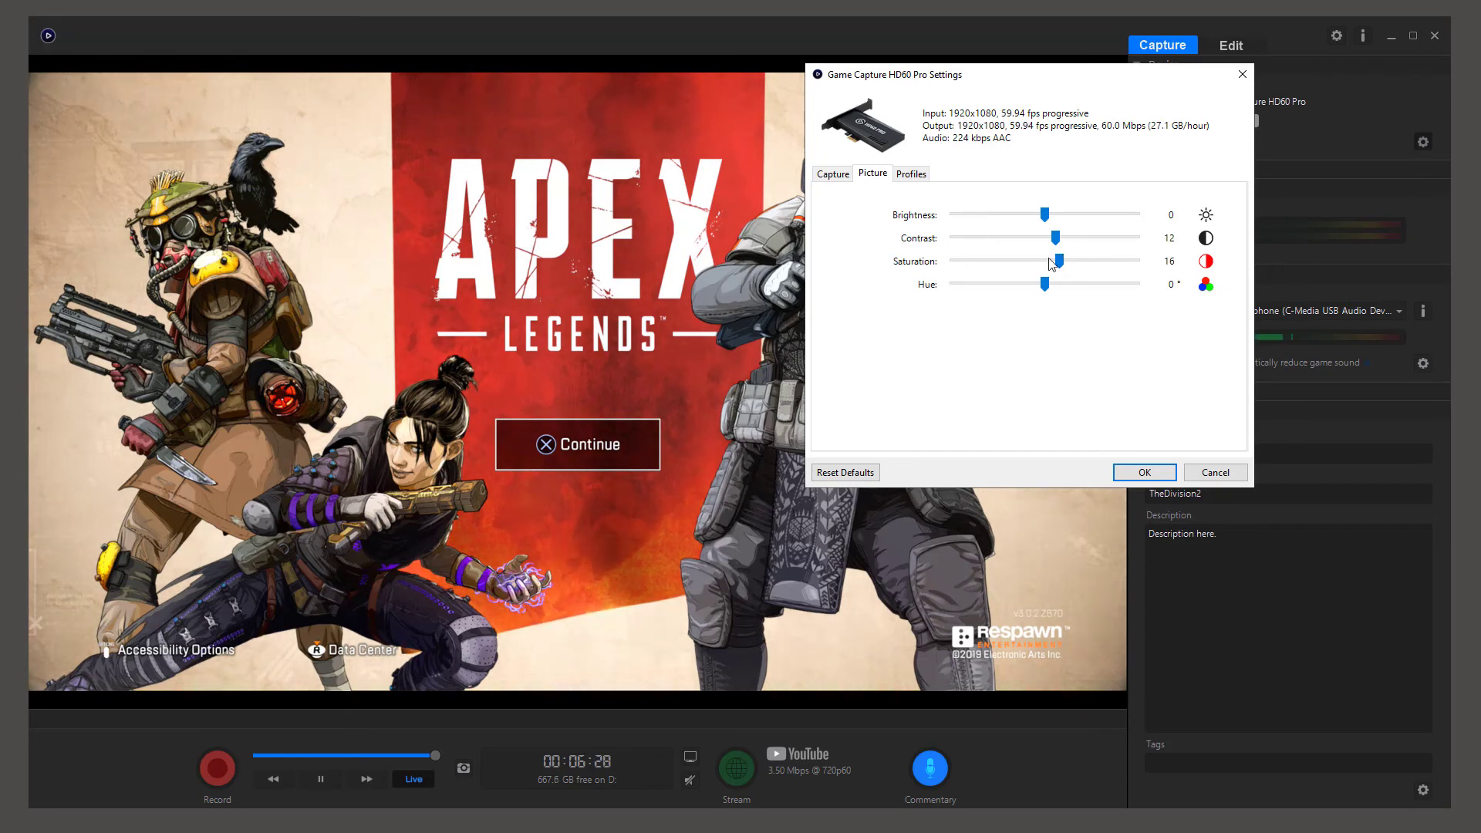
left_click_drag(1064, 263, 1014, 277)
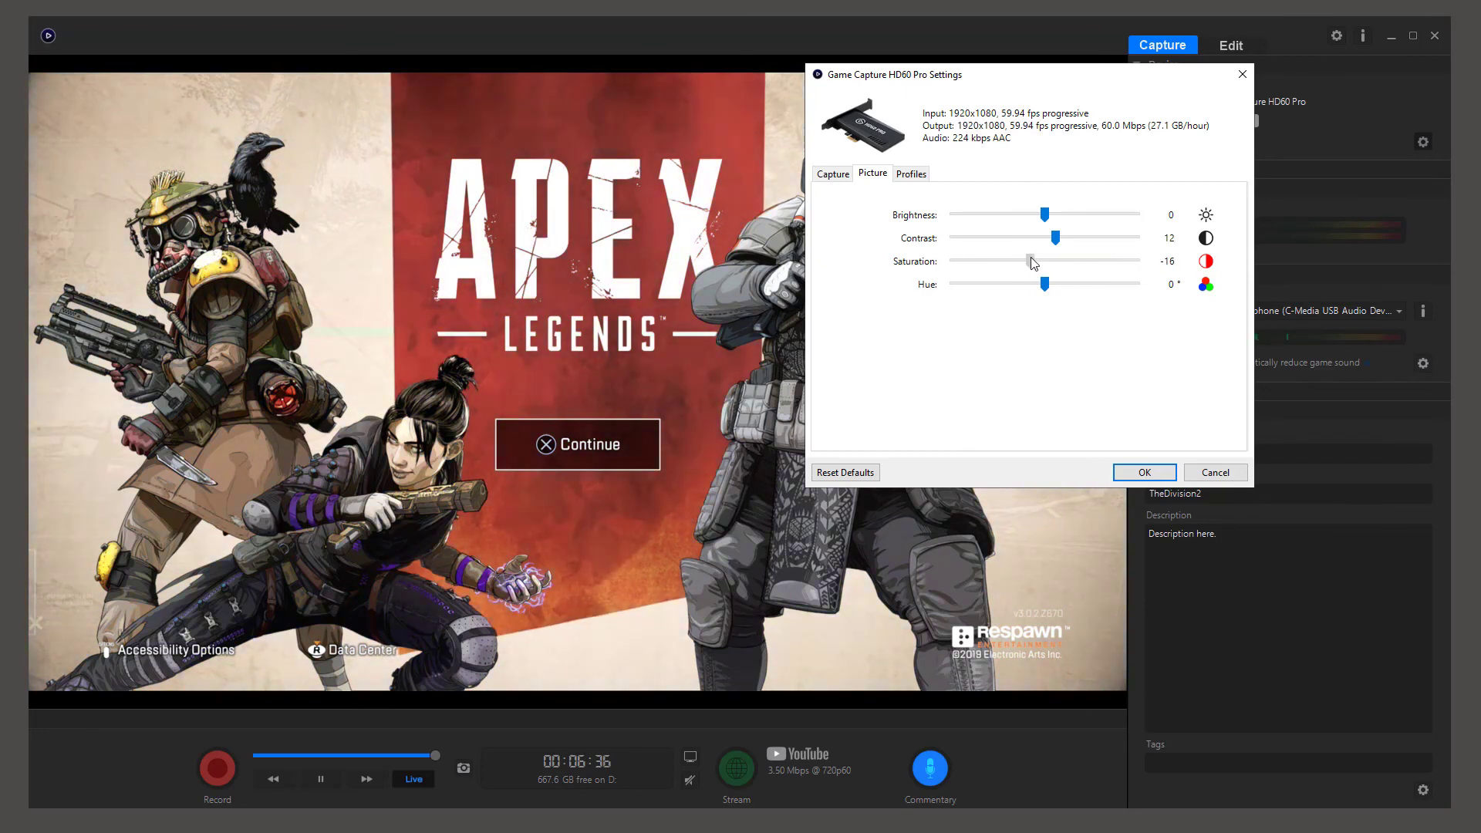
left_click_drag(1066, 256, 1072, 256)
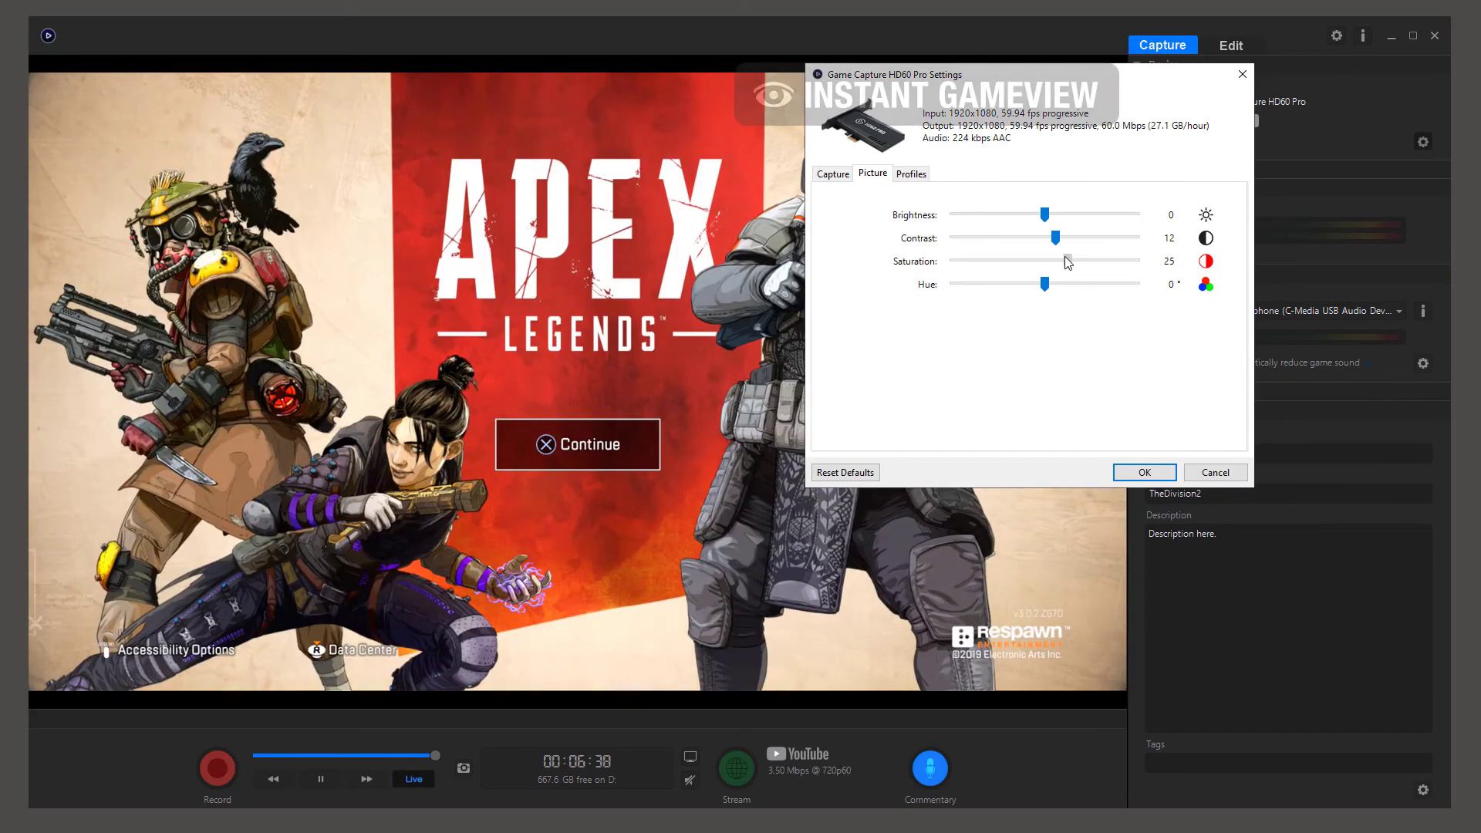
left_click_drag(1072, 262, 1089, 263)
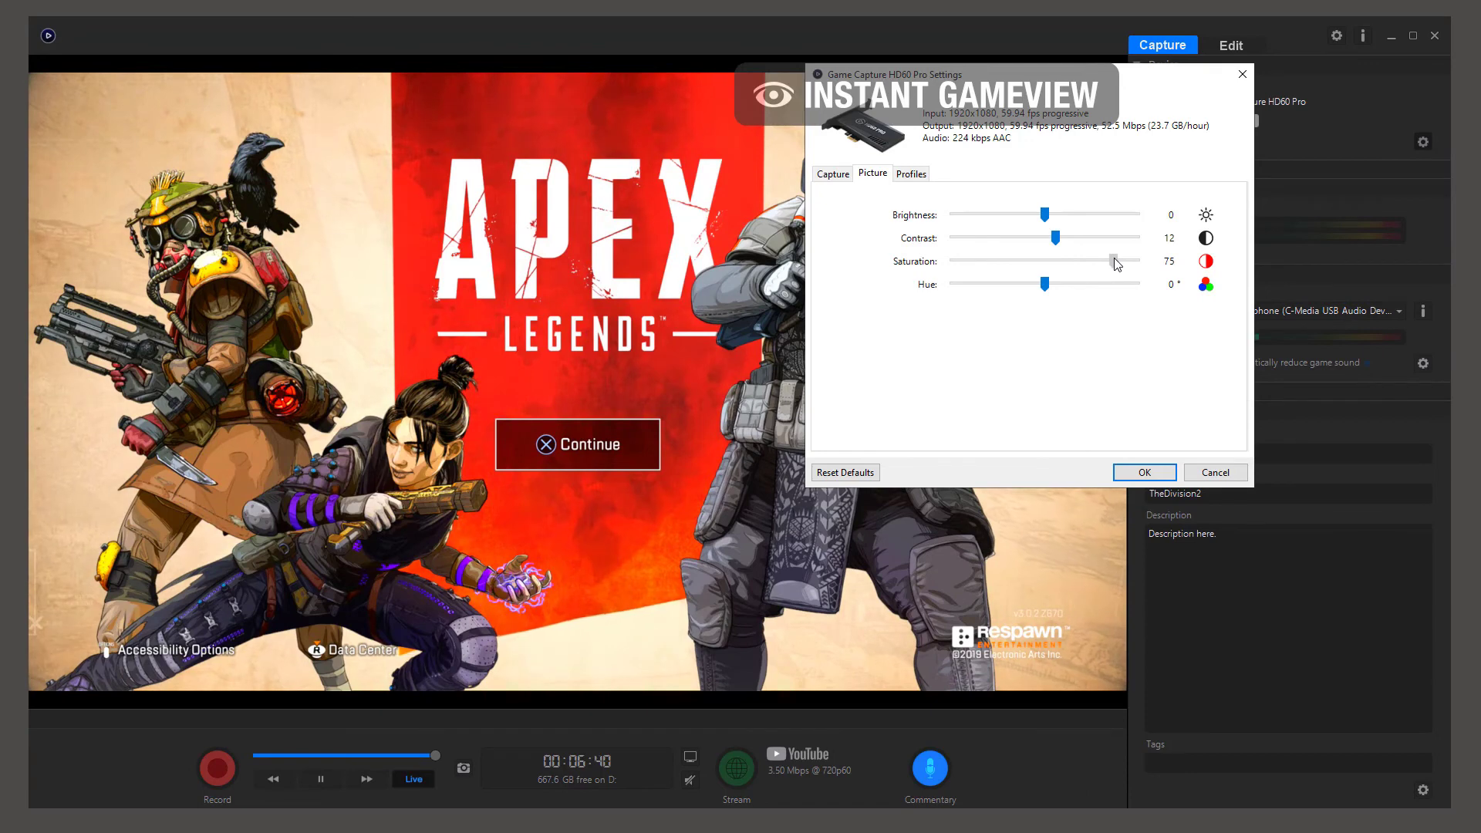
left_click_drag(1143, 263, 1094, 269)
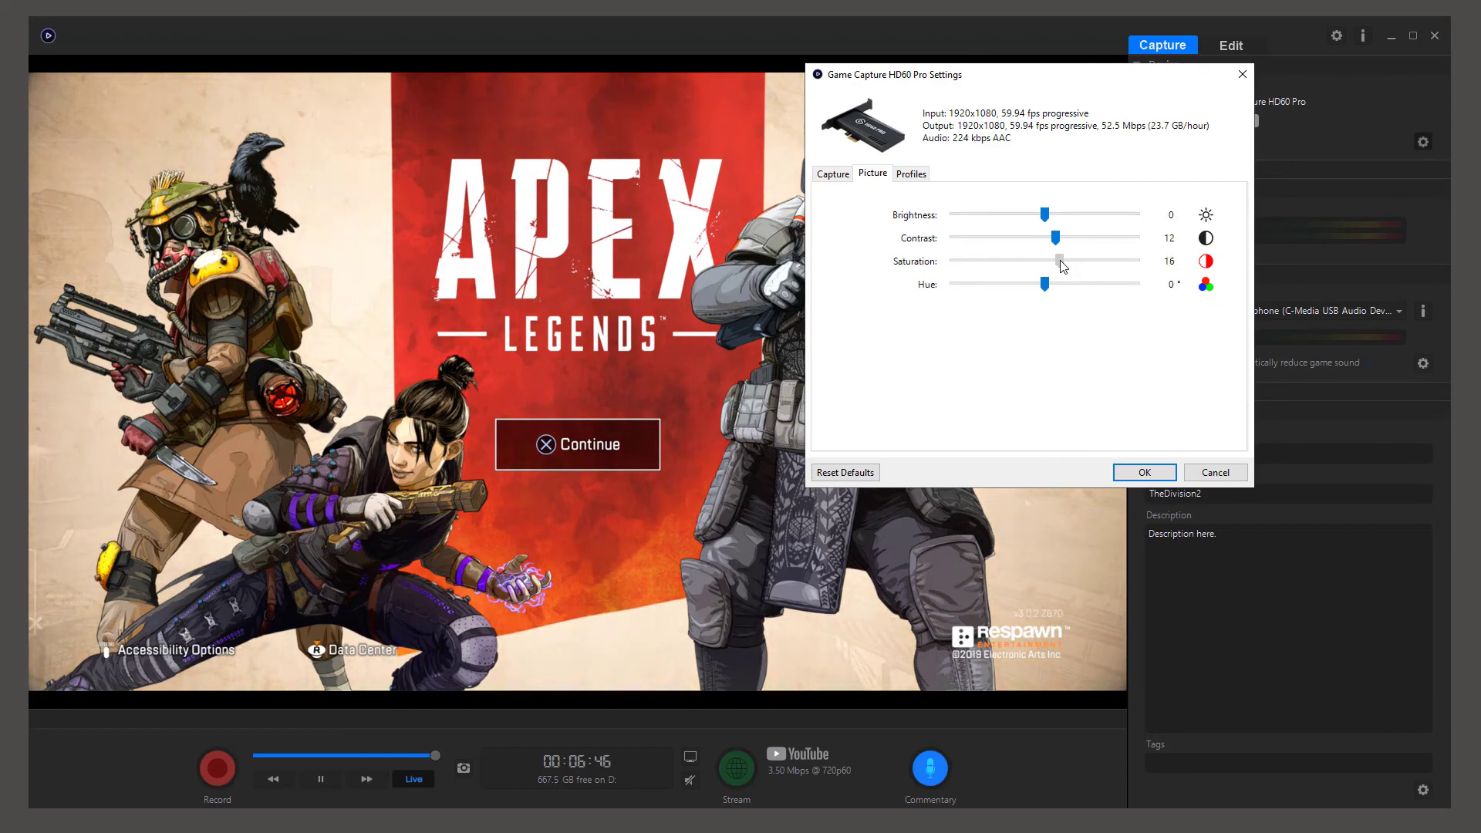
mouse_move(1057, 241)
left_mouse_down()
mouse_move(950, 236)
mouse_move(1141, 239)
mouse_move(1058, 245)
left_mouse_up()
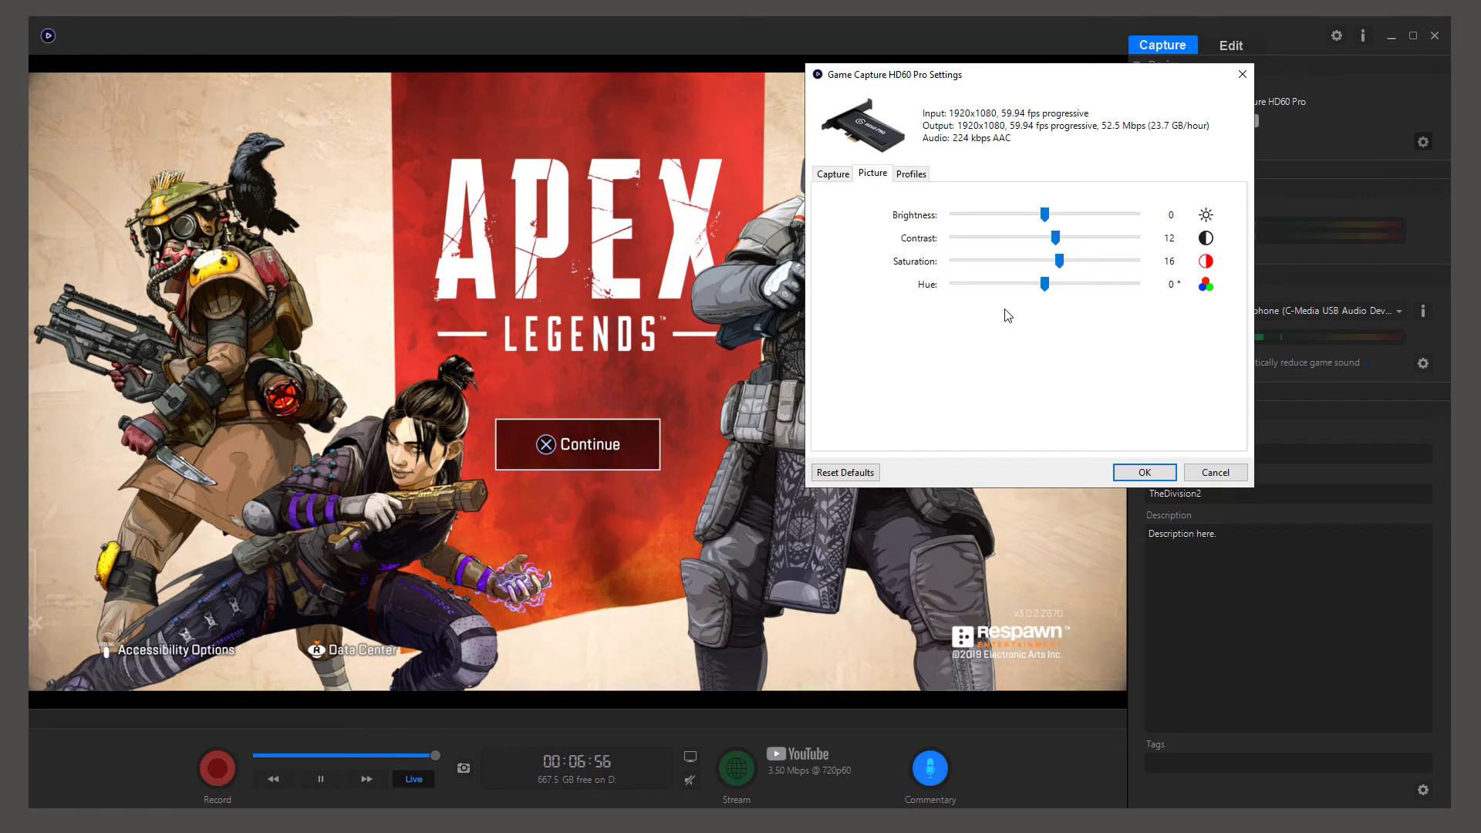
- Review the saved PS4 profile alongside the capture and picture settings, ending on the device profiles
left_click(913, 176)
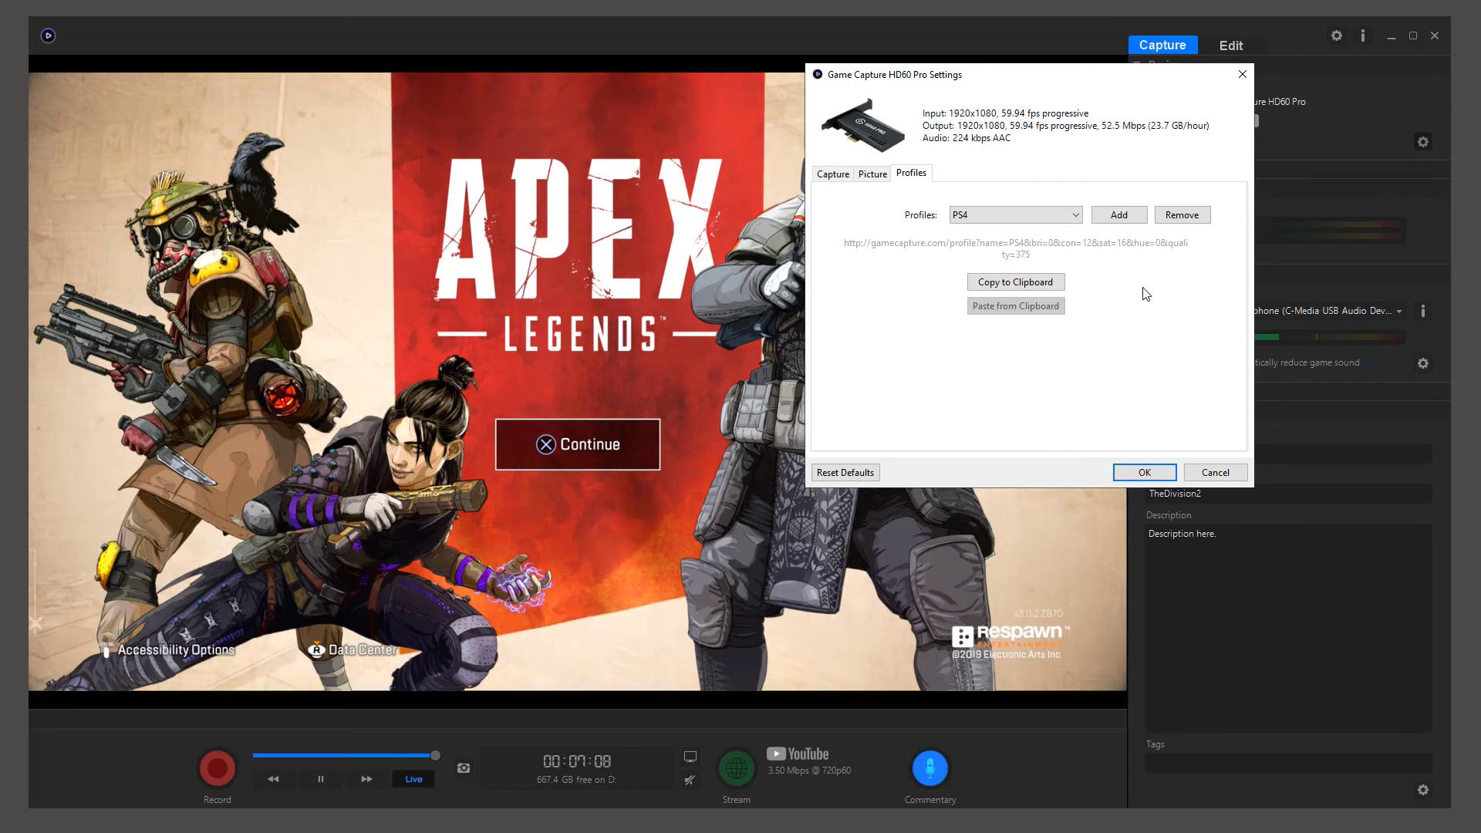
left_click(833, 175)
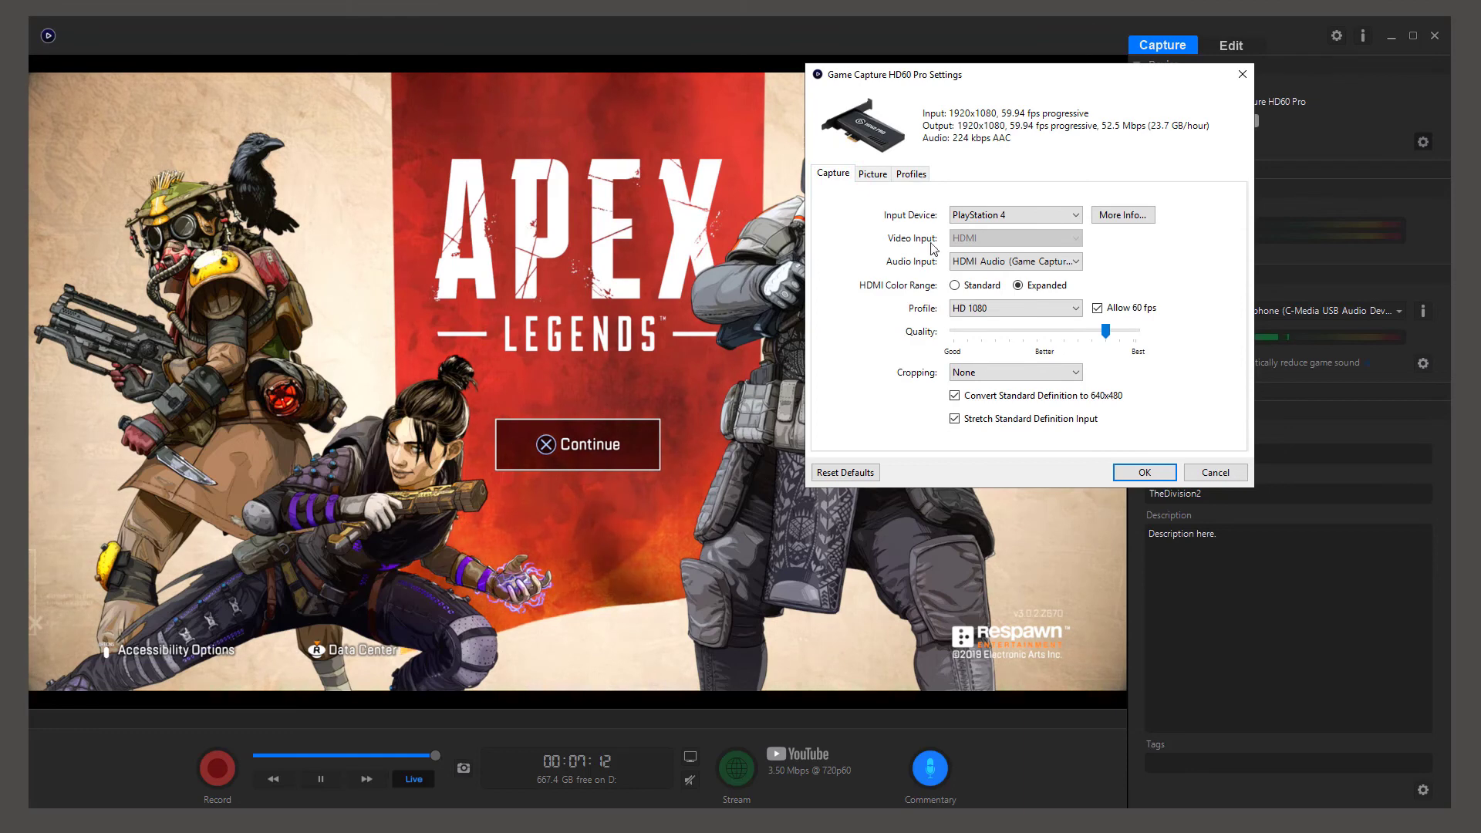
left_click(872, 174)
left_click(910, 174)
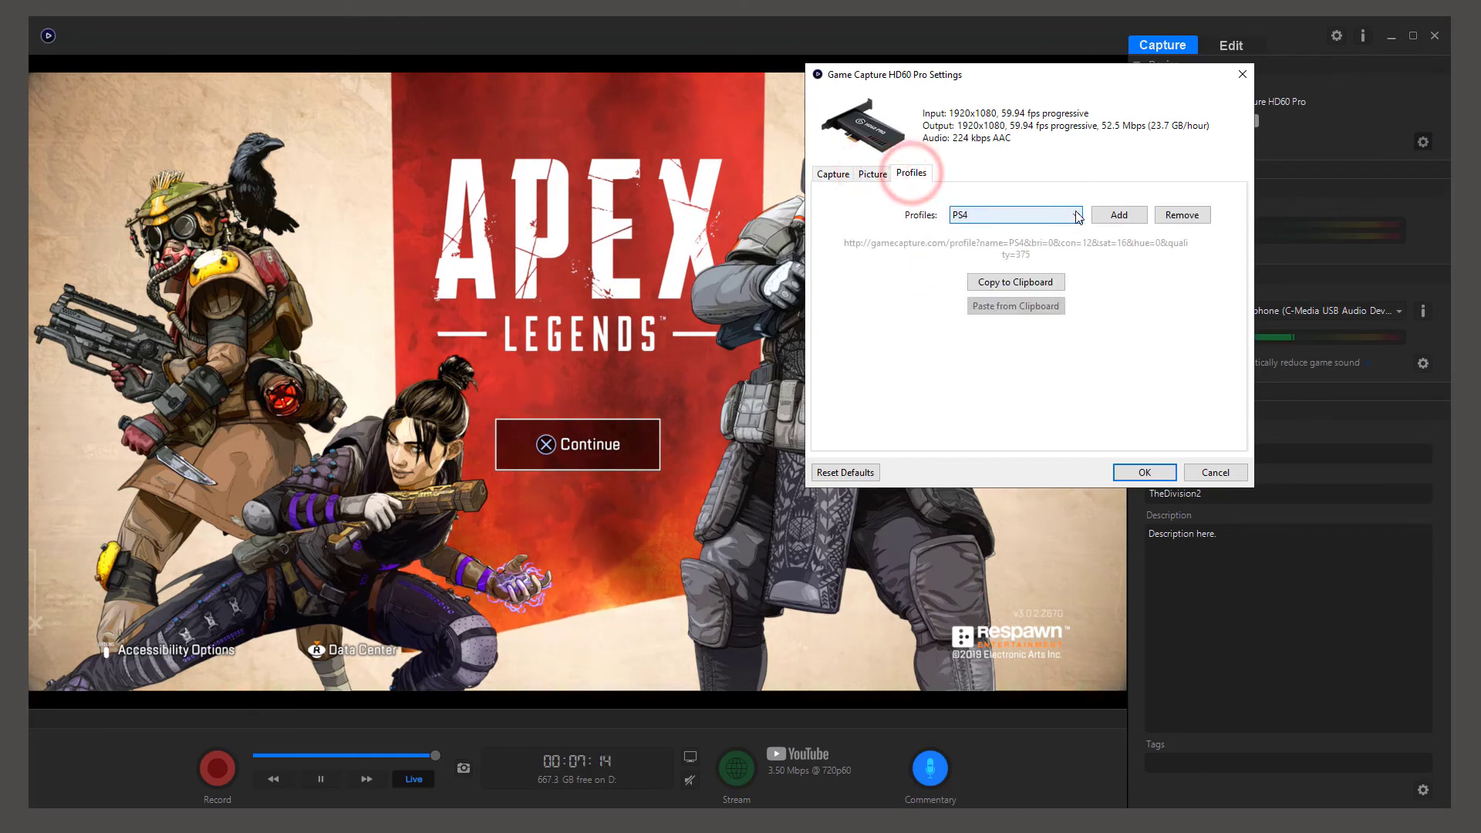
- Switch the device to the saved WiiU profile and check its capture settings
left_click(1068, 215)
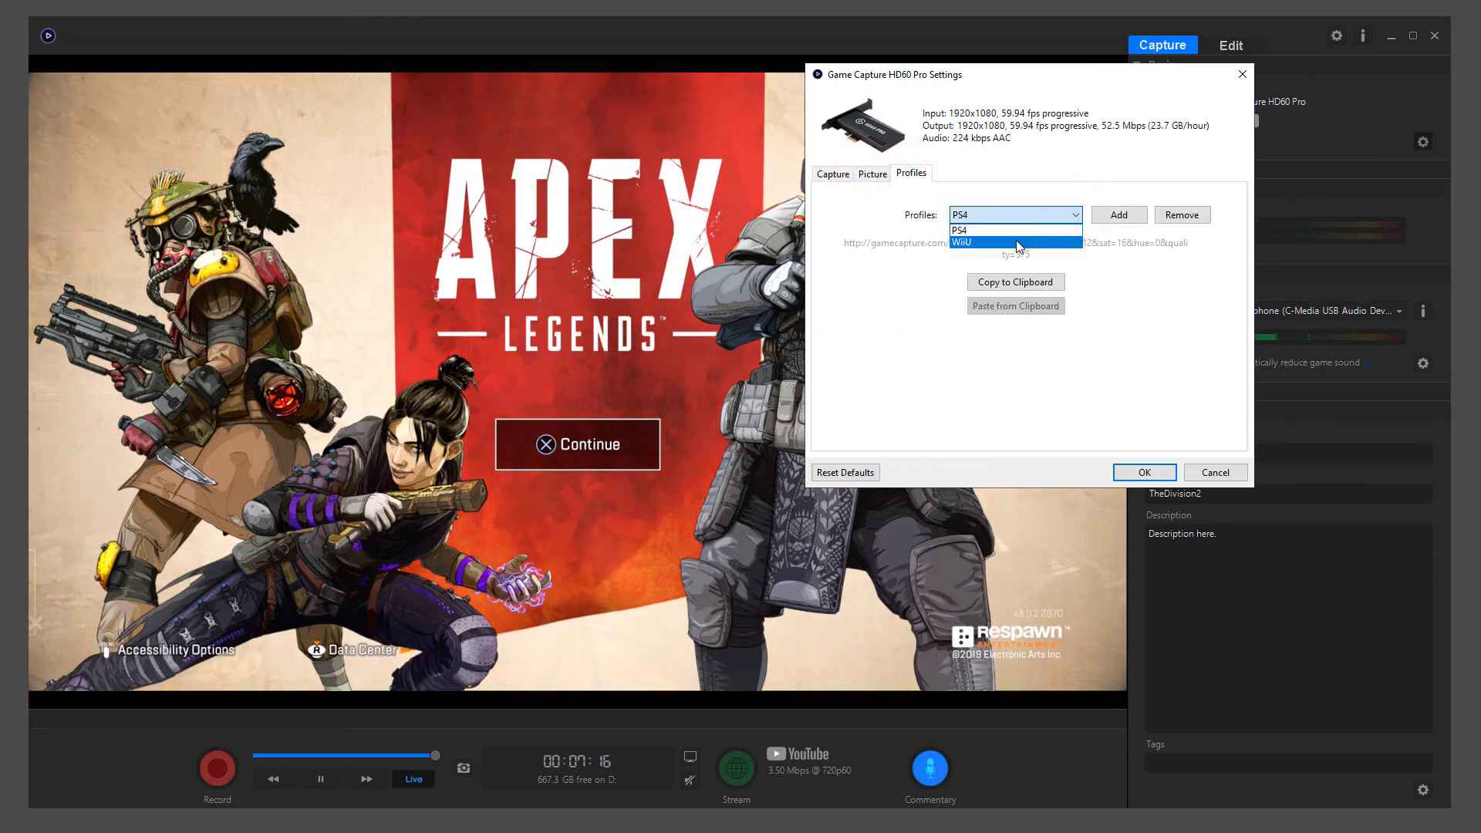
left_click(976, 244)
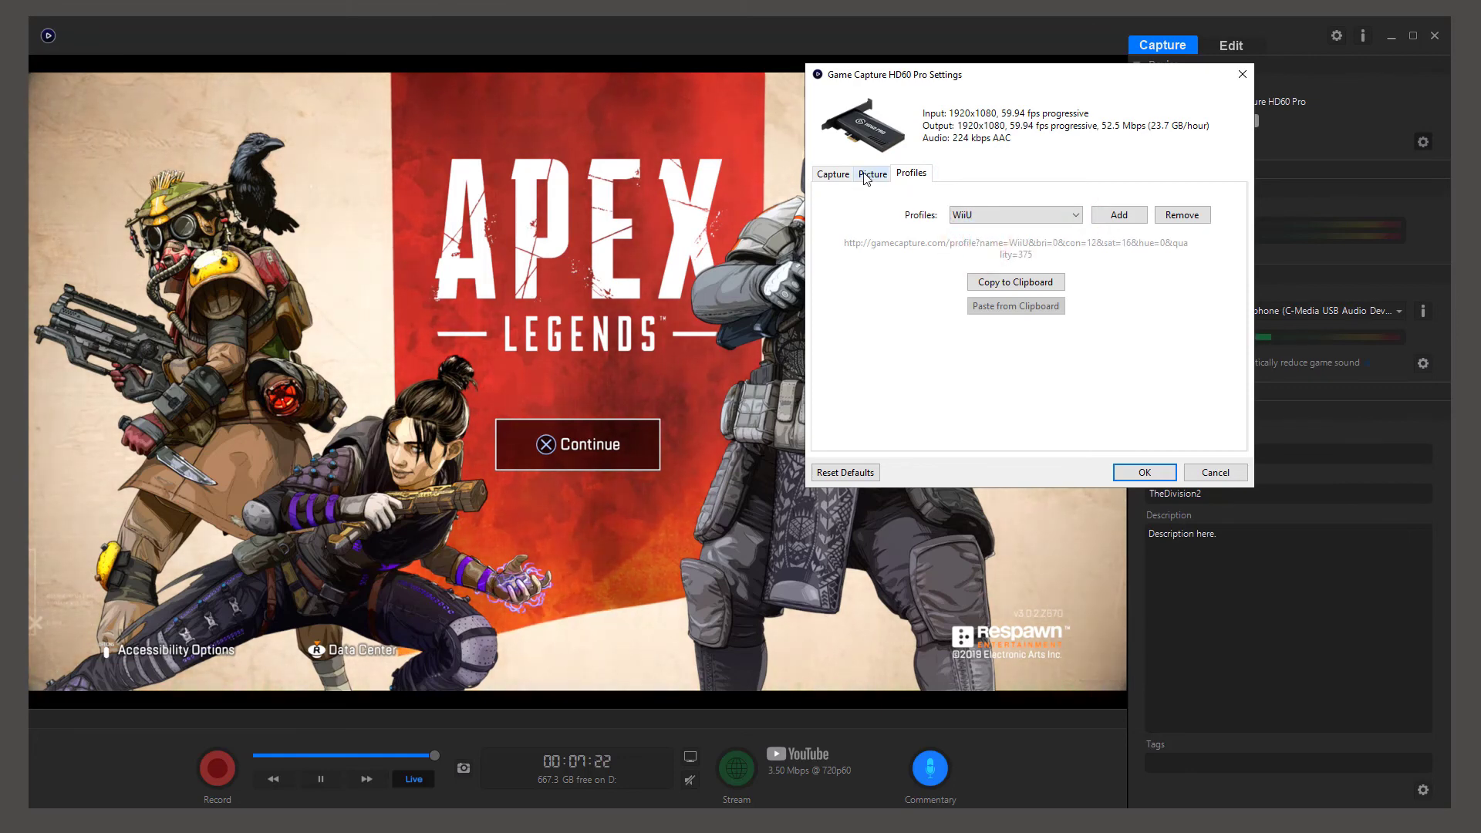
left_click(1057, 215)
left_click(986, 241)
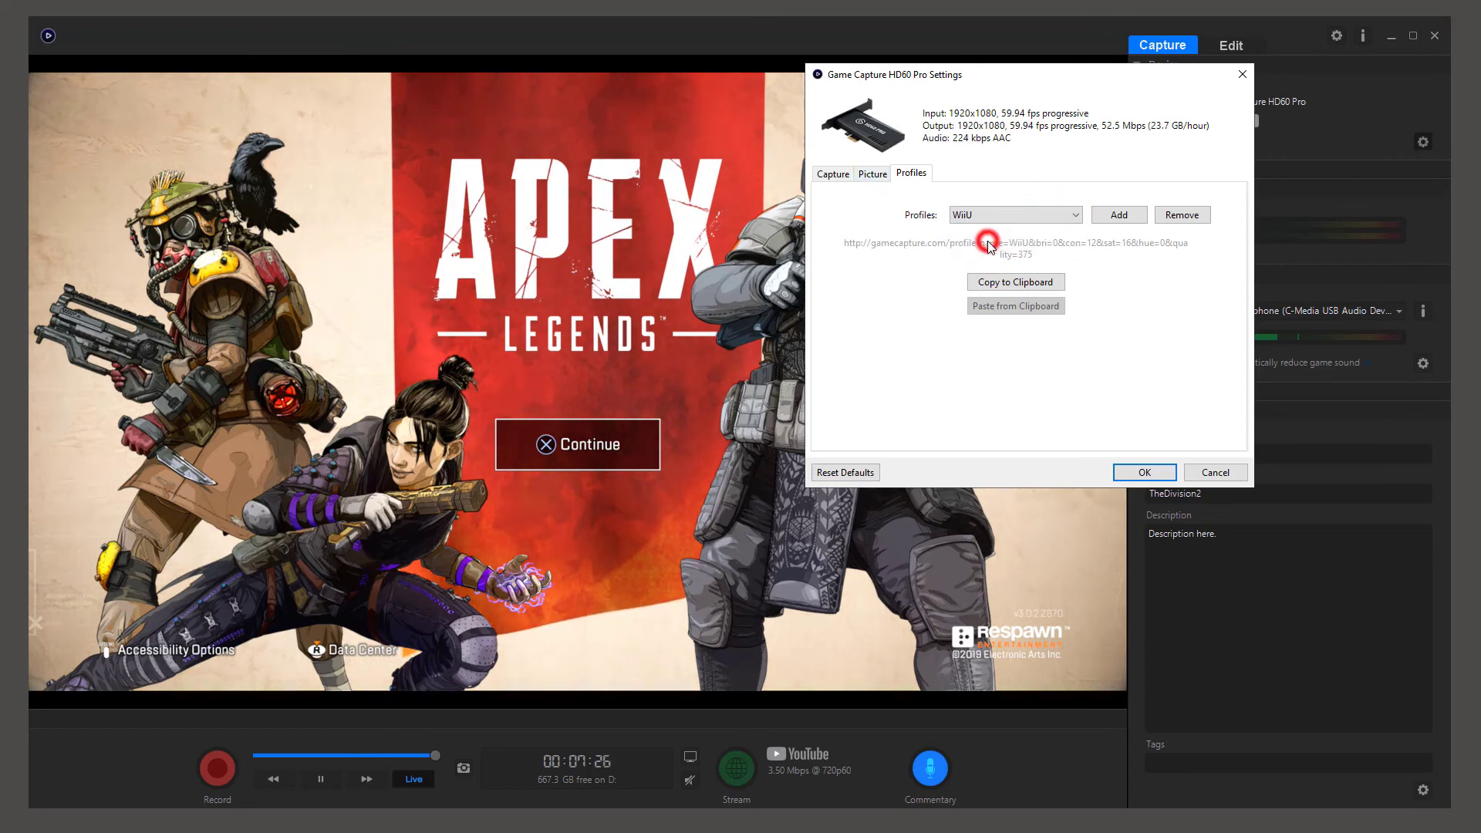
left_click(830, 174)
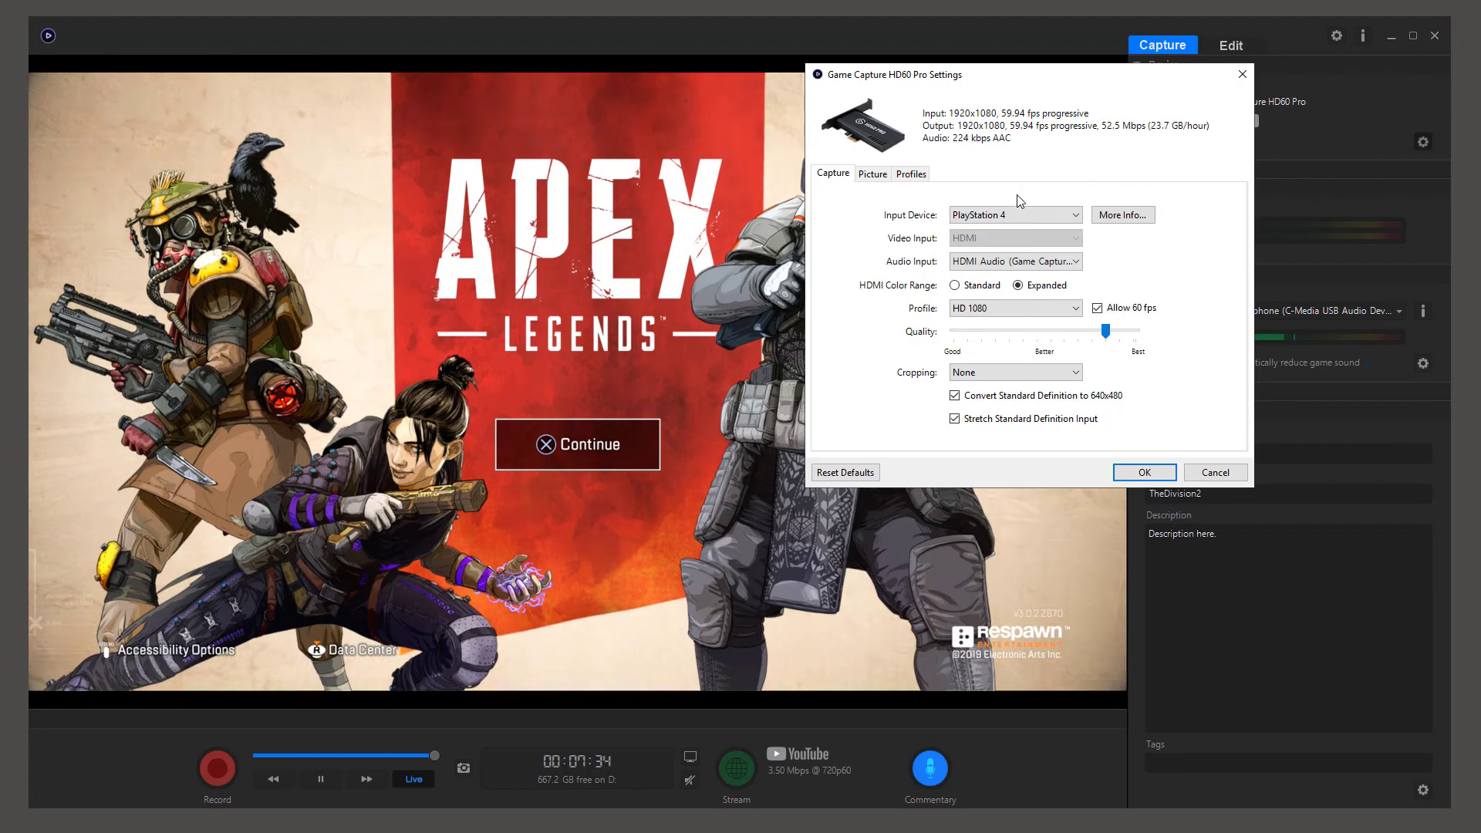
- Reselect the PS4 profile and apply the Game Capture HD60 Pro settings
left_click(910, 174)
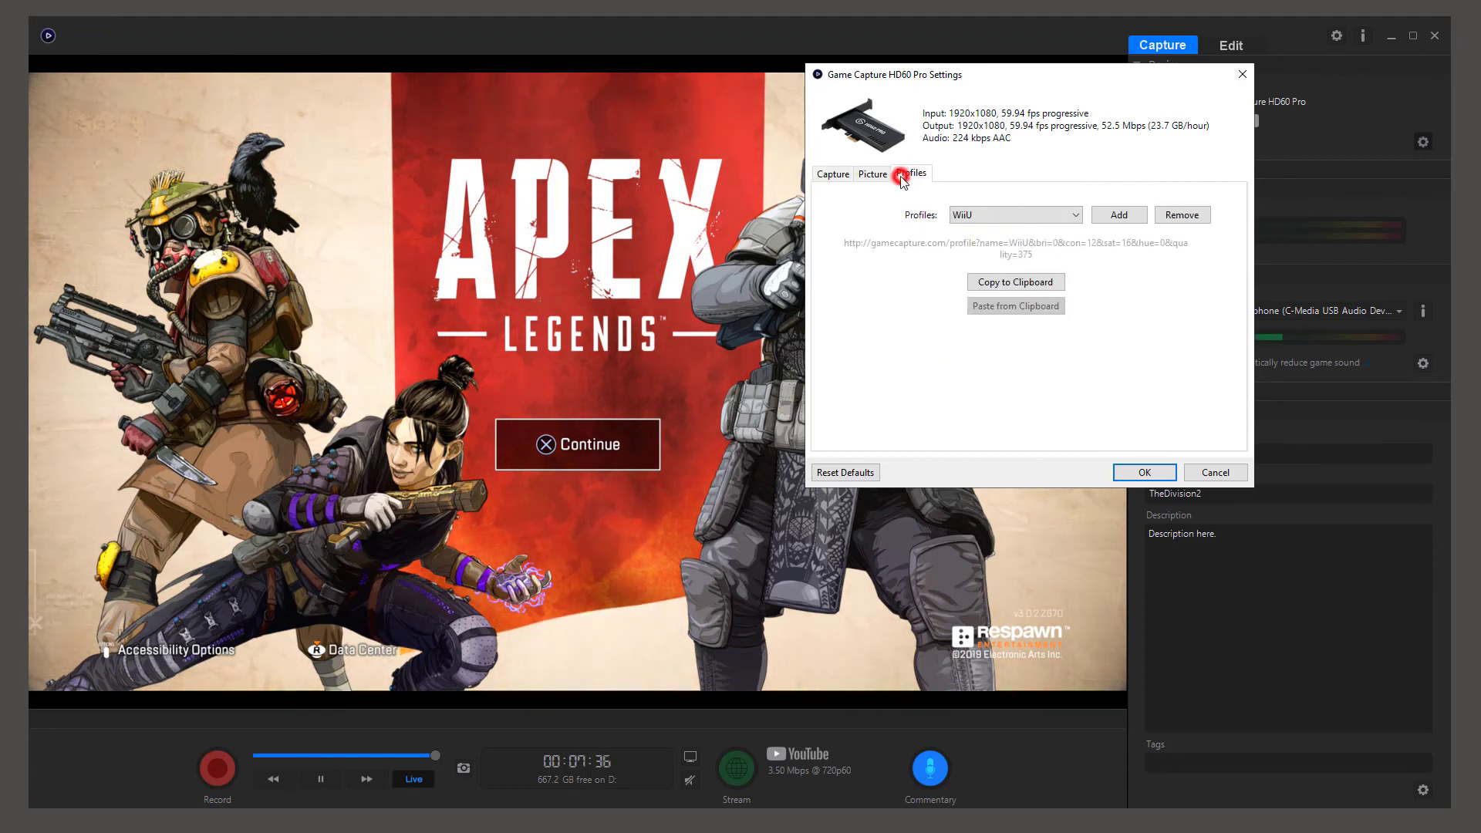
left_click(1058, 212)
left_click(1003, 235)
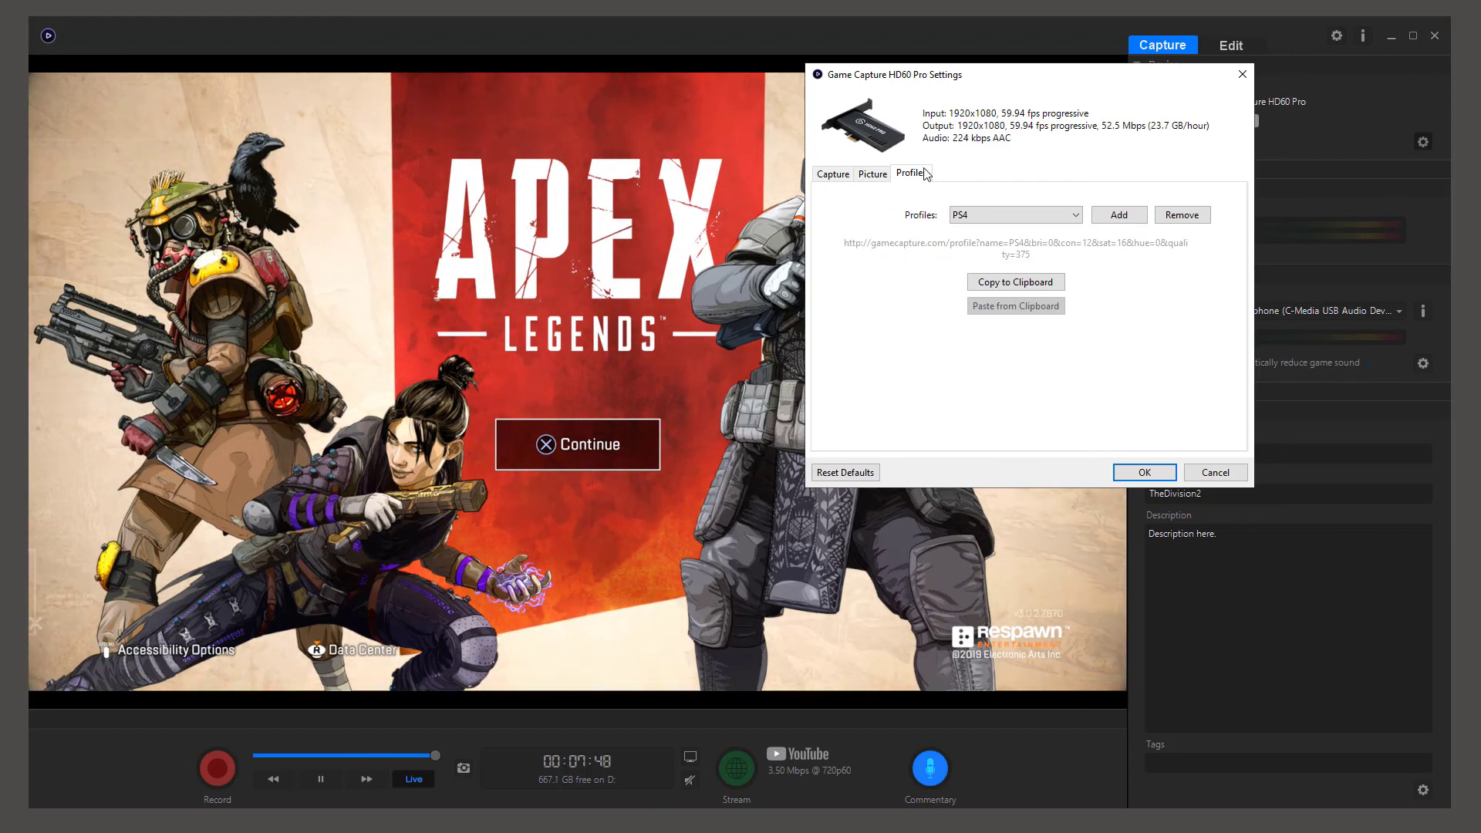
left_click(1143, 473)
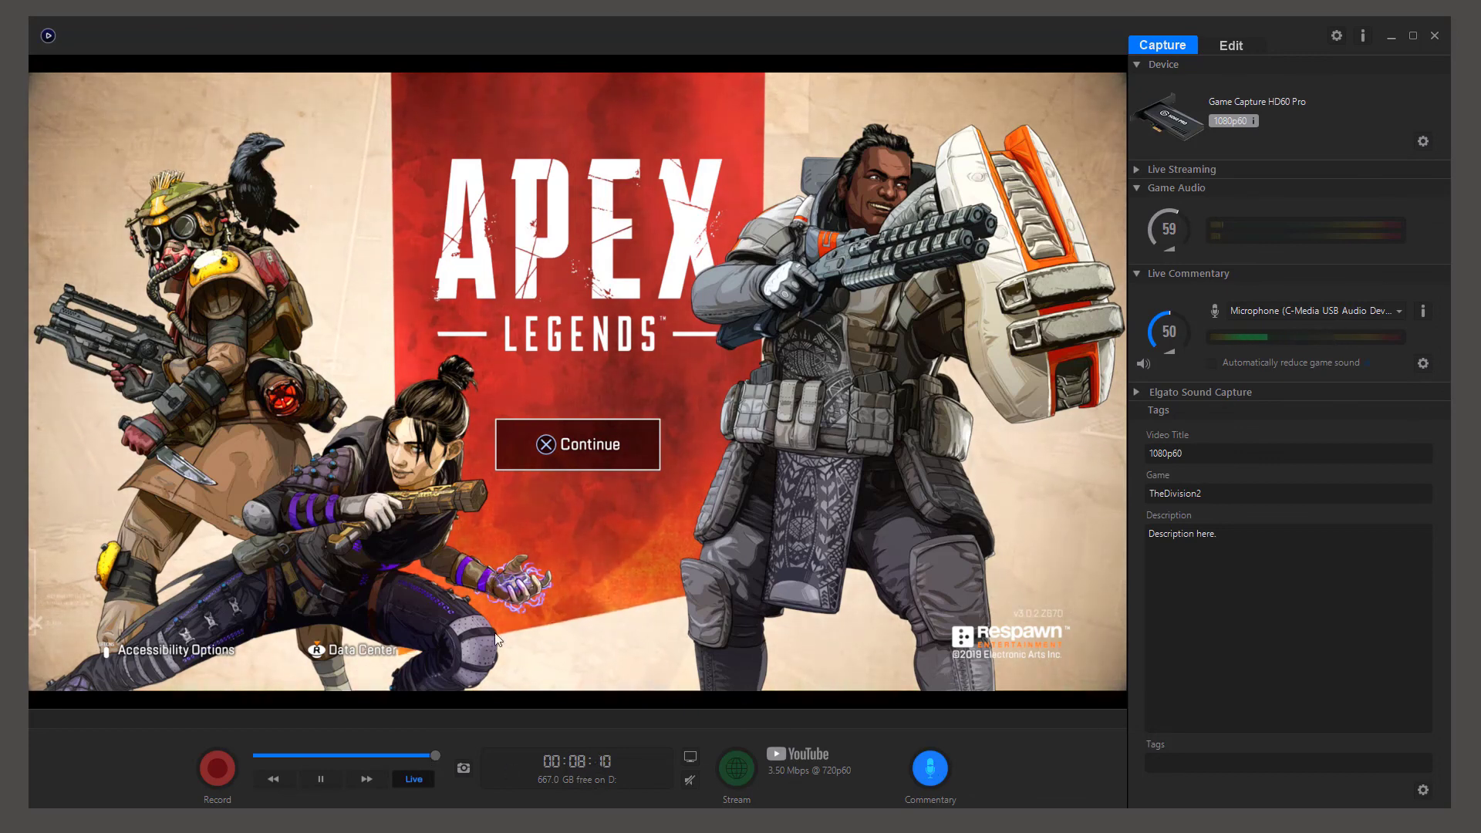
- Set the recording's game tag to ApexLegends
double_click(1210, 490)
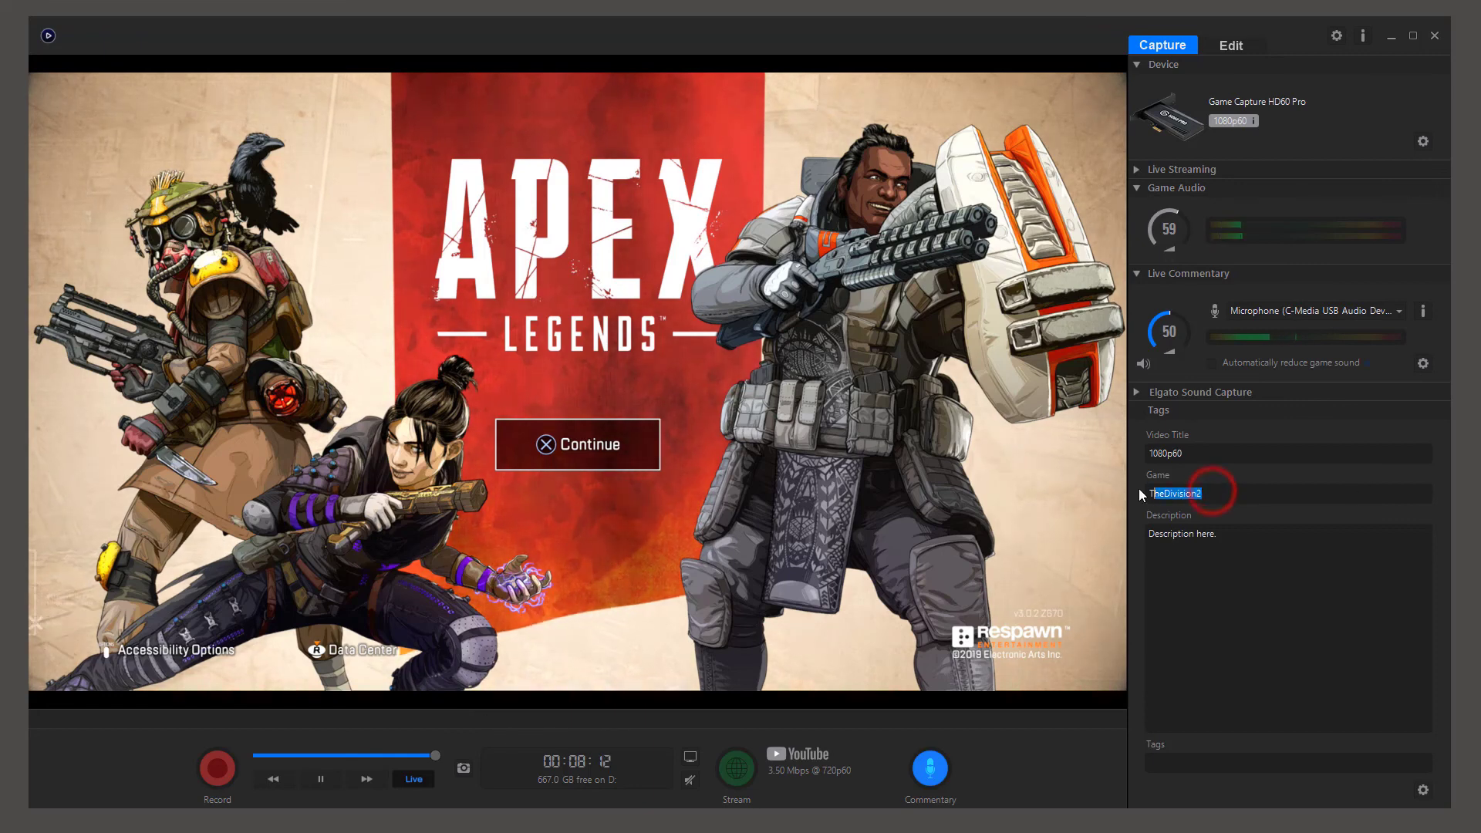
type("Ape")
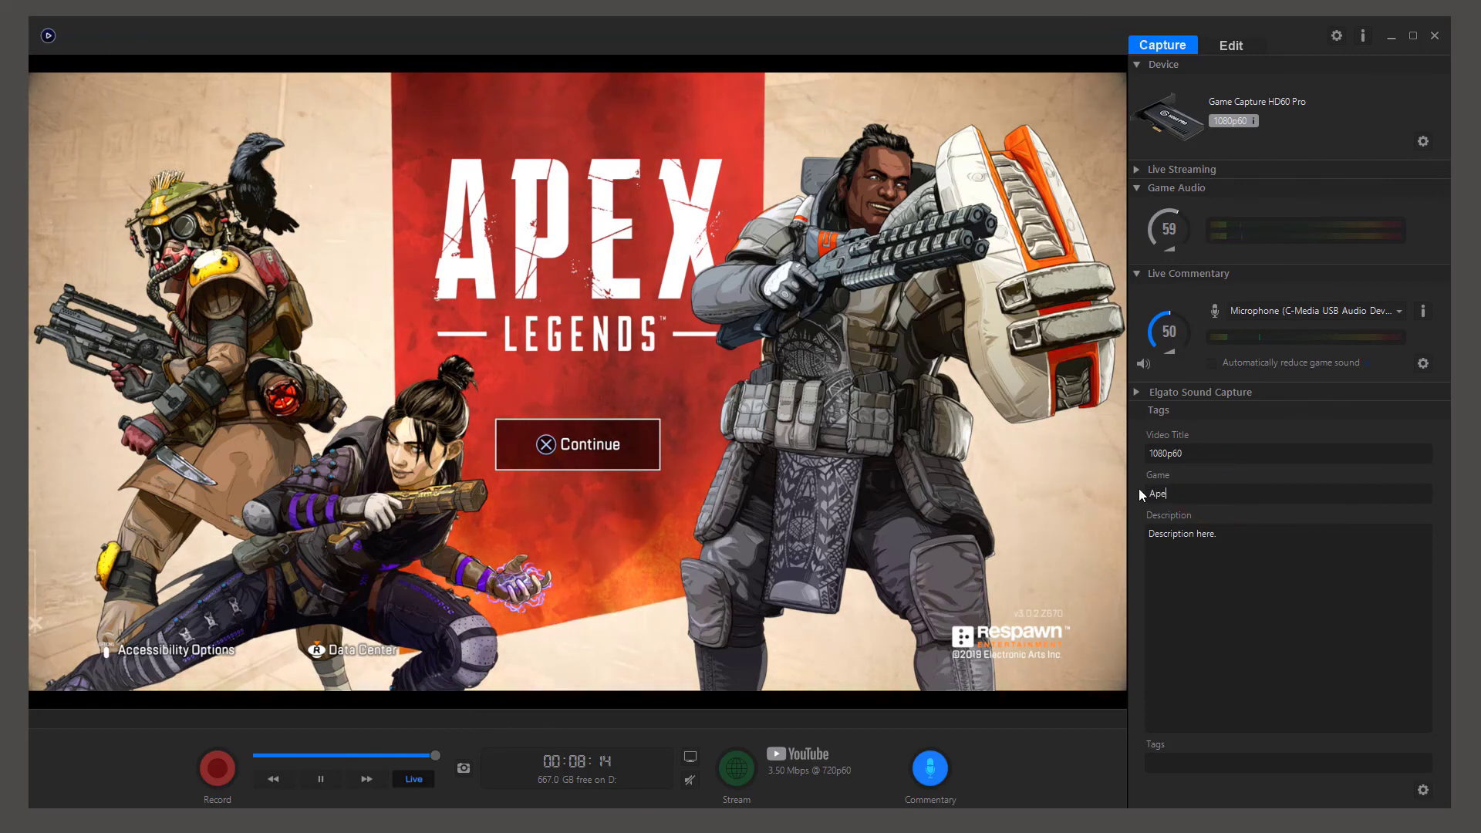
type("xLegends")
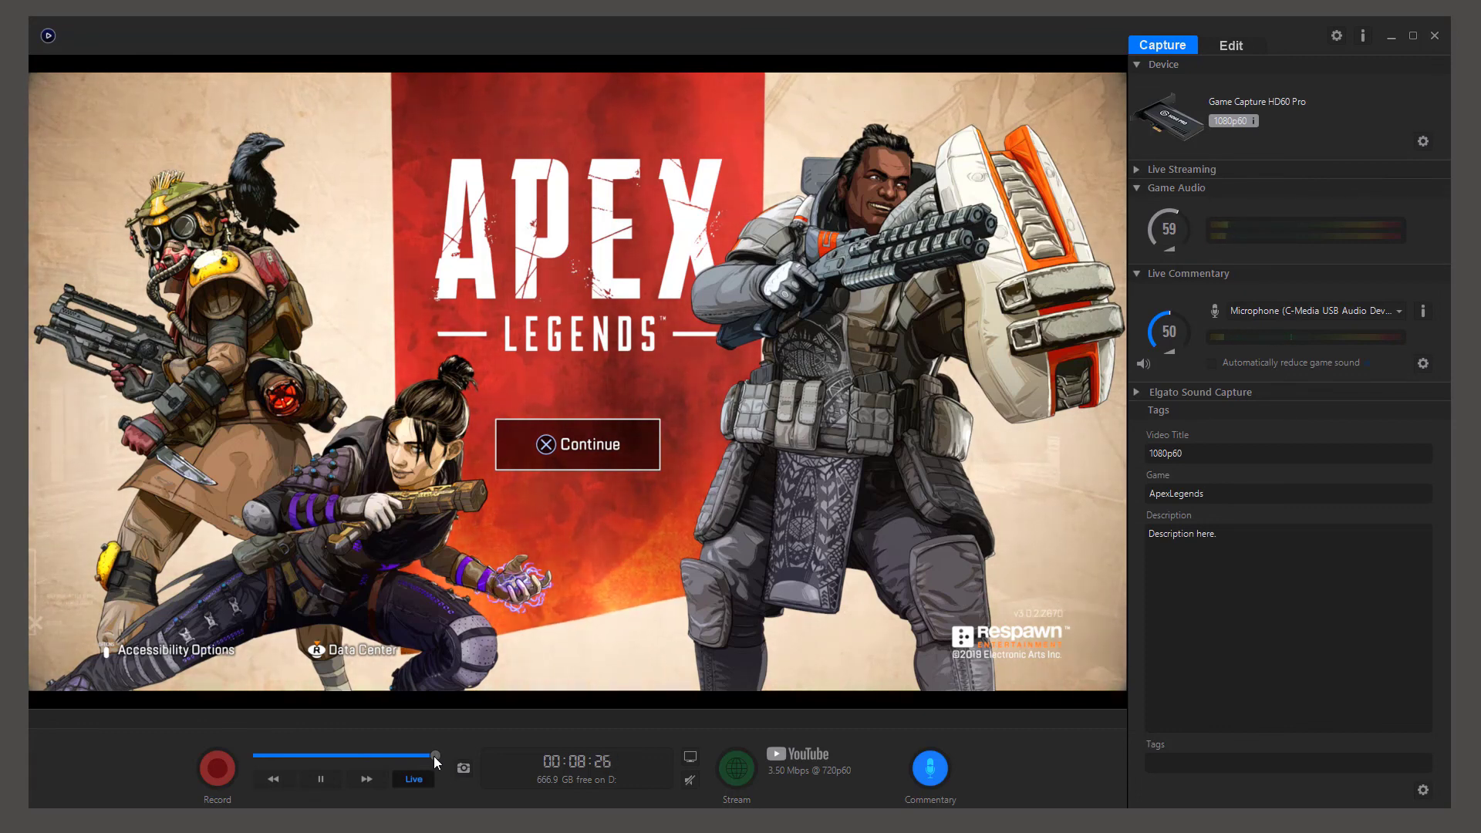
- Rewind the flashback timeline from the live position to 00:01:00
left_click_drag(433, 755, 336, 758)
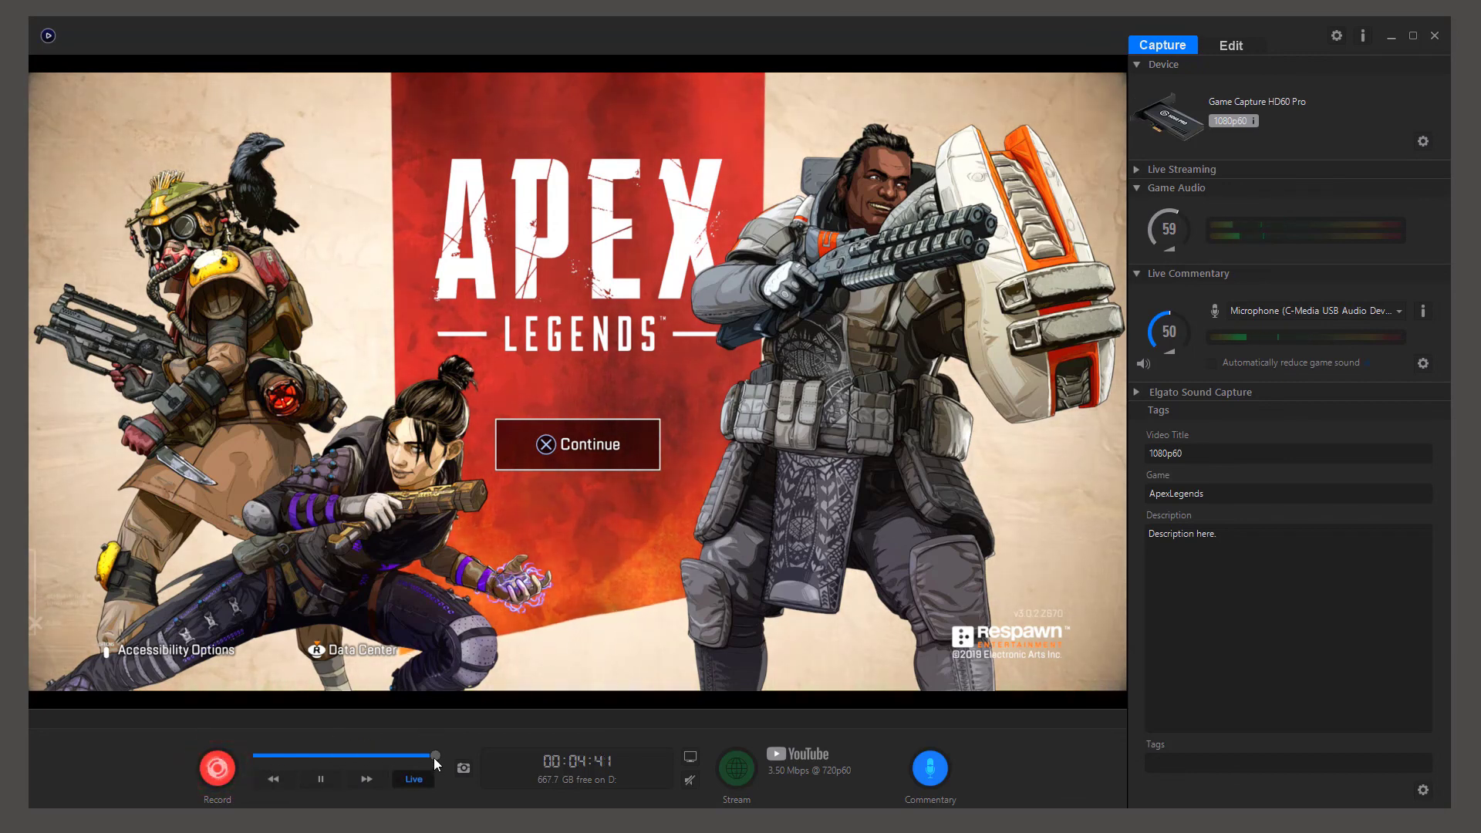
left_click_drag(435, 758, 290, 756)
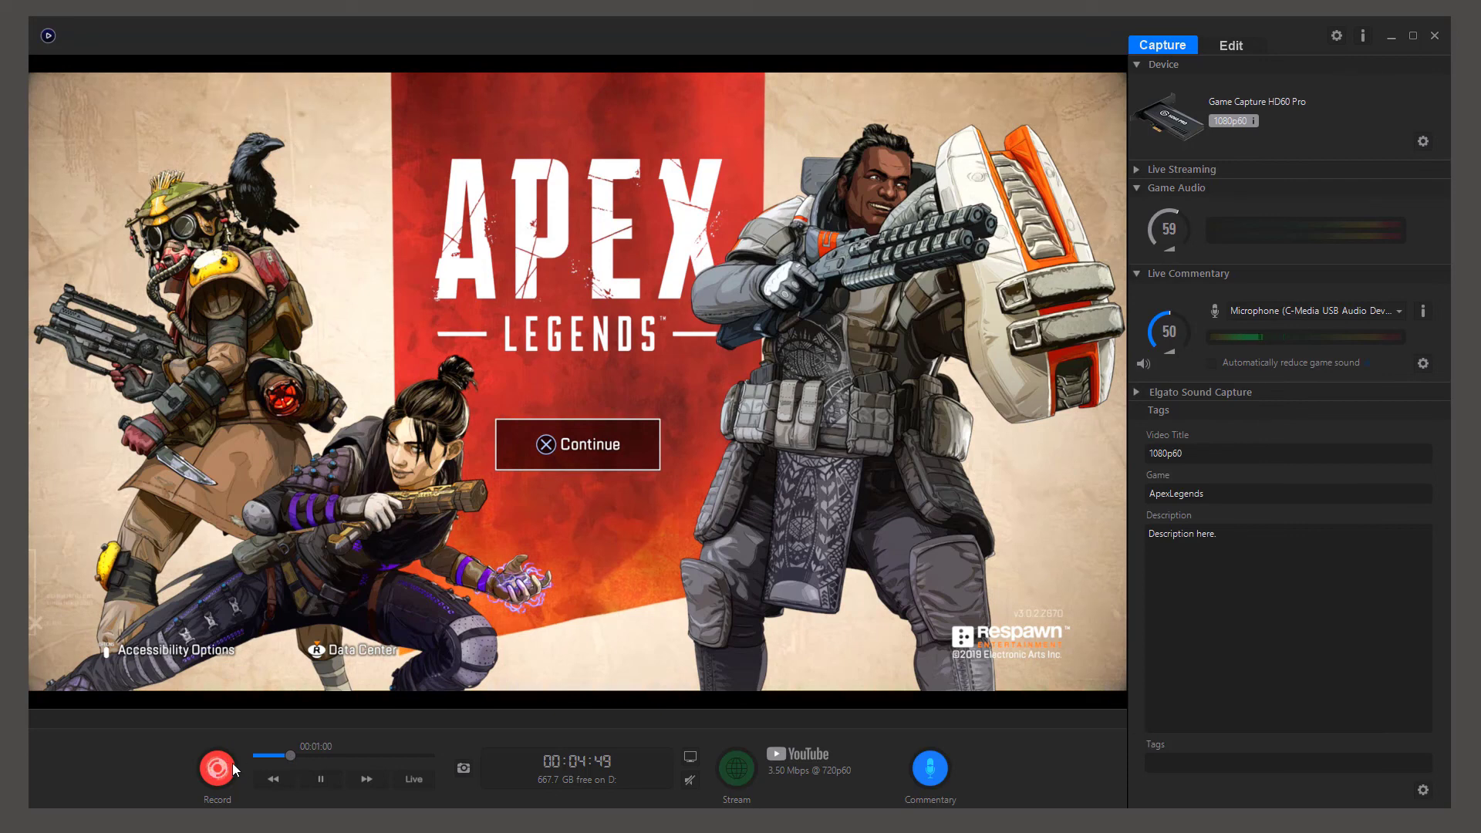